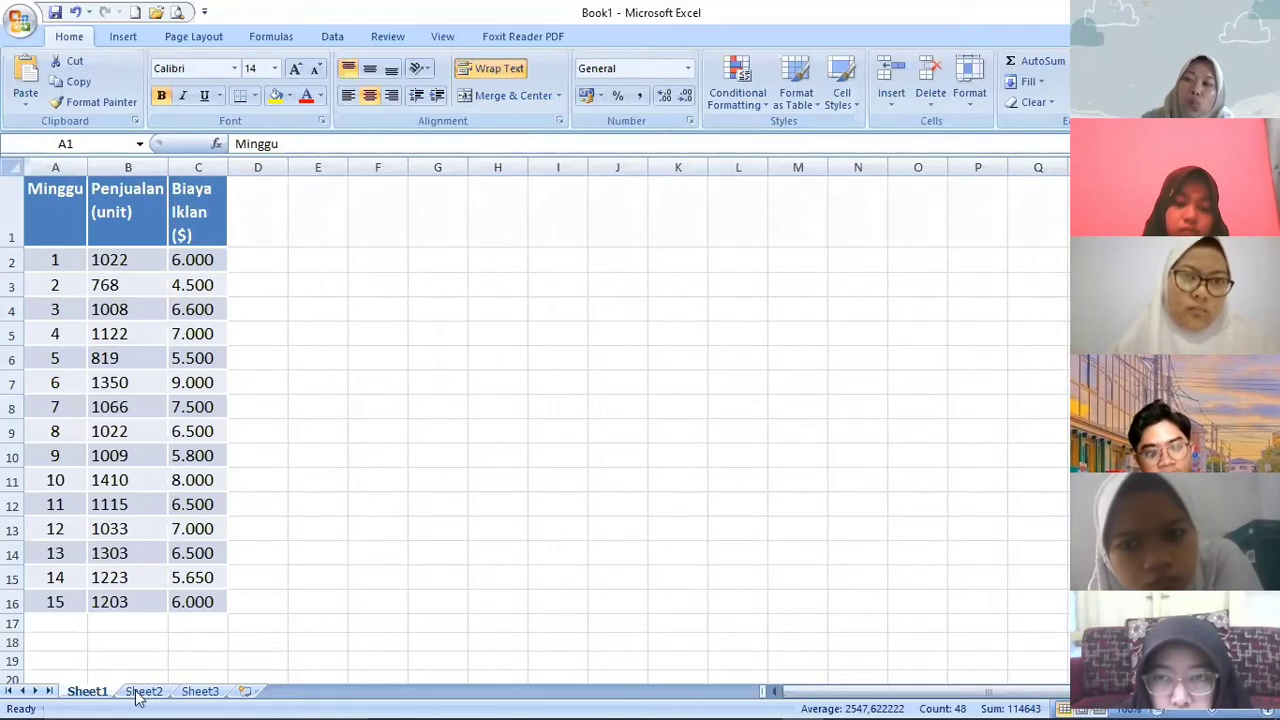
Add the column header "minggu" in cell A1 of Sheet2.
{"action": "key", "text": "ctrl+Page_Down"}
{"action": "left_click", "coordinate": [80, 202]}
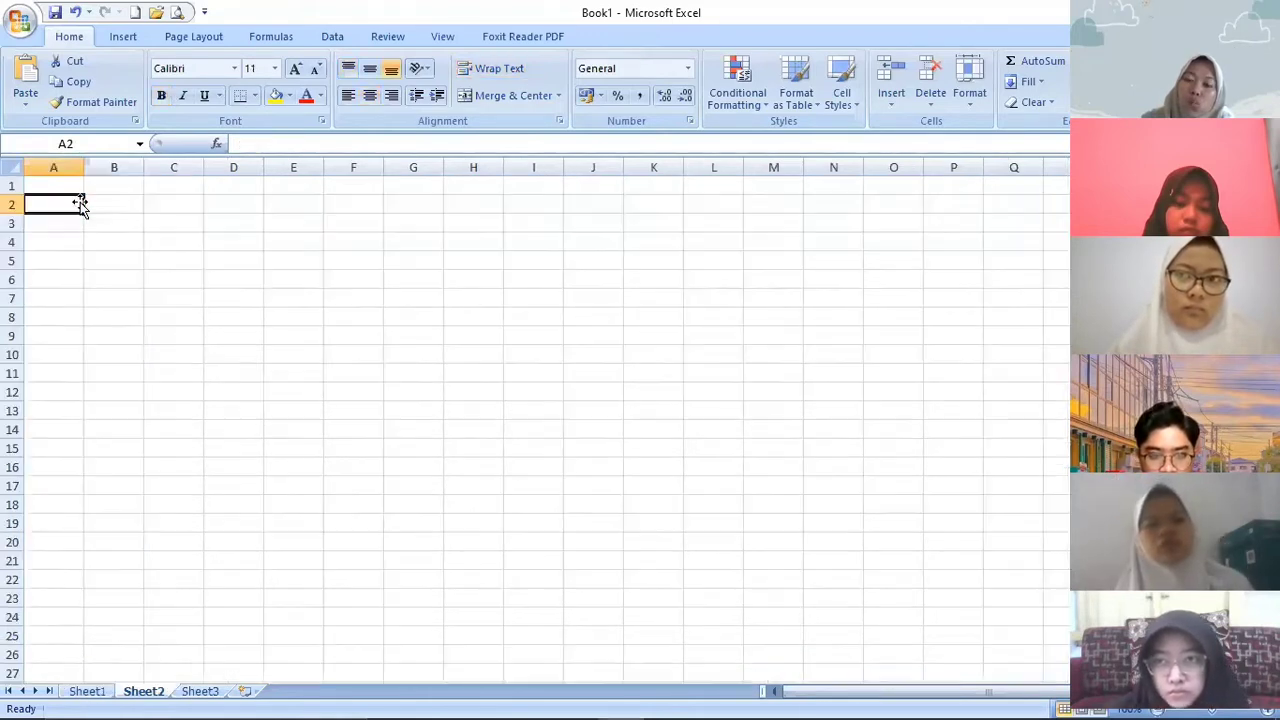
{"action": "type", "text": "mm"}
{"action": "key", "text": "BackSpace"}
{"action": "key", "text": "BackSpace"}
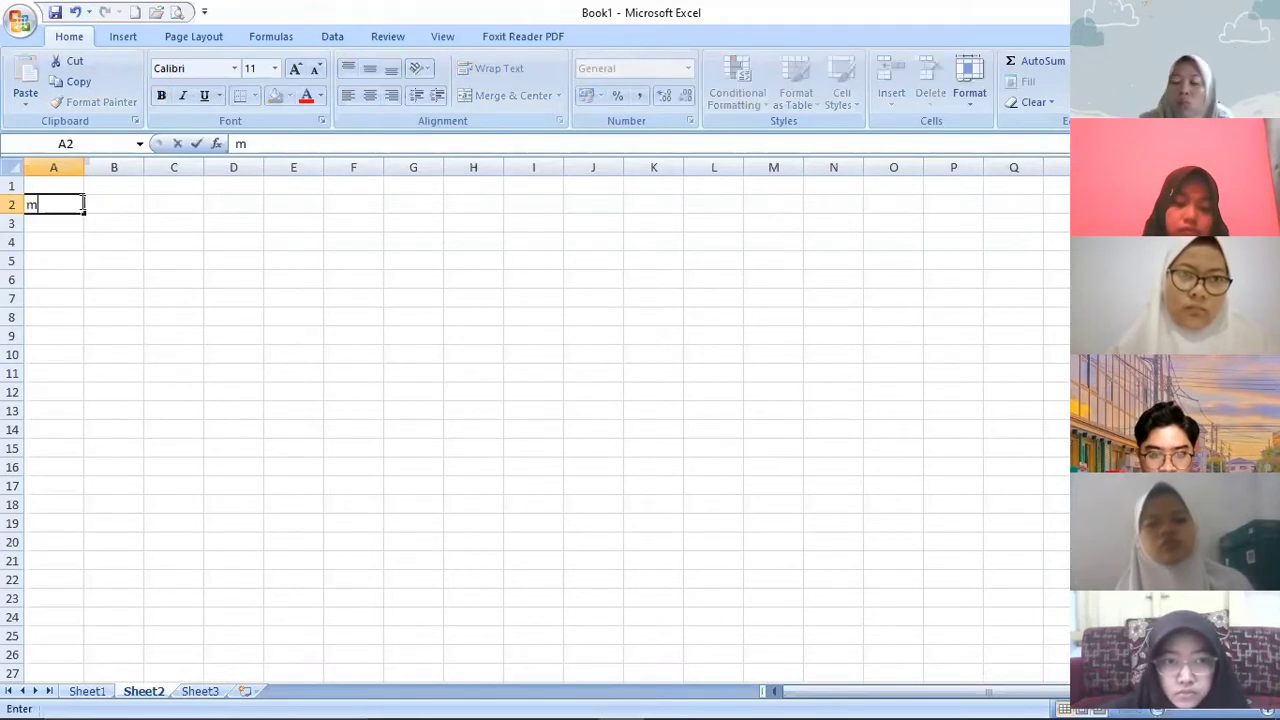
{"action": "key", "text": "Up"}
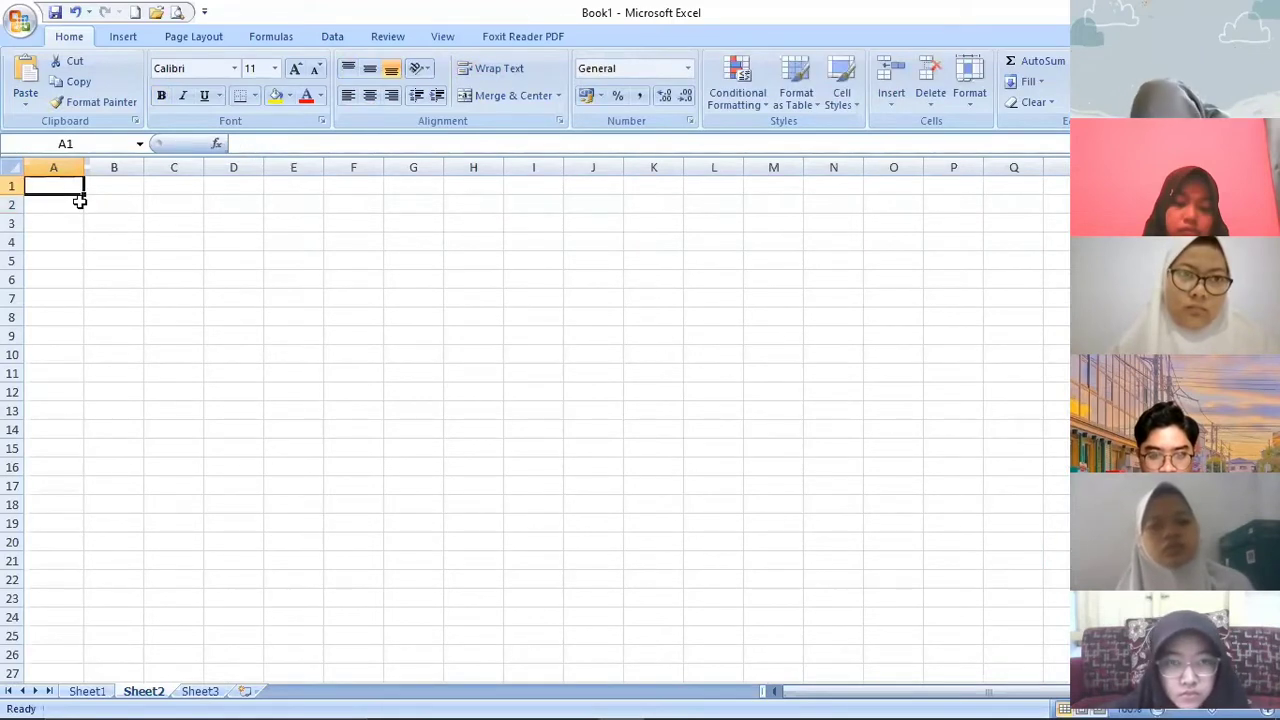
{"action": "type", "text": "minggu"}
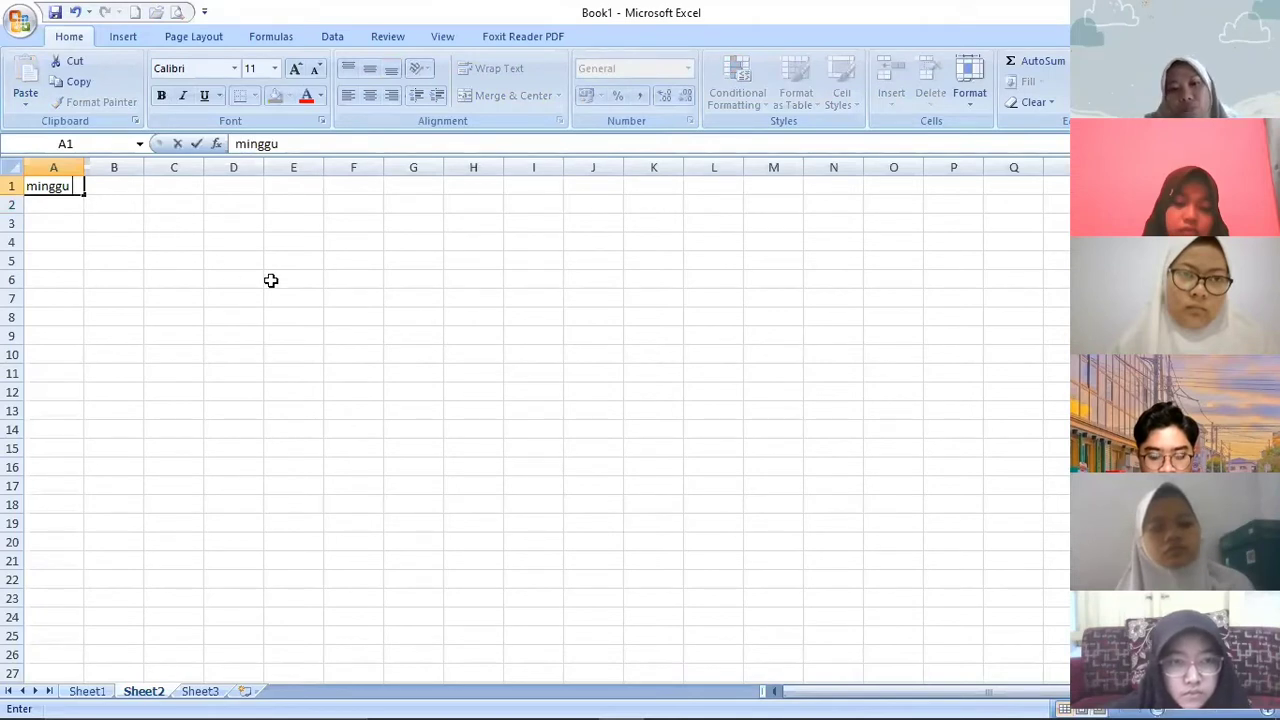
{"action": "key", "text": "Return"}
Number the weeks 1 to 8 in A2:A9 by entering 1, 2 and 3 and filling the series down.
{"action": "type", "text": "1"}
{"action": "key", "text": "Return"}
{"action": "type", "text": "2"}
{"action": "key", "text": "Return"}
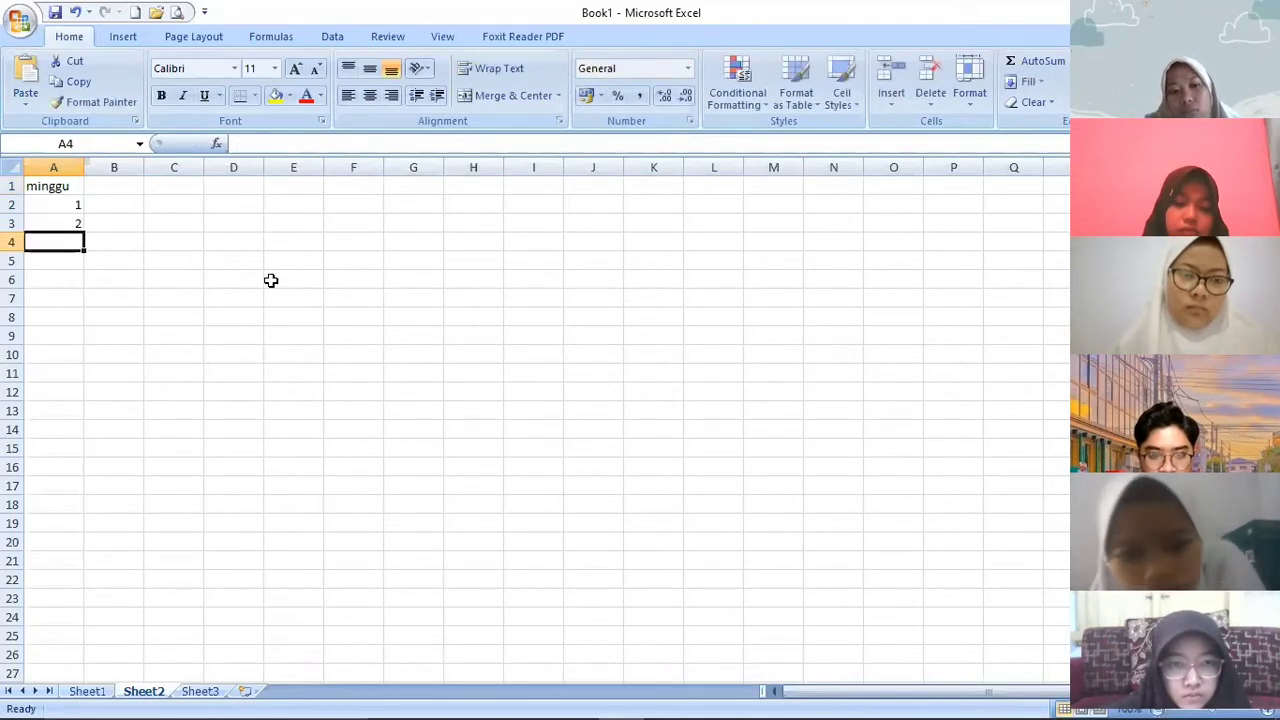
{"action": "type", "text": "3"}
{"action": "key", "text": "Return"}
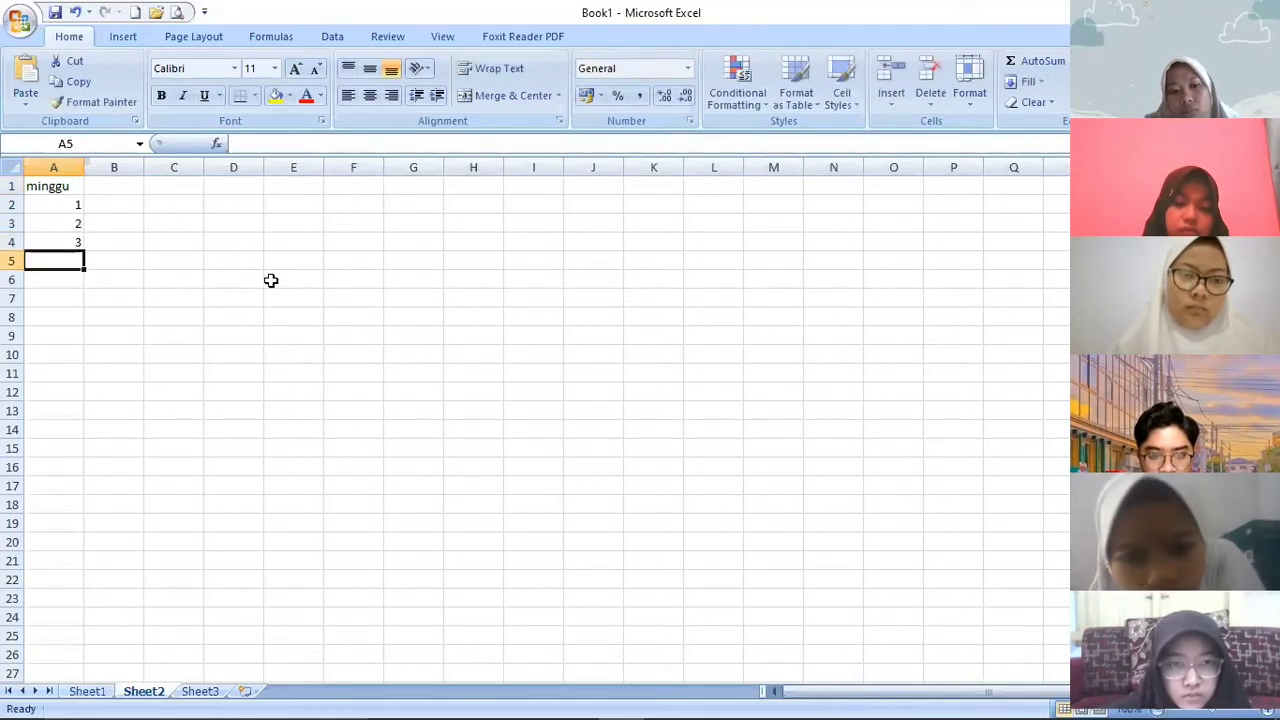
{"action": "left_click", "coordinate": [68, 205]}
{"action": "left_click_drag", "start_coordinate": [81, 231], "coordinate": [84, 340]}
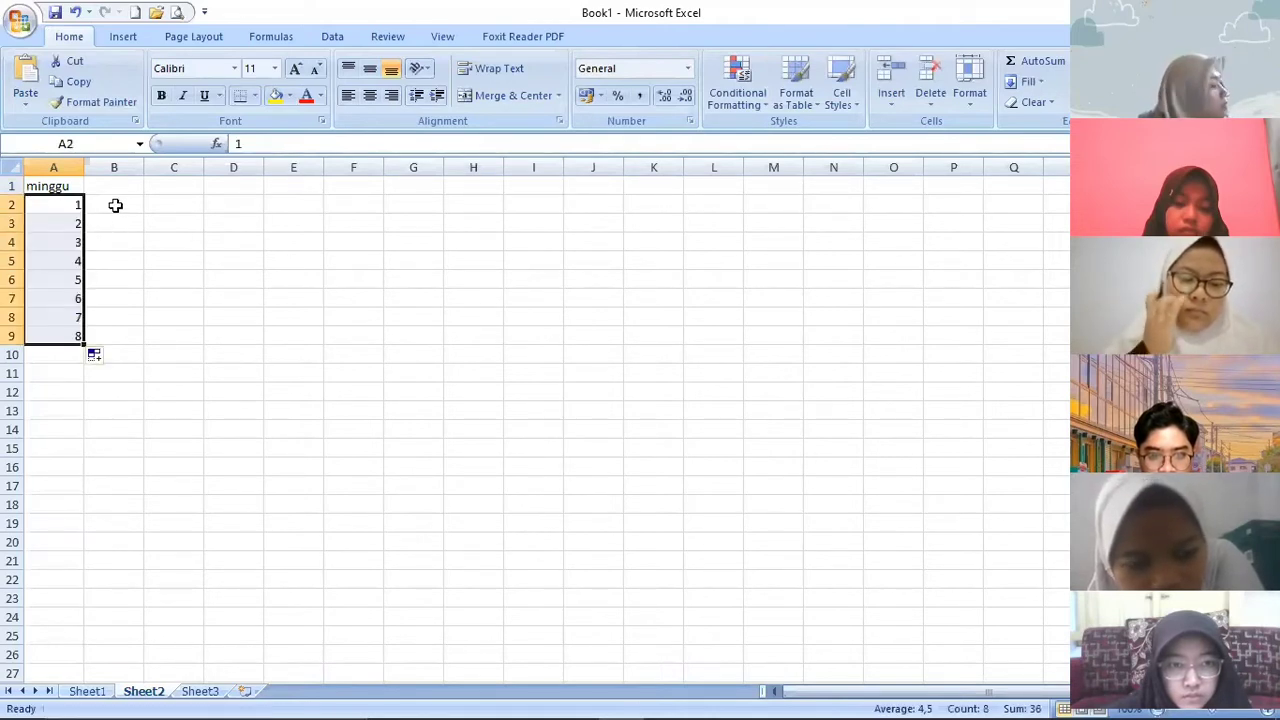
Enter the values 10, 20, 45, 35, 66, 77, 90 and 100 in cells B2 to B9.
{"action": "left_click", "coordinate": [114, 204]}
{"action": "type", "text": "10"}
{"action": "key", "text": "Return"}
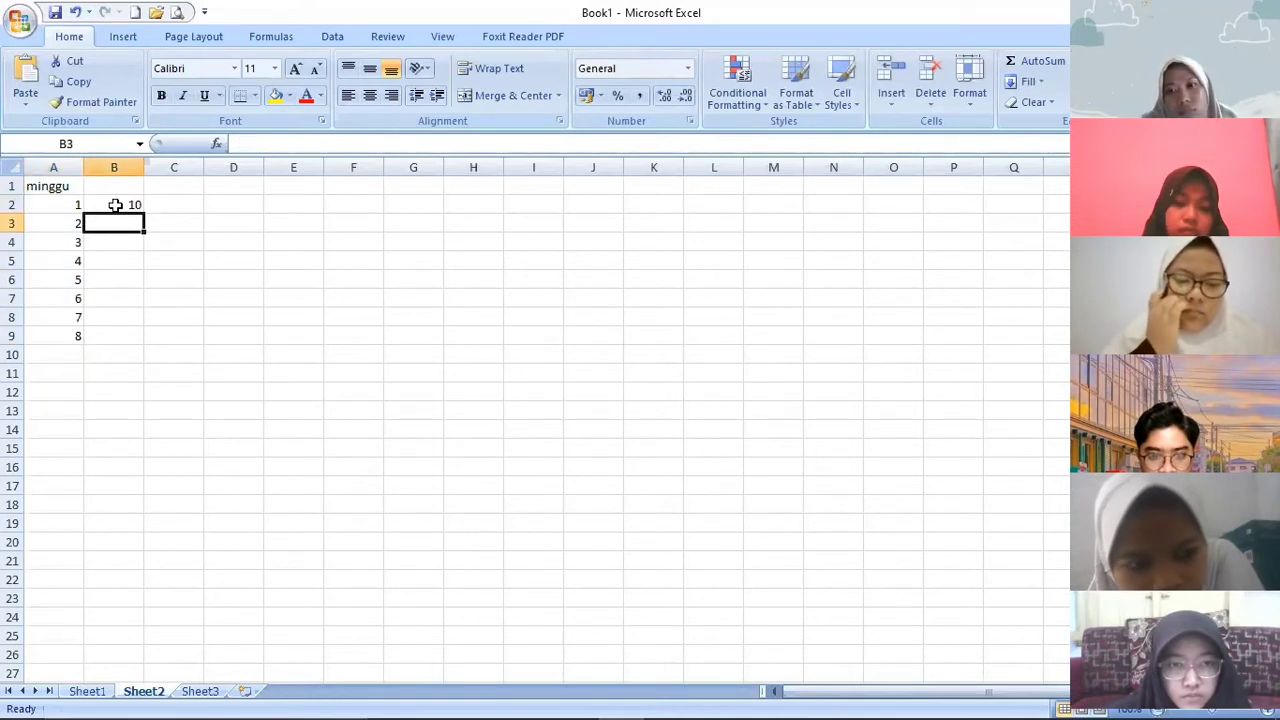
{"action": "type", "text": "20"}
{"action": "key", "text": "Return"}
{"action": "type", "text": "45"}
{"action": "key", "text": "Return"}
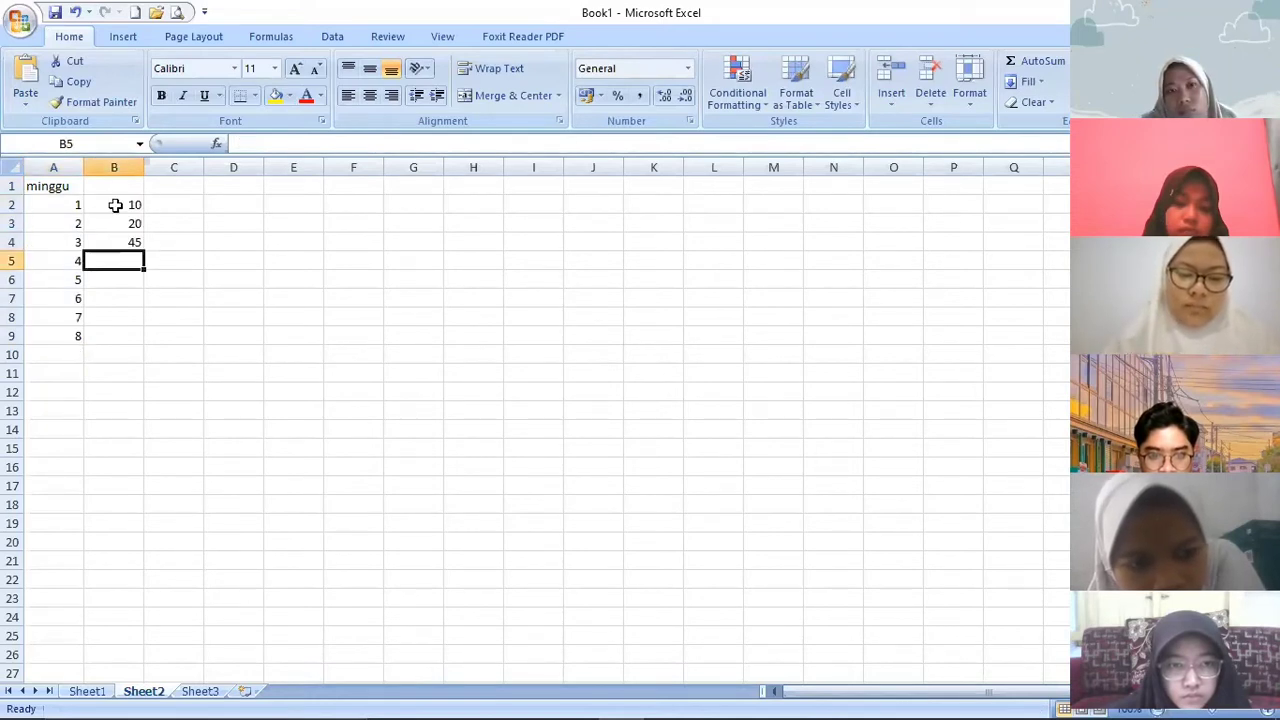
{"action": "type", "text": "35"}
{"action": "key", "text": "Return"}
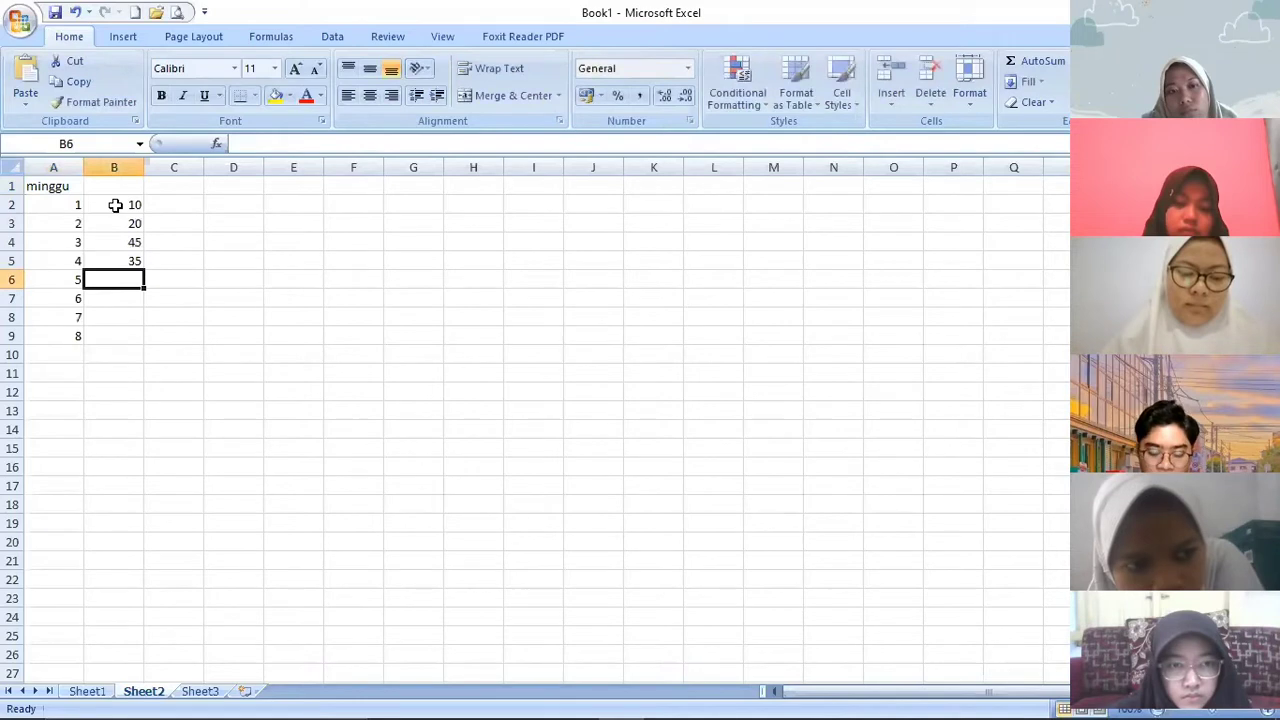
{"action": "type", "text": "66"}
{"action": "key", "text": "Return"}
{"action": "type", "text": "77"}
{"action": "key", "text": "Return"}
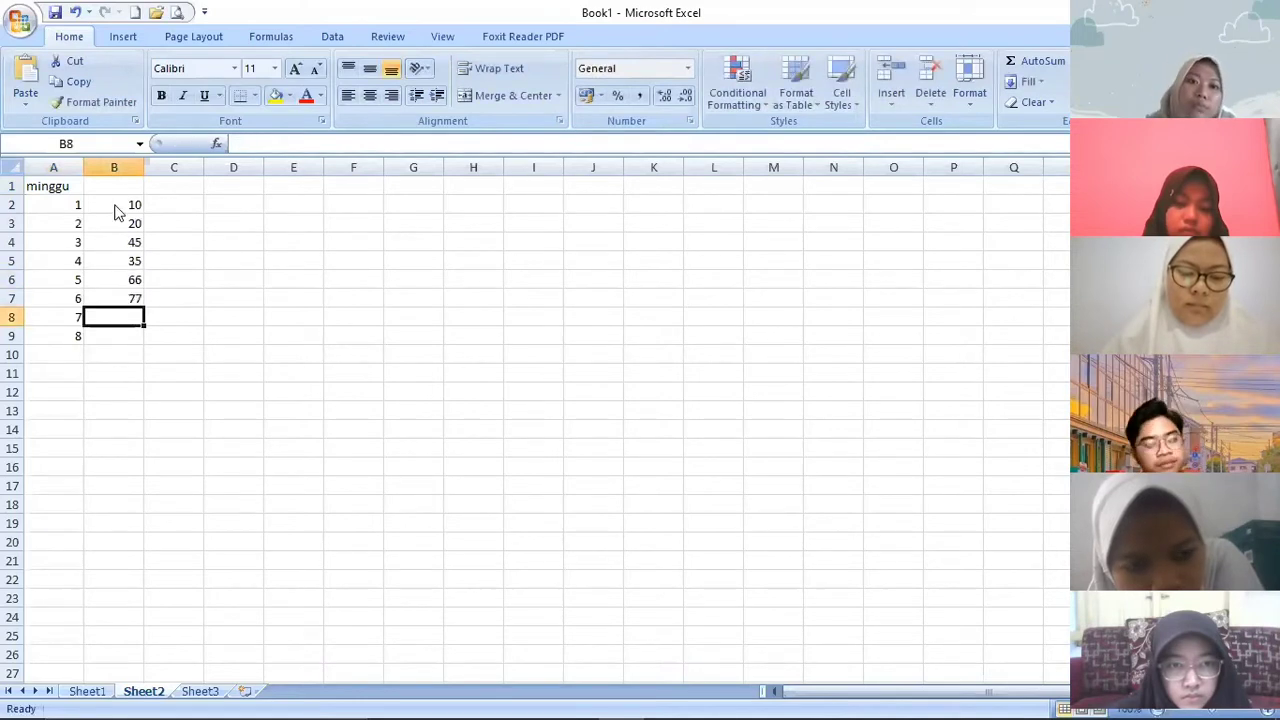
{"action": "type", "text": "90"}
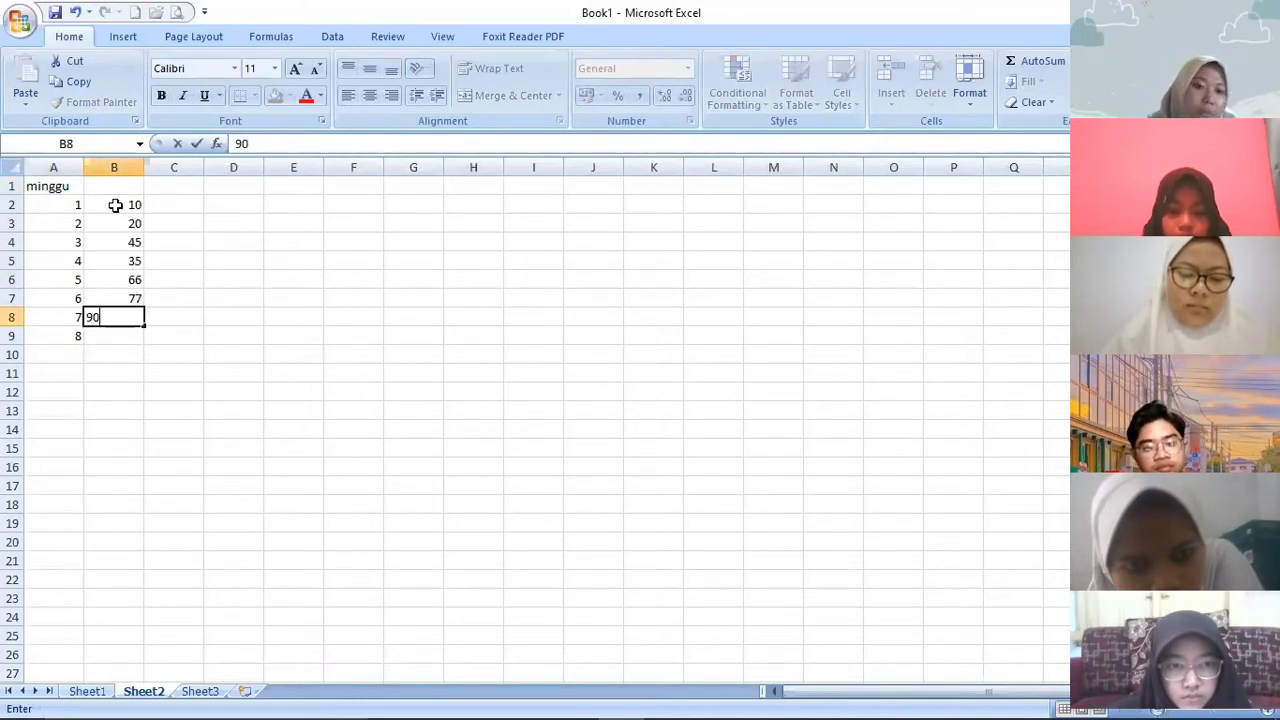
{"action": "key", "text": "Return"}
{"action": "type", "text": "10"}
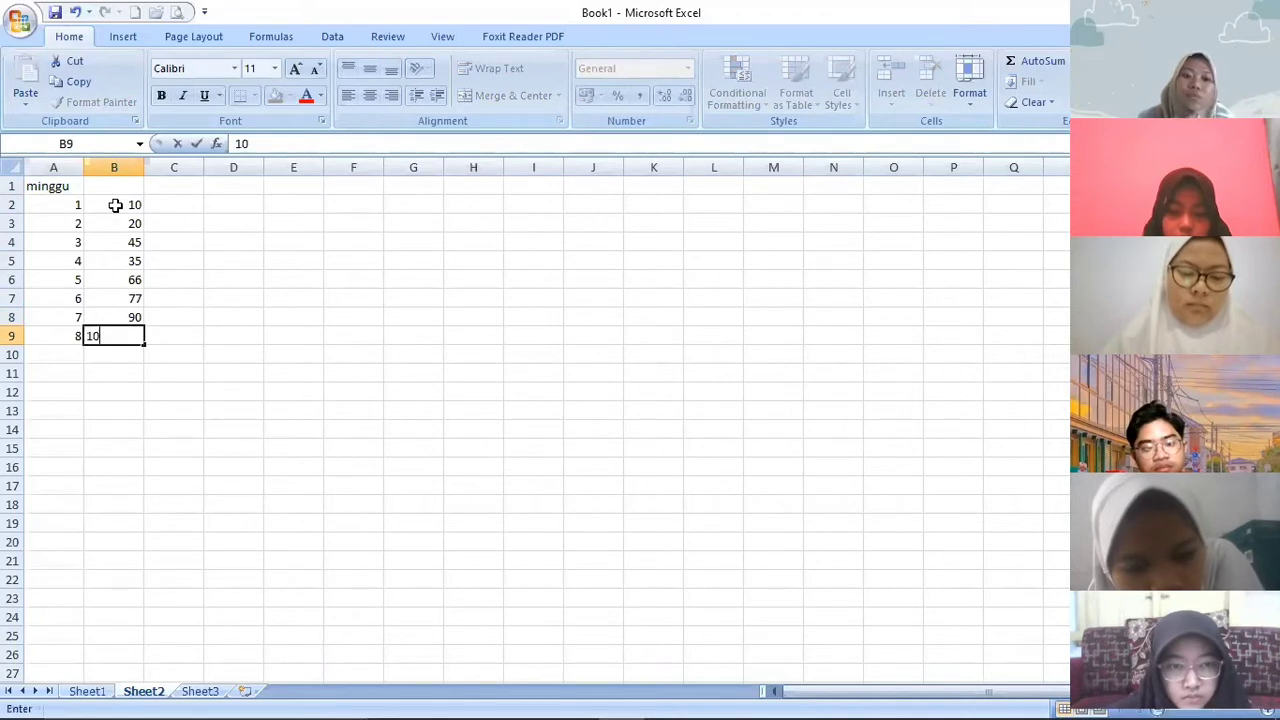
{"action": "type", "text": "0"}
{"action": "left_click", "coordinate": [273, 230]}
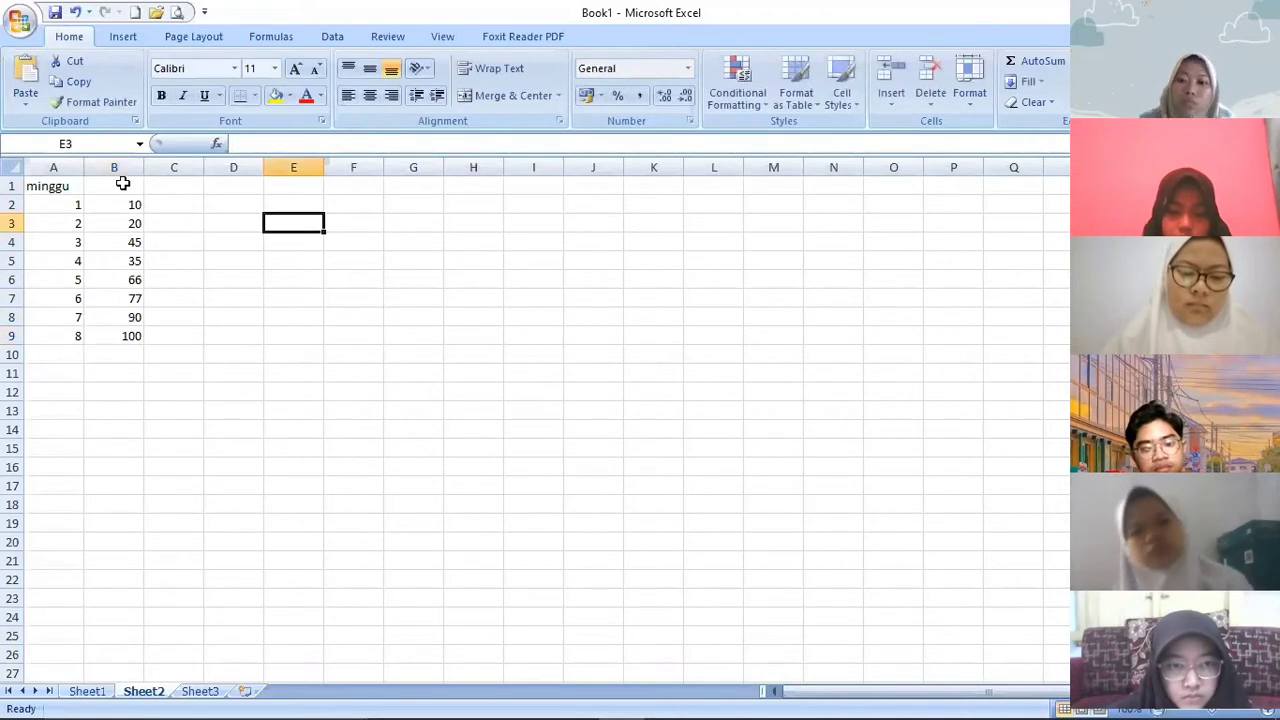
Add the headers "penjualan" in B1 and "MA" in C1.
{"action": "left_click", "coordinate": [120, 184]}
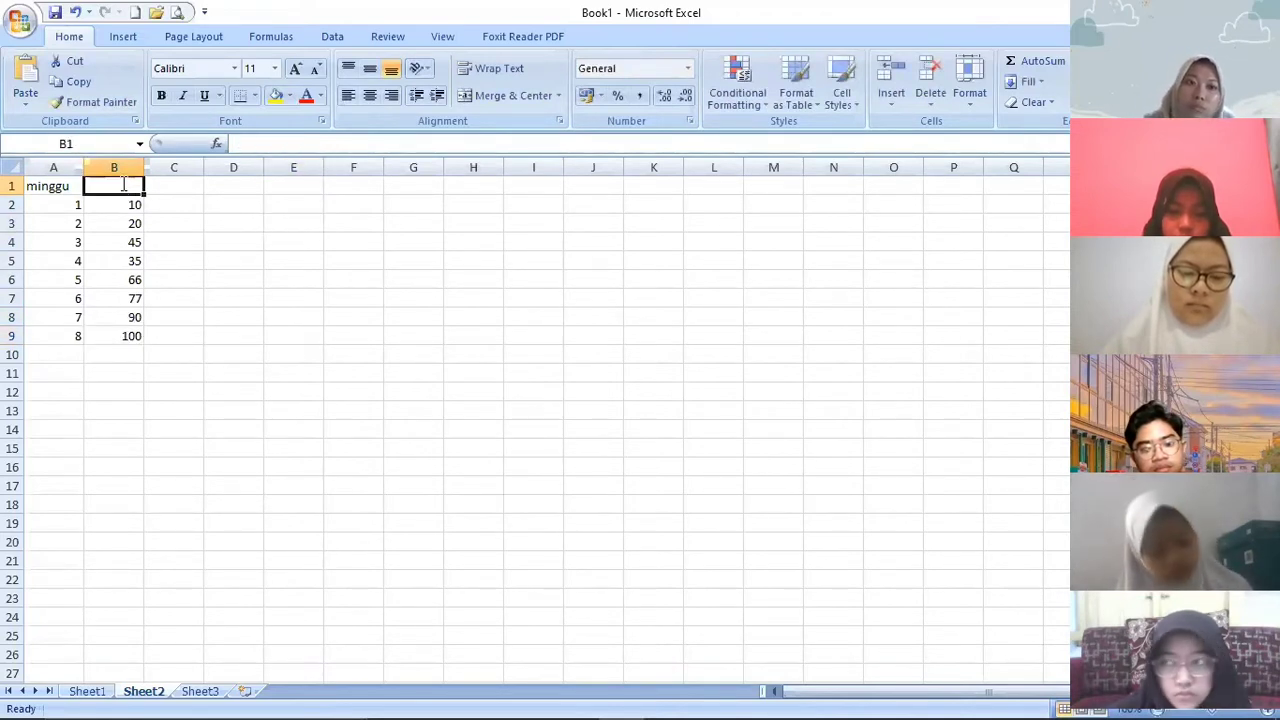
{"action": "type", "text": "penjualan"}
{"action": "key", "text": "Tab"}
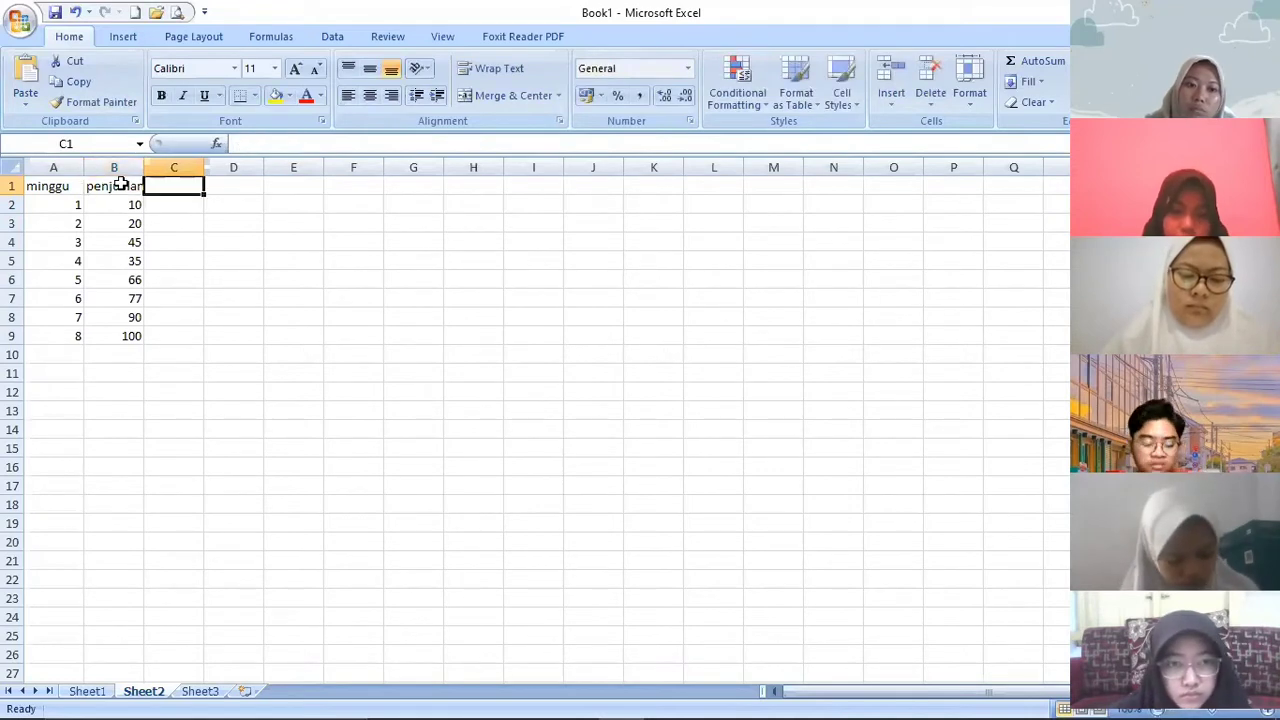
{"action": "type", "text": "MA"}
{"action": "left_click", "coordinate": [178, 206]}
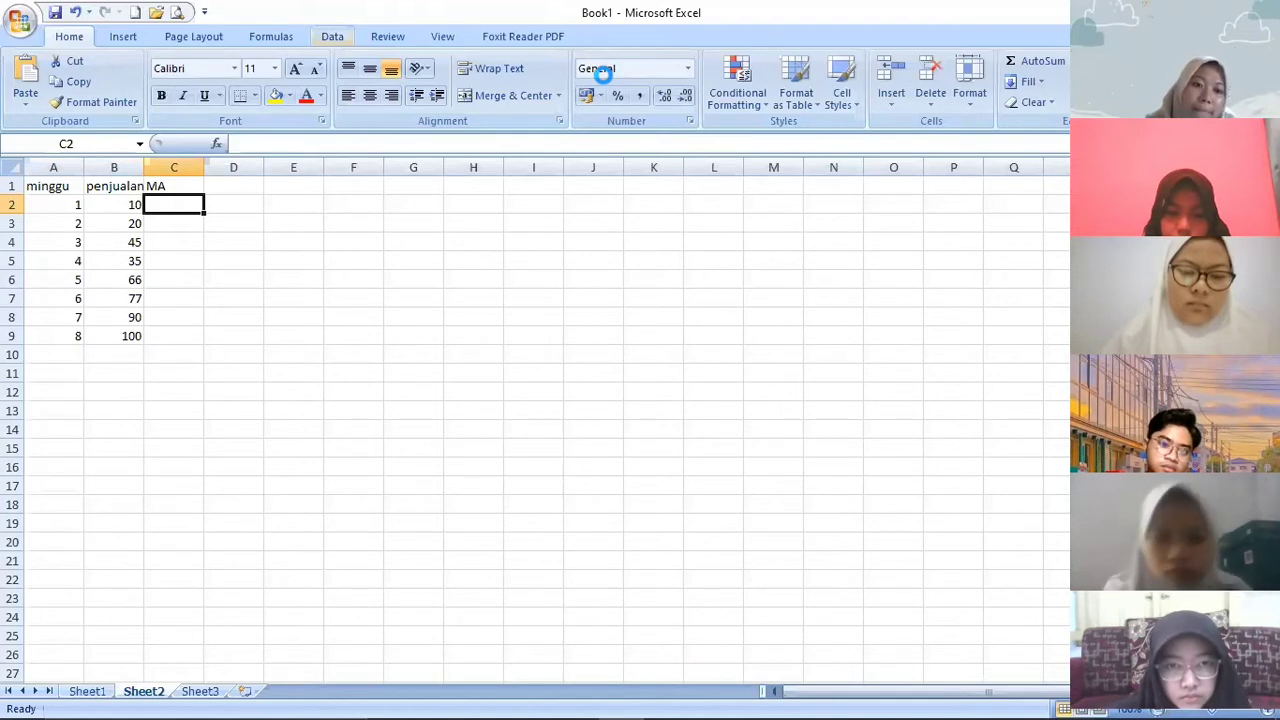
Review the weekly sales and advertising cost table on Sheet1 and return to Sheet2.
{"action": "scroll", "coordinate": [350, 90], "scroll_direction": "down", "scroll_amount": 4}
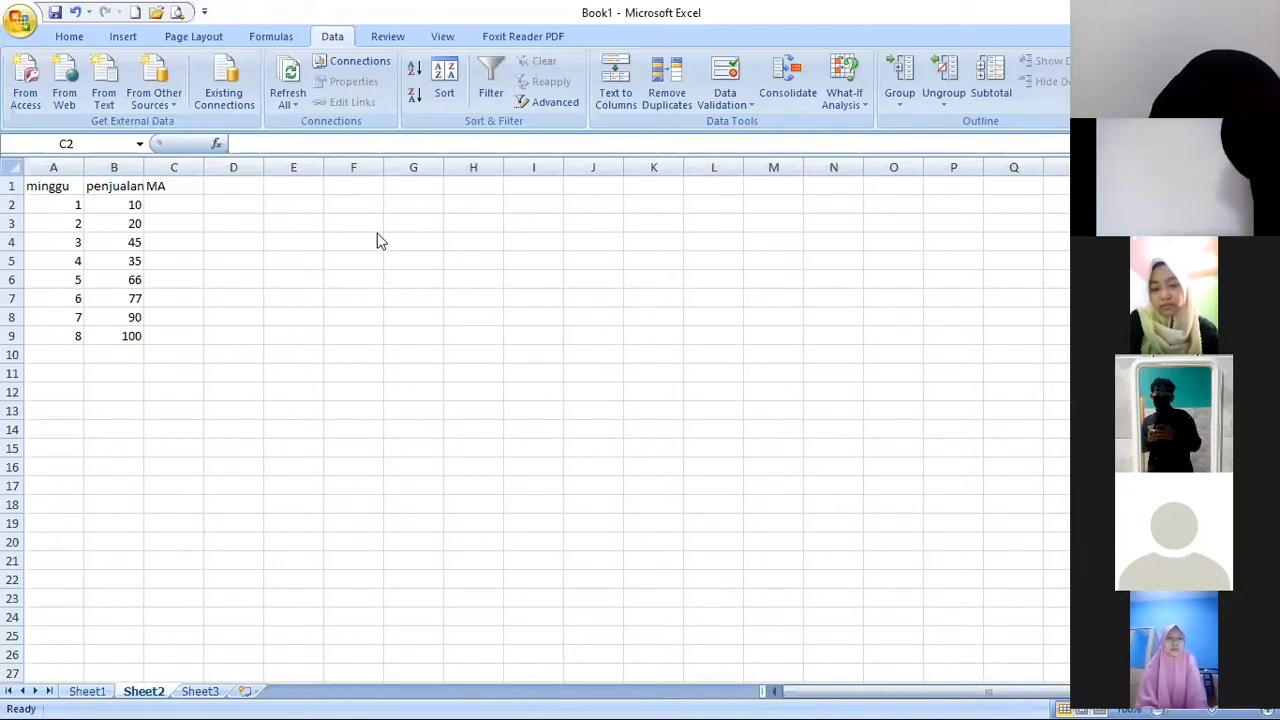
{"action": "left_click", "coordinate": [85, 691]}
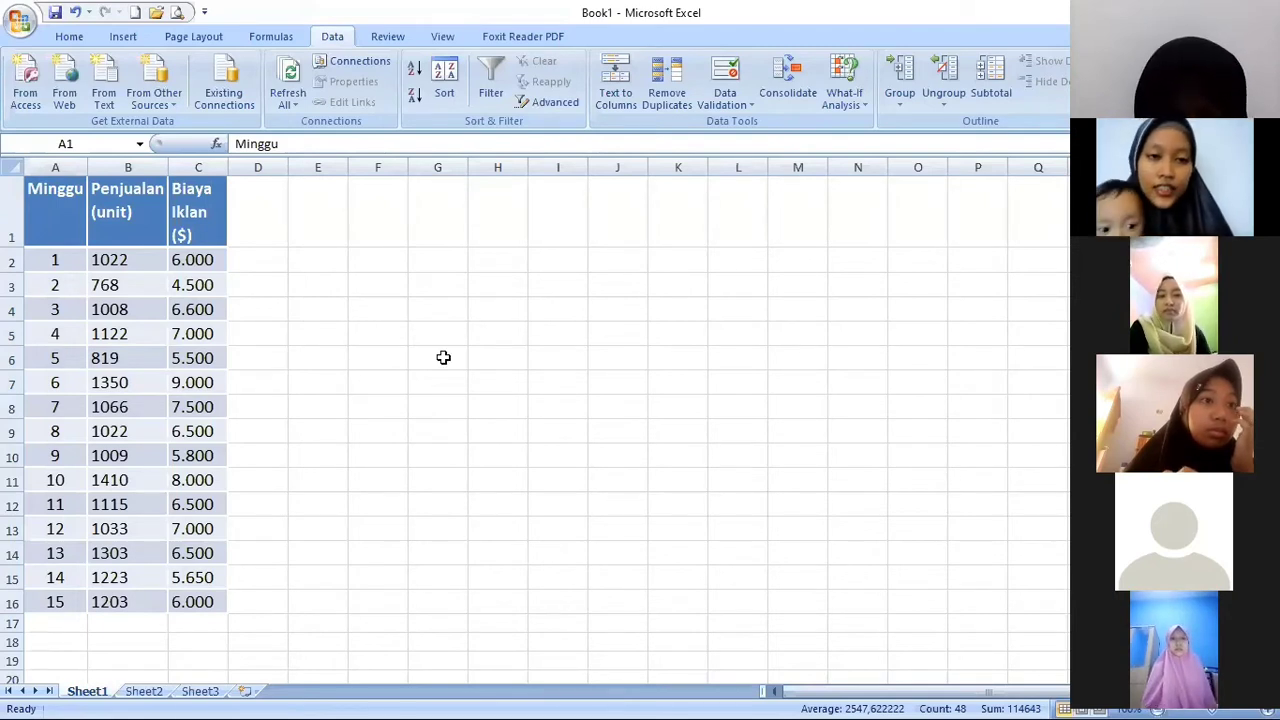
{"action": "key", "text": "ctrl+Page_Down"}
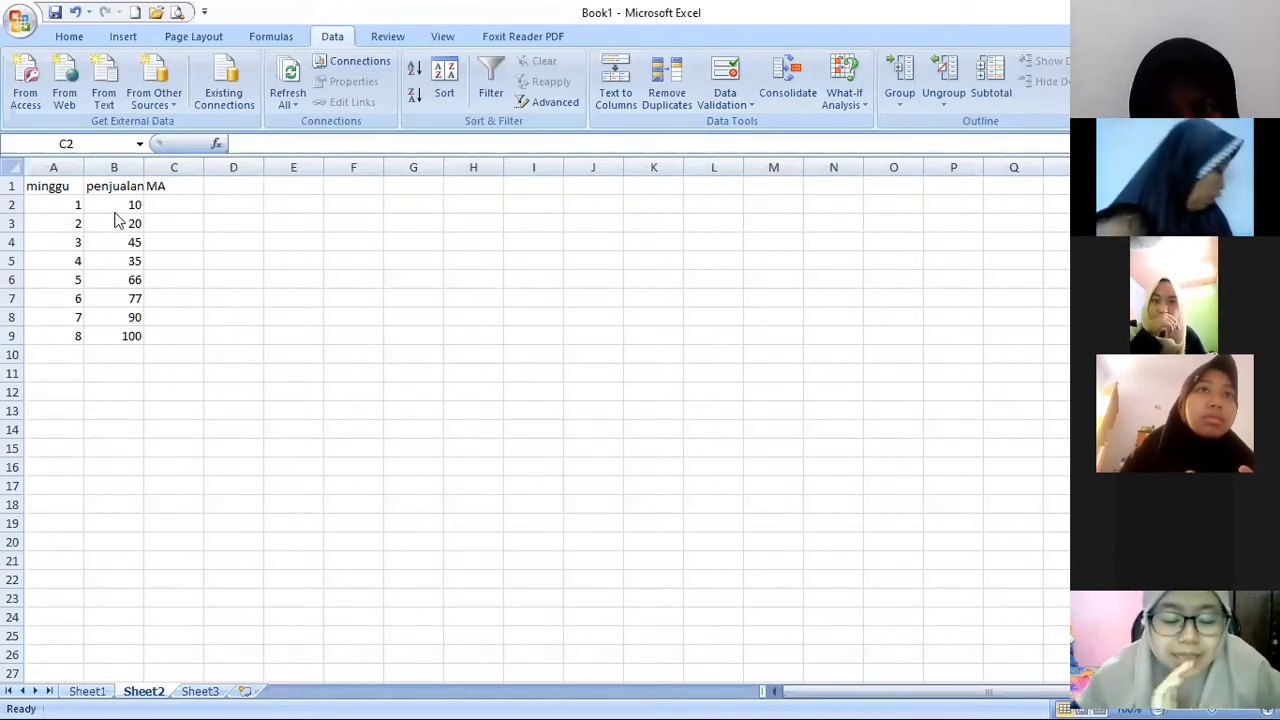
Make sure the Analysis ToolPak and Analysis ToolPak - VBA add-ins are enabled among the Excel add-ins.
{"action": "left_click", "coordinate": [8, 16]}
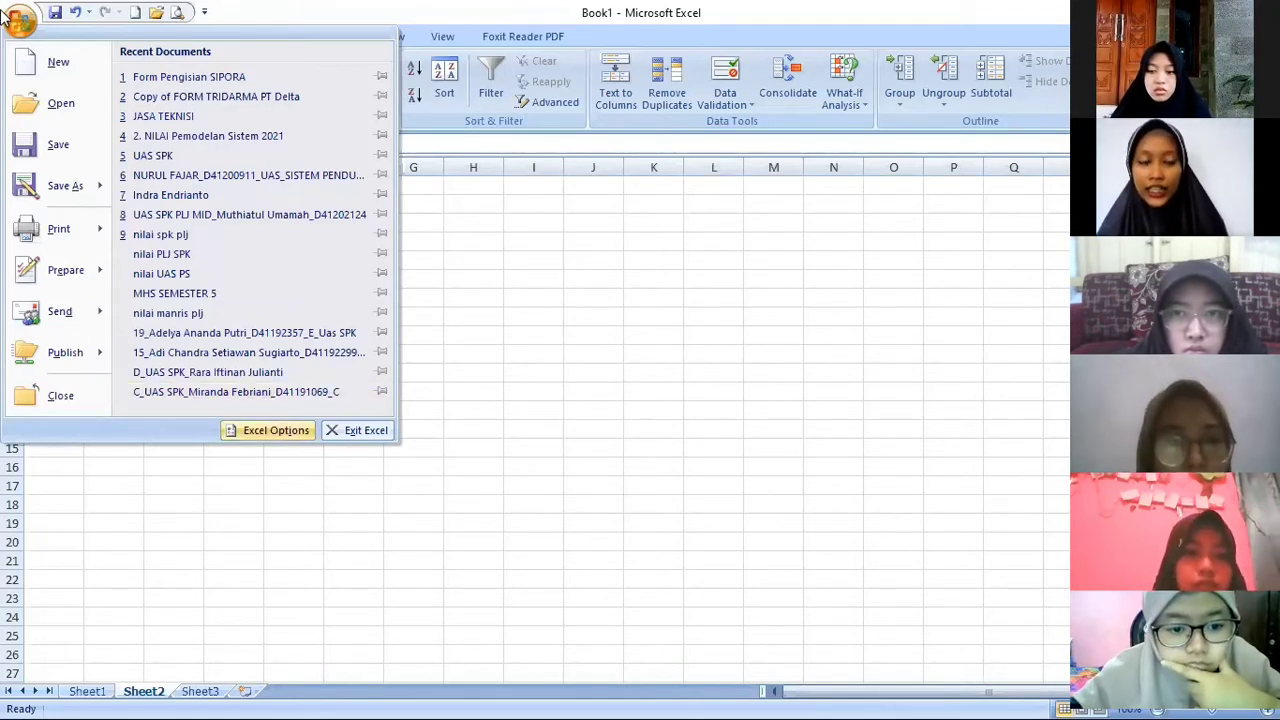
{"action": "left_click", "coordinate": [271, 430]}
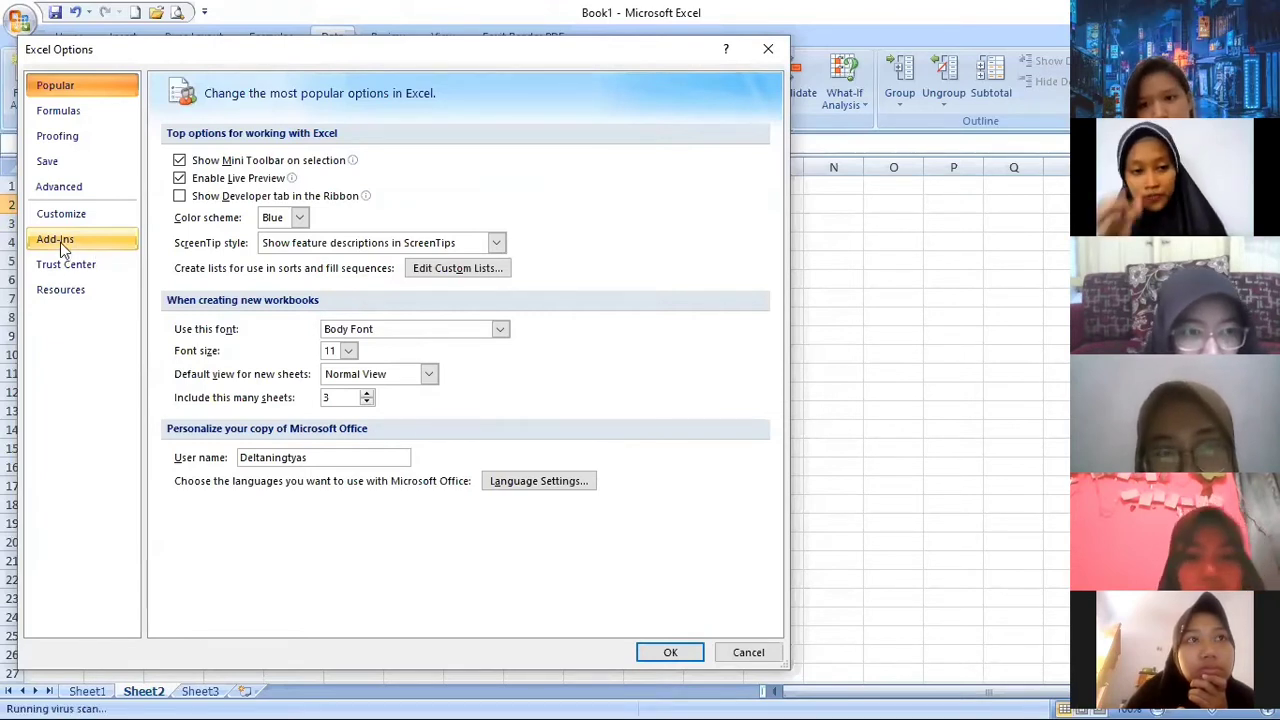
{"action": "key", "text": "Escape"}
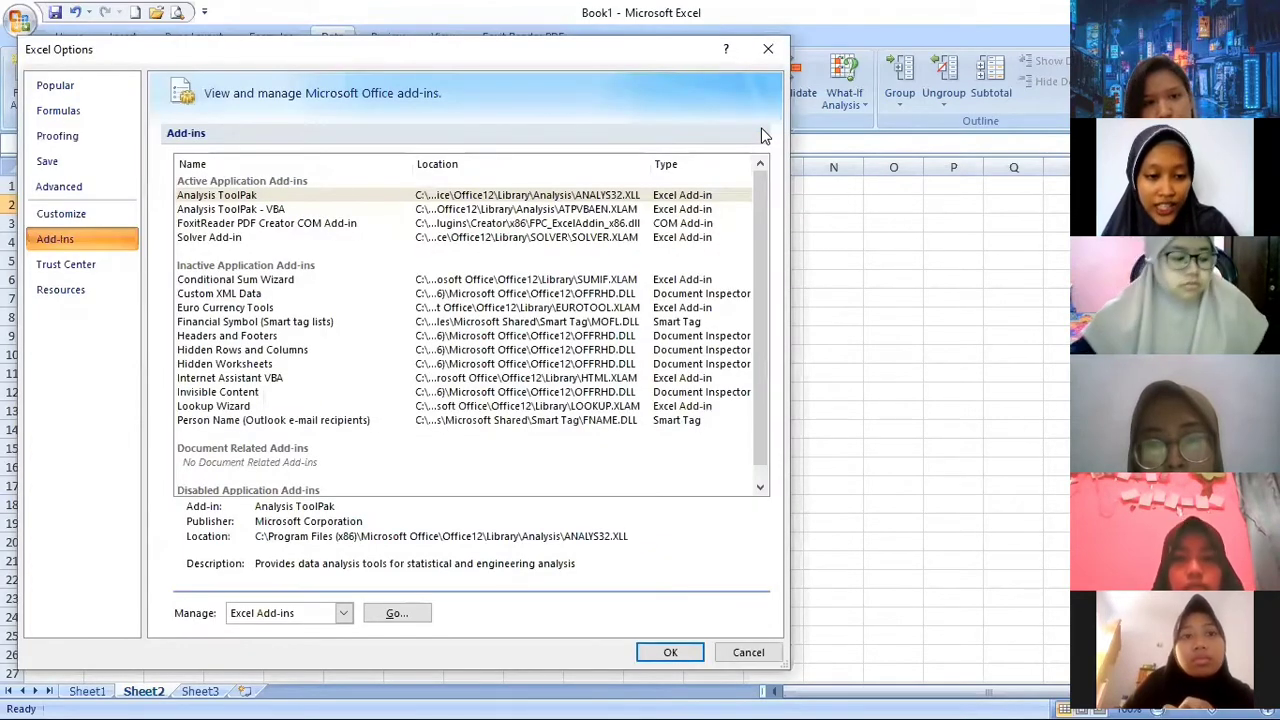
{"action": "left_click", "coordinate": [282, 614]}
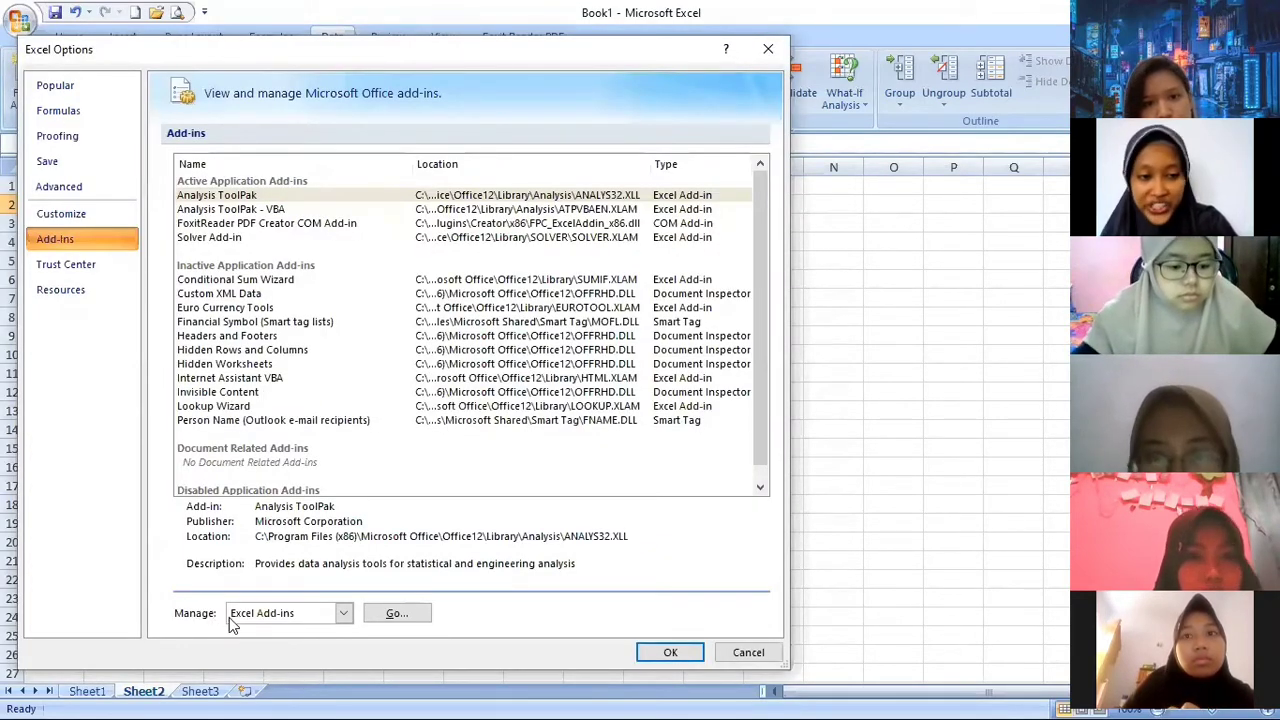
{"action": "left_click", "coordinate": [288, 620]}
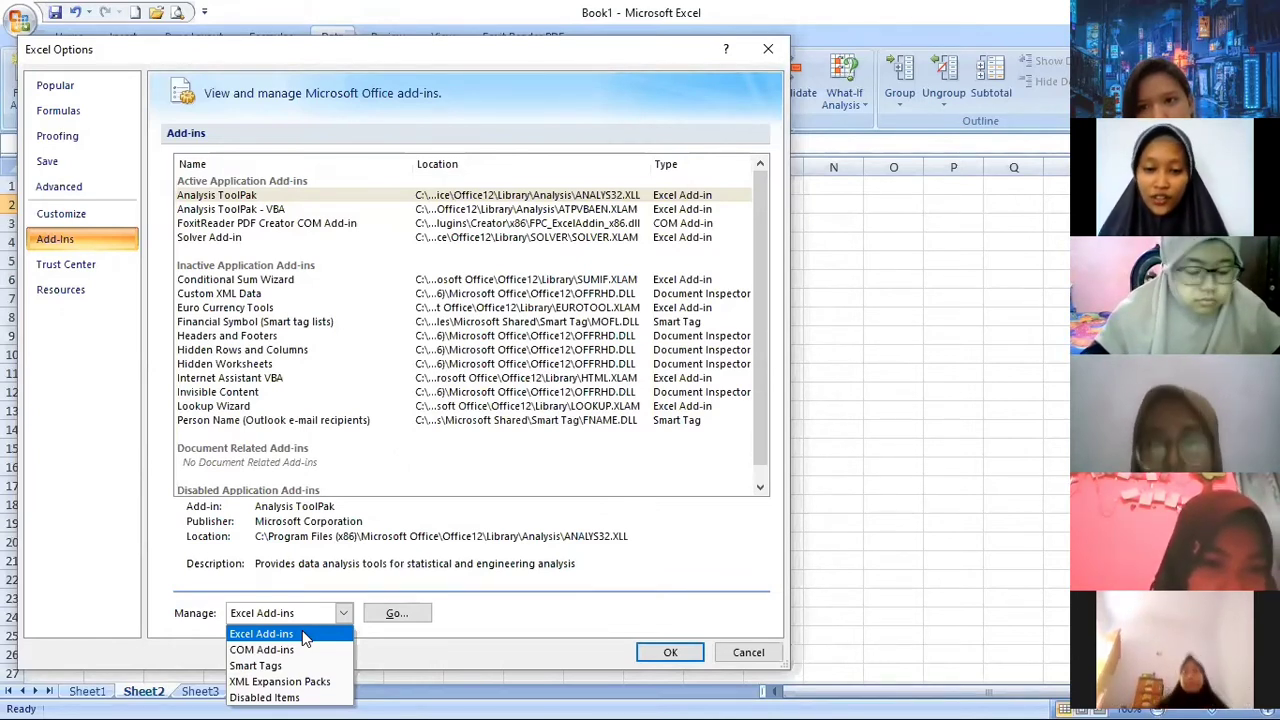
{"action": "left_click", "coordinate": [401, 613]}
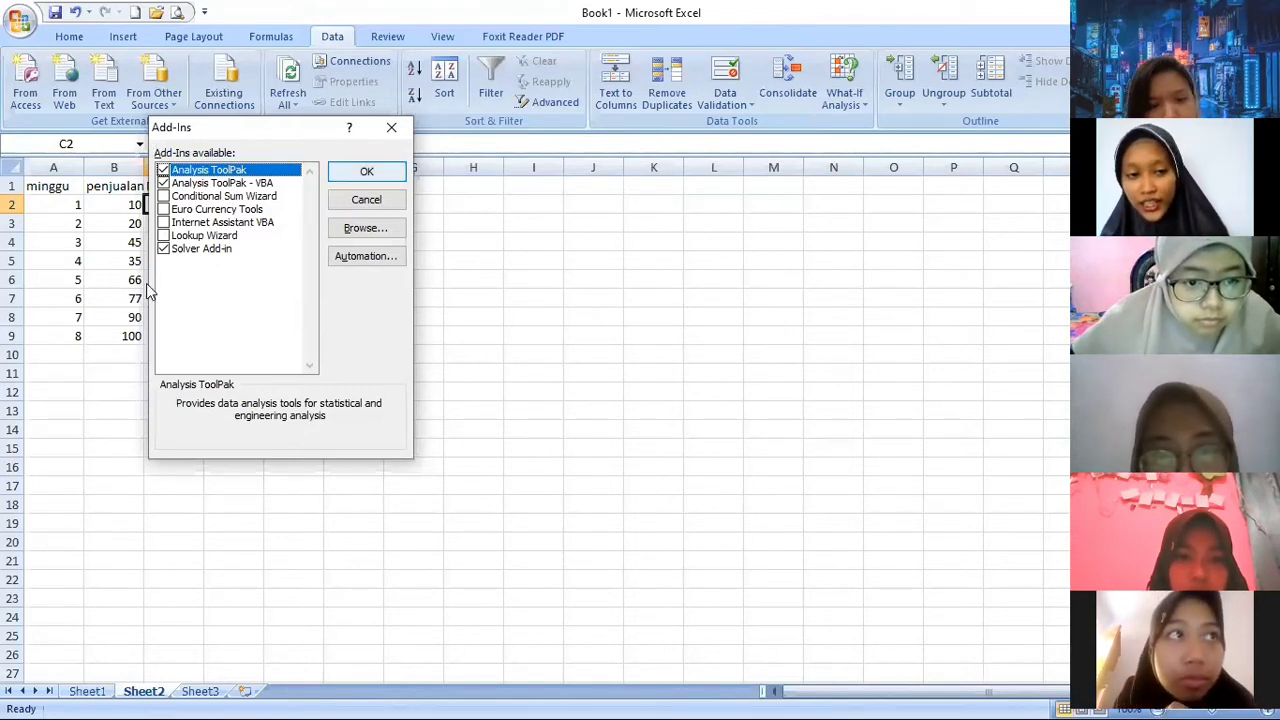
{"action": "left_click", "coordinate": [163, 183]}
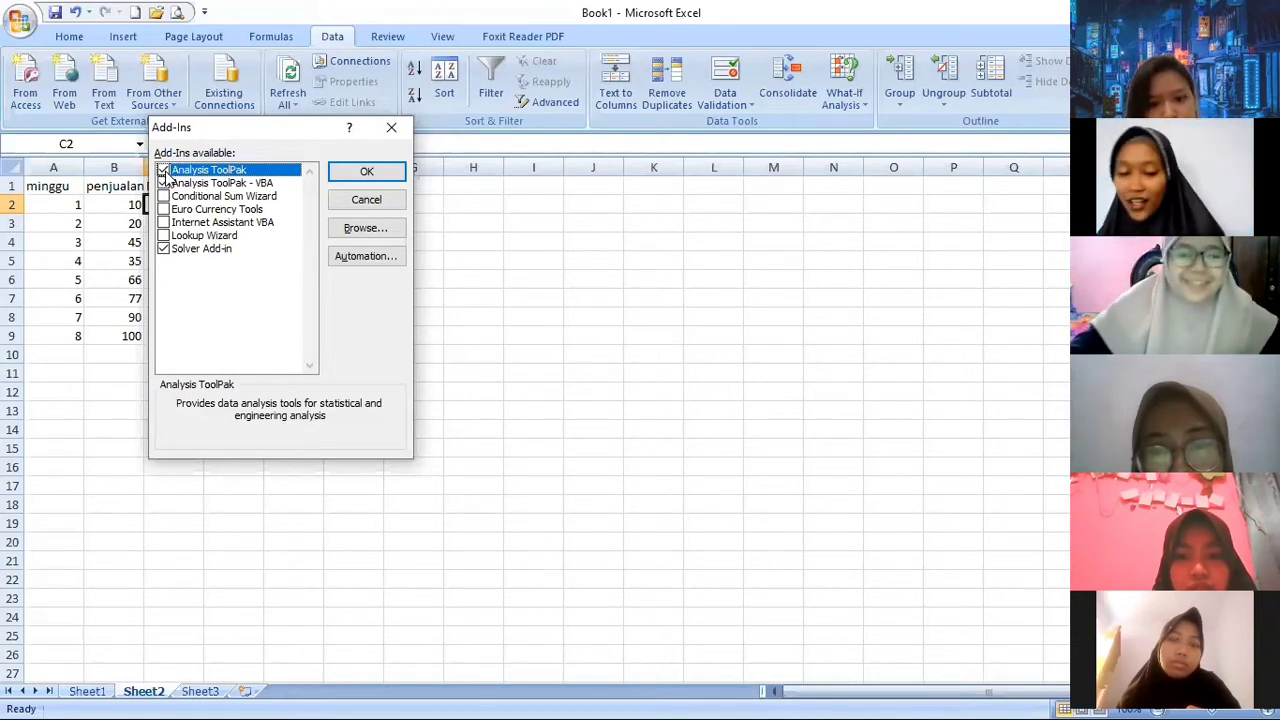
{"action": "left_click", "coordinate": [164, 183]}
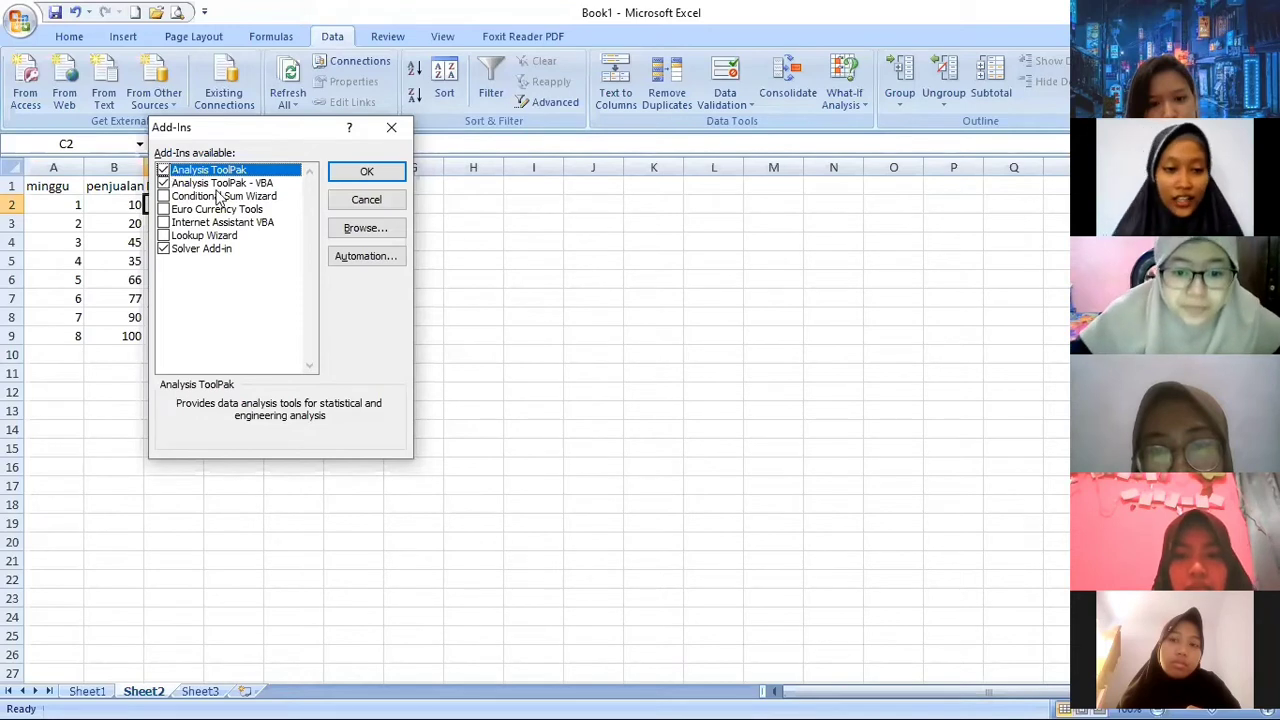
{"action": "left_click", "coordinate": [340, 164]}
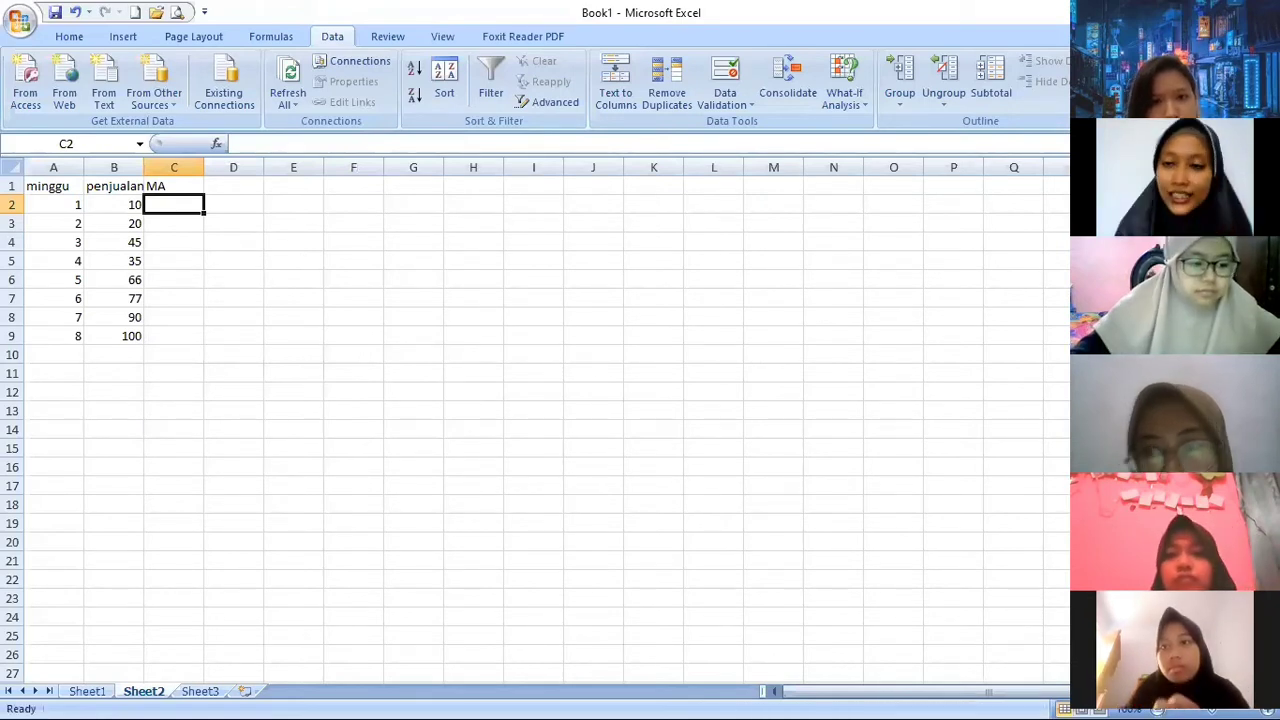
Browse the Data Analysis tools and open the Moving Average tool.
{"action": "key", "text": "alt+a"}
{"action": "key", "text": "y"}
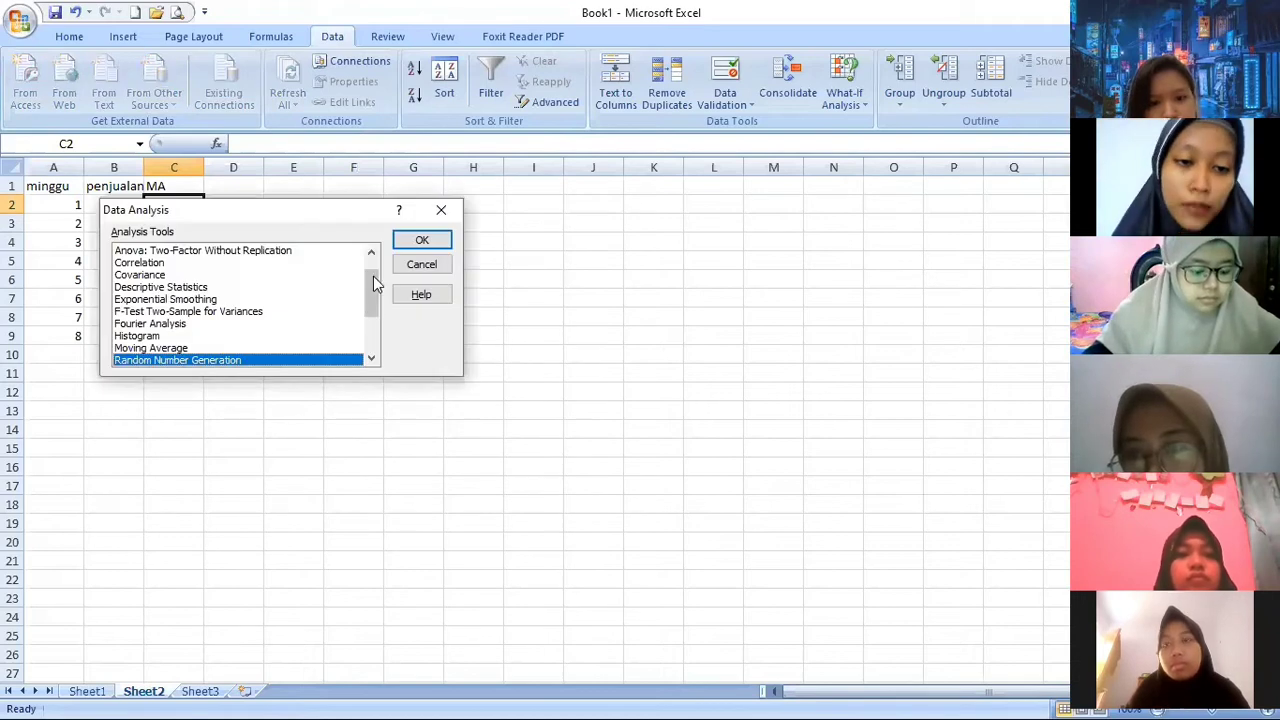
{"action": "scroll", "coordinate": [373, 283], "scroll_direction": "up", "scroll_amount": 1}
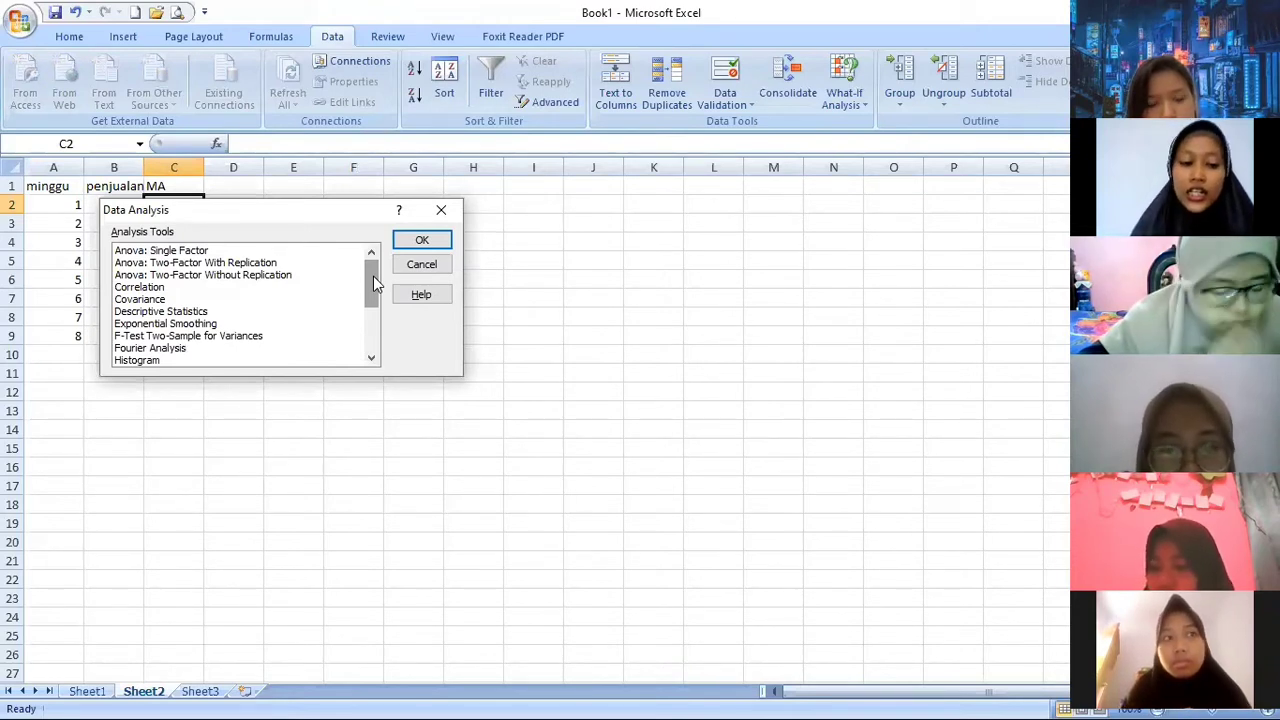
{"action": "left_click_drag", "start_coordinate": [373, 276], "coordinate": [385, 308]}
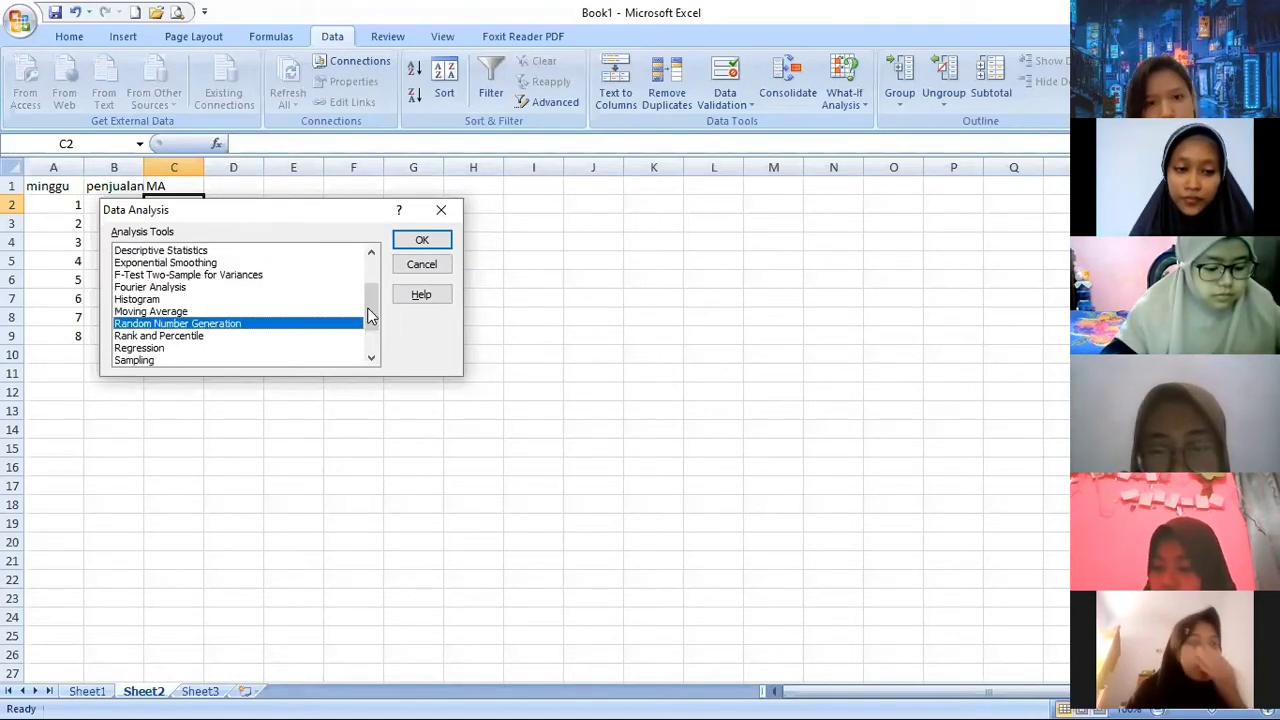
{"action": "left_click", "coordinate": [370, 355]}
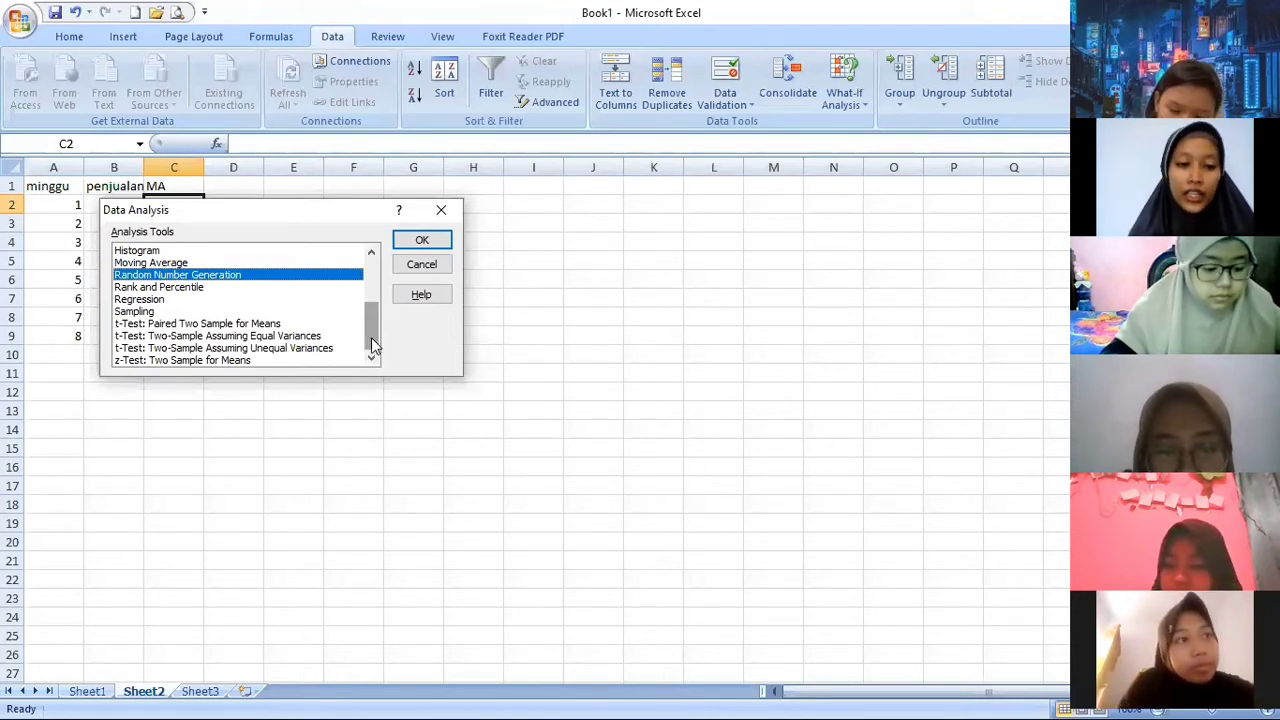
{"action": "scroll", "coordinate": [368, 322], "scroll_direction": "up", "scroll_amount": 1}
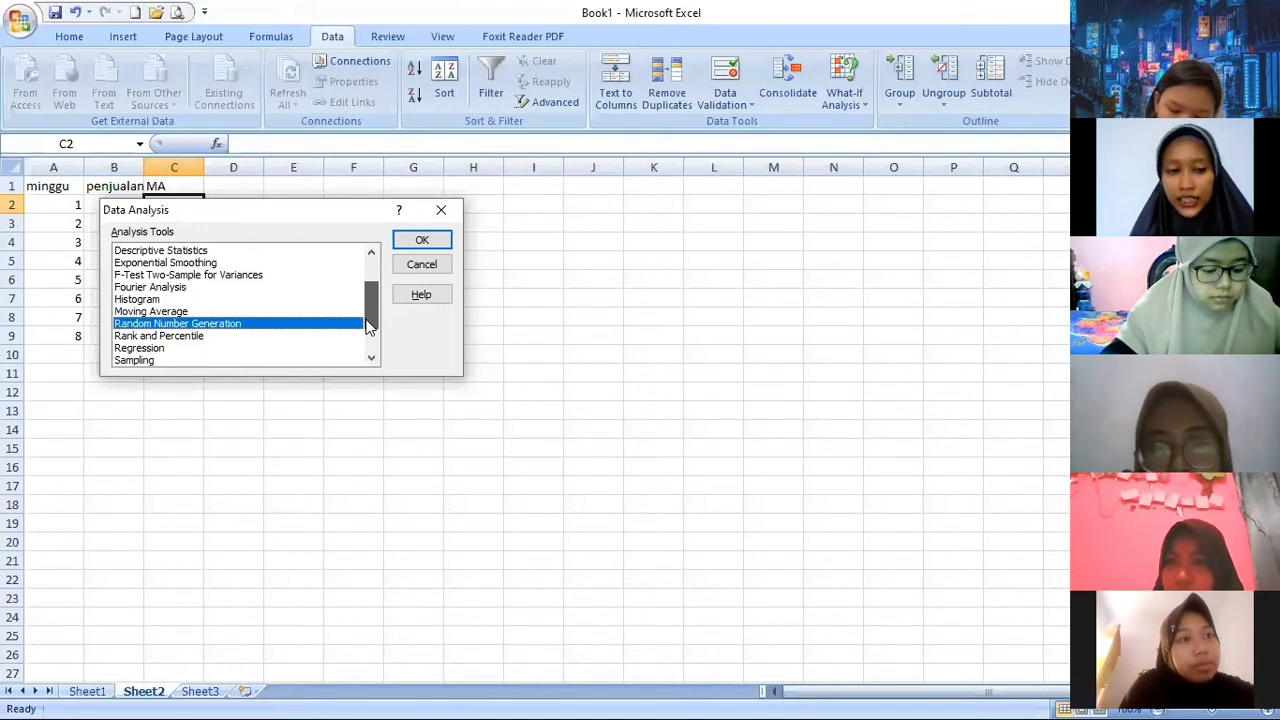
{"action": "scroll", "coordinate": [366, 282], "scroll_direction": "up", "scroll_amount": 2}
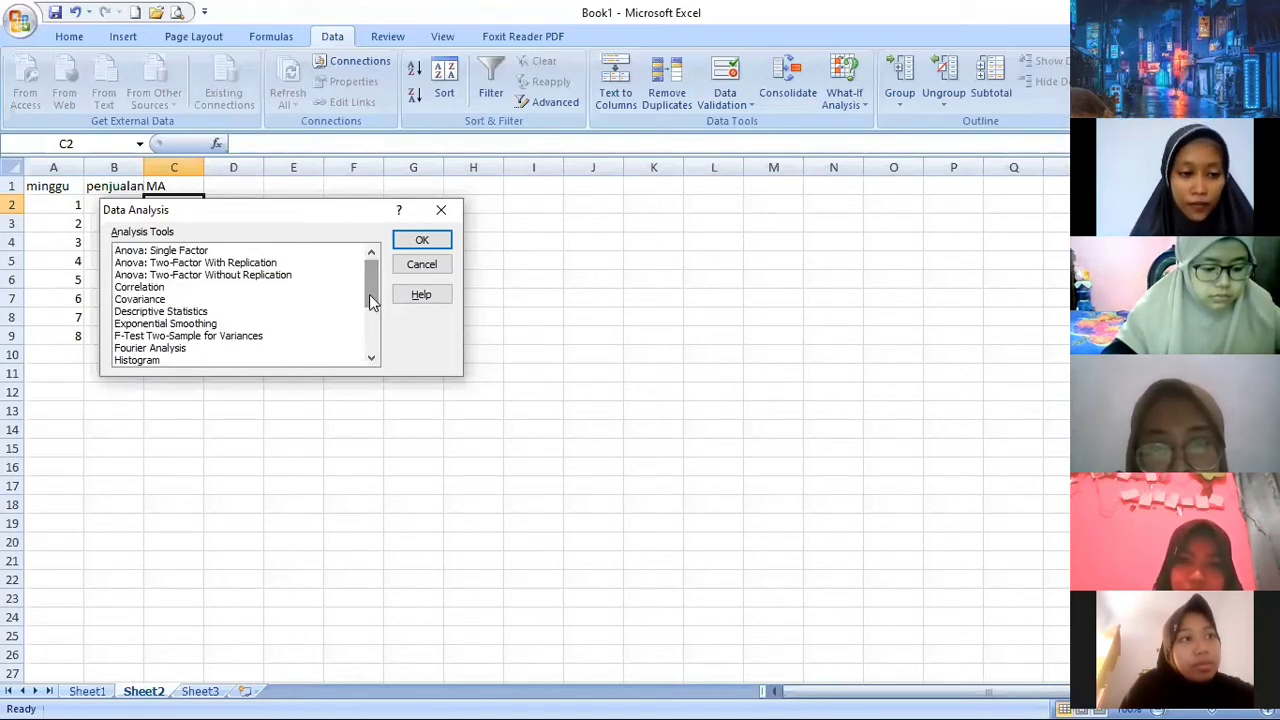
{"action": "left_click_drag", "start_coordinate": [369, 285], "coordinate": [372, 312]}
{"action": "scroll", "coordinate": [280, 297], "scroll_direction": "up", "scroll_amount": 1}
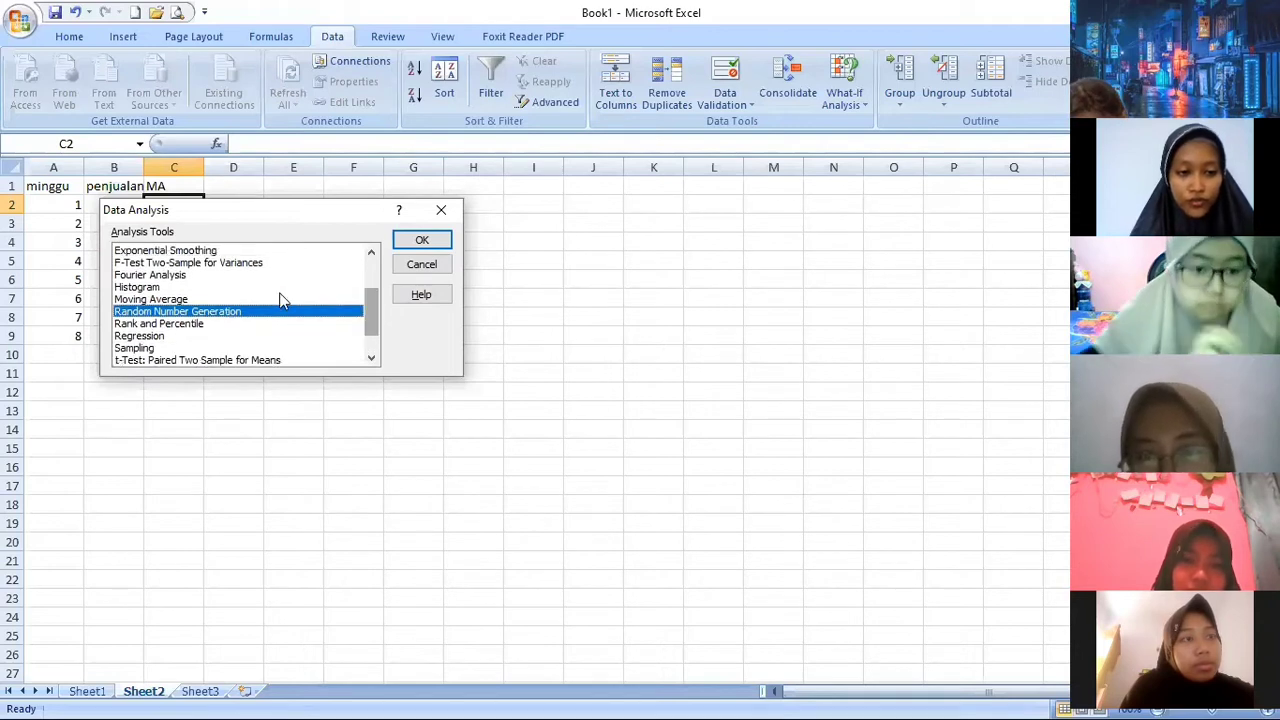
{"action": "key", "text": "Up"}
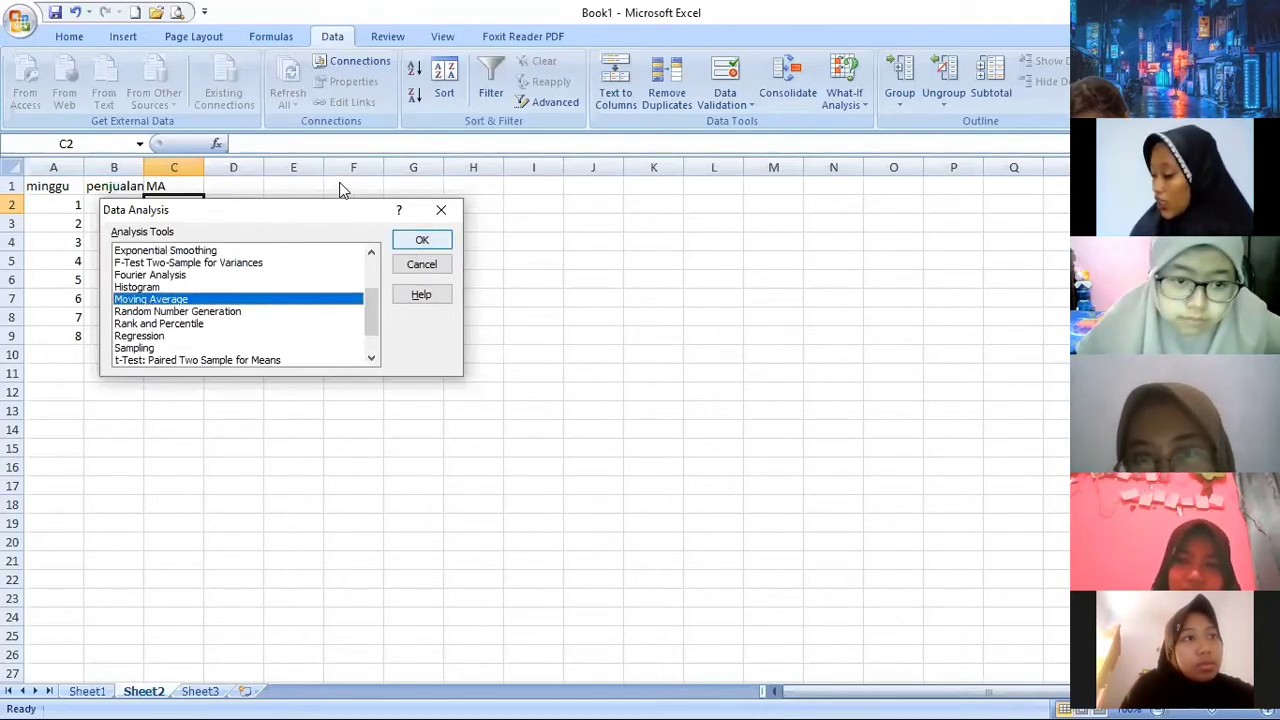
{"action": "key", "text": "Return"}
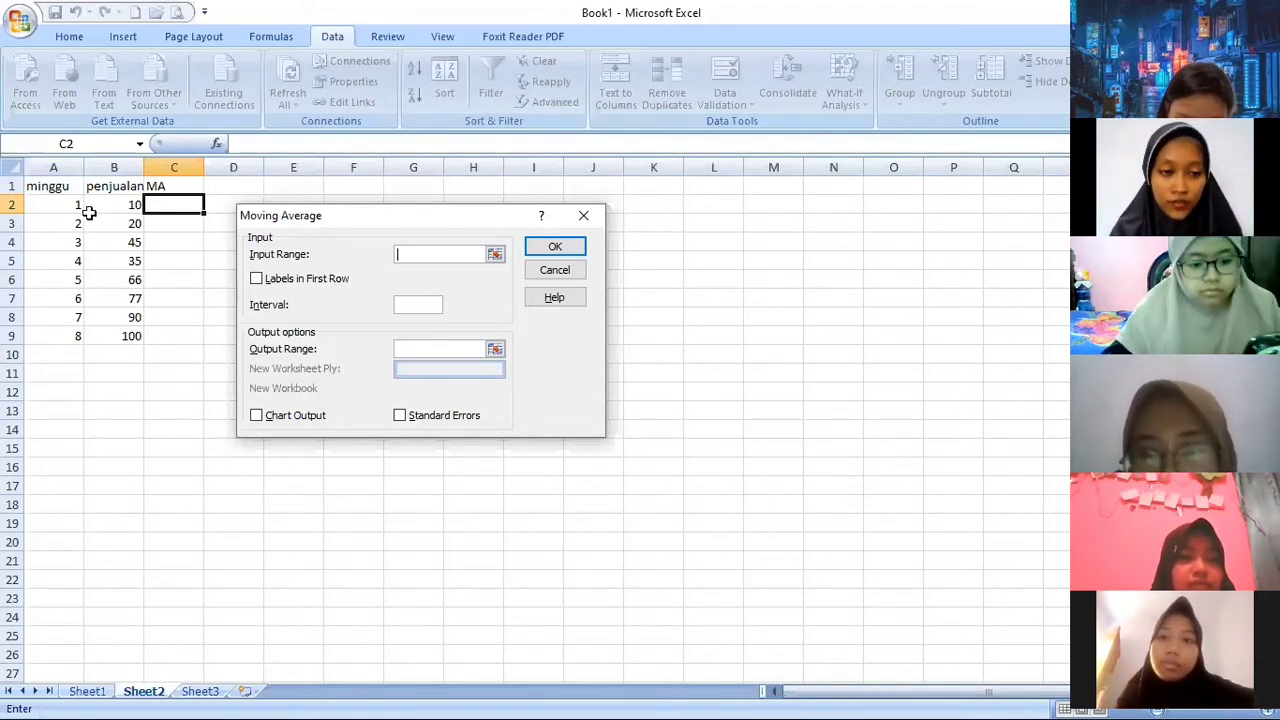
Run the moving average on input range $B$2:$B$9 with interval 2 and output range $C$2.
{"action": "left_click_drag", "start_coordinate": [116, 206], "coordinate": [133, 287]}
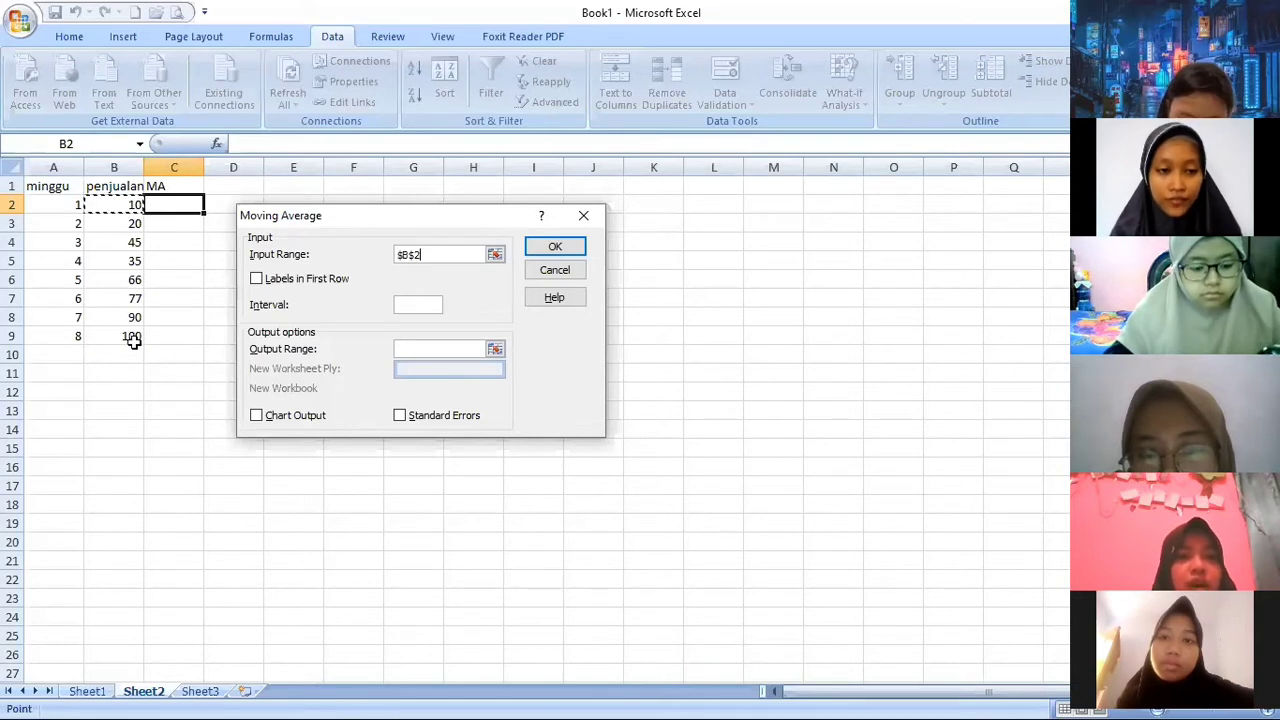
{"action": "left_click_drag", "start_coordinate": [133, 341], "coordinate": [133, 341]}
{"action": "left_click", "coordinate": [423, 307]}
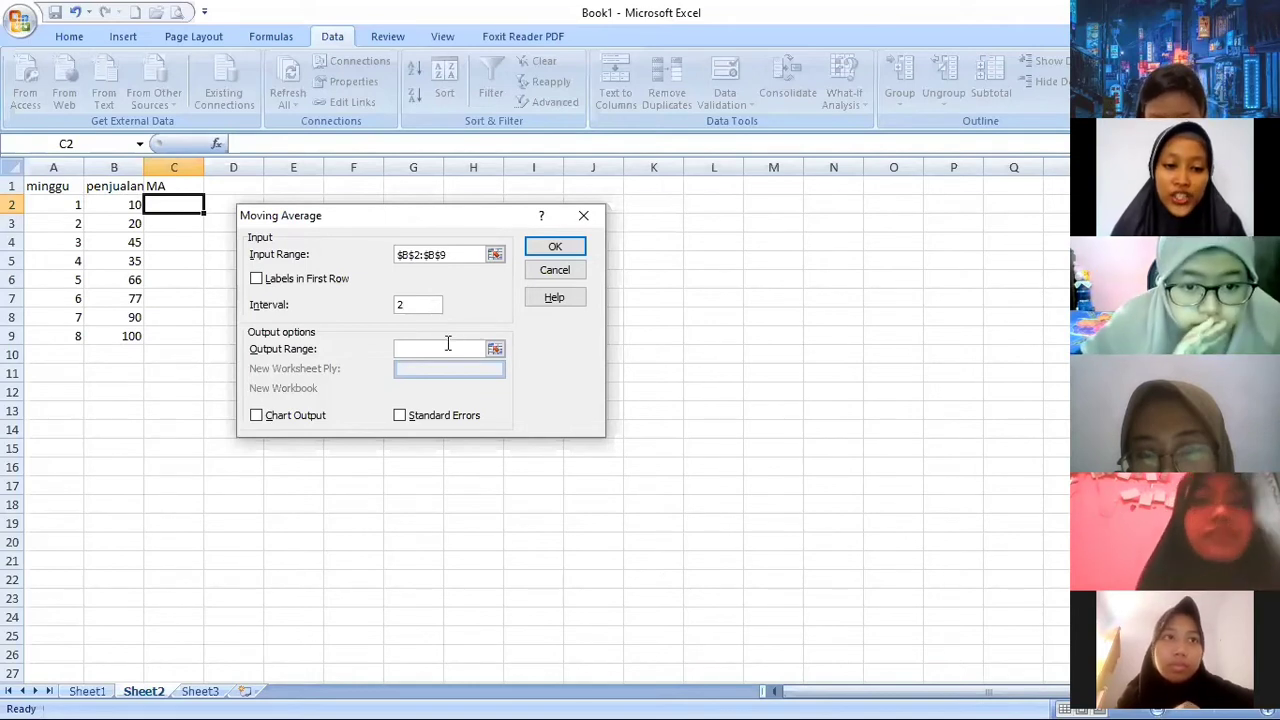
{"action": "left_click", "coordinate": [448, 343]}
{"action": "left_click", "coordinate": [178, 210]}
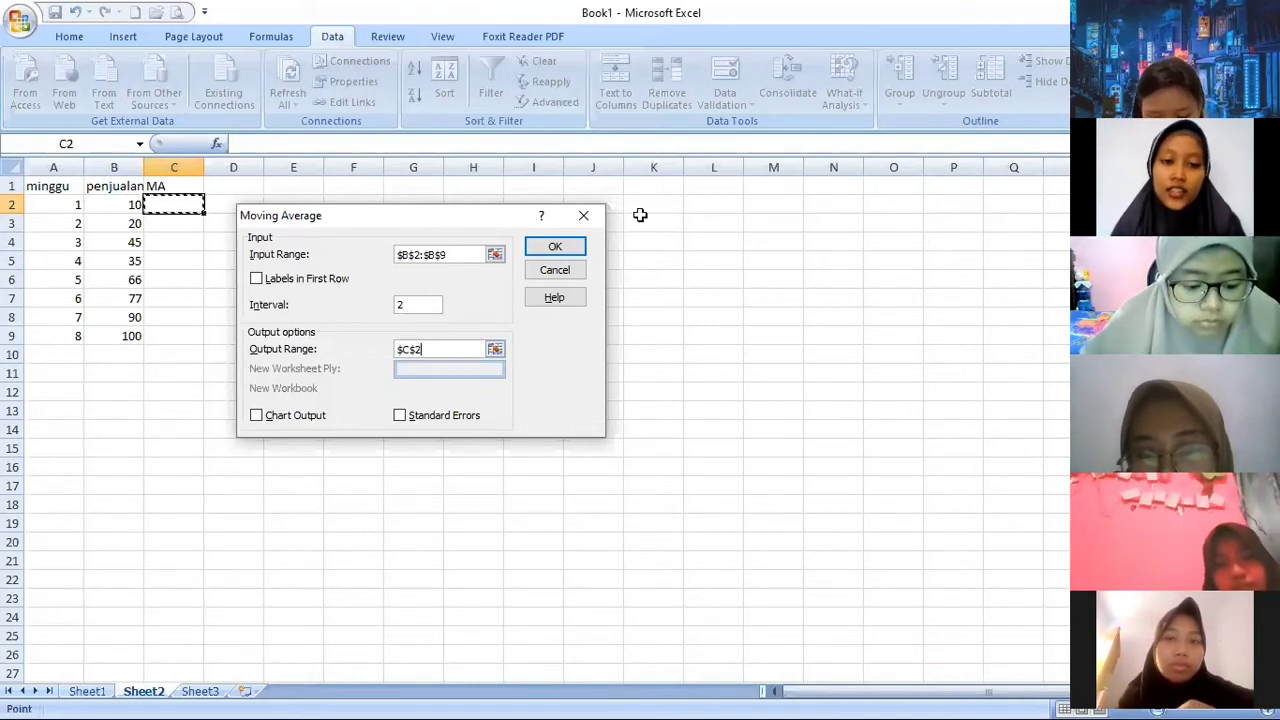
{"action": "left_click", "coordinate": [556, 248]}
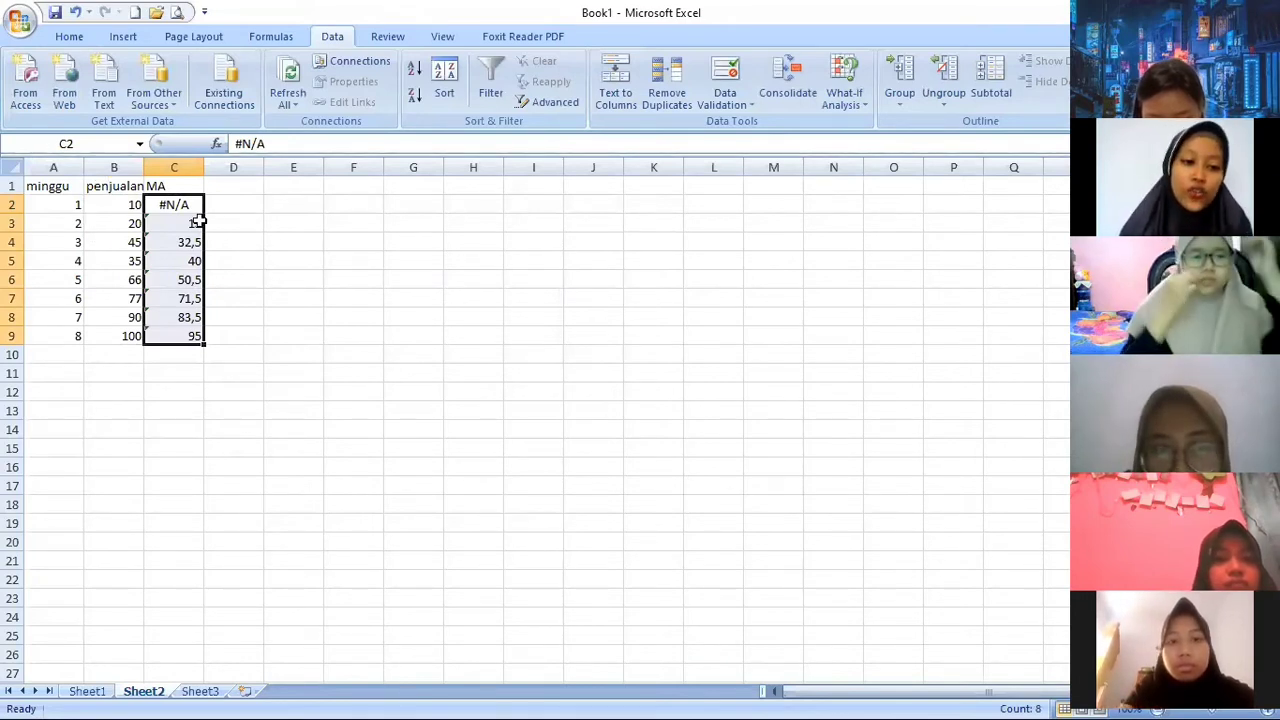
{"action": "left_click", "coordinate": [186, 354]}
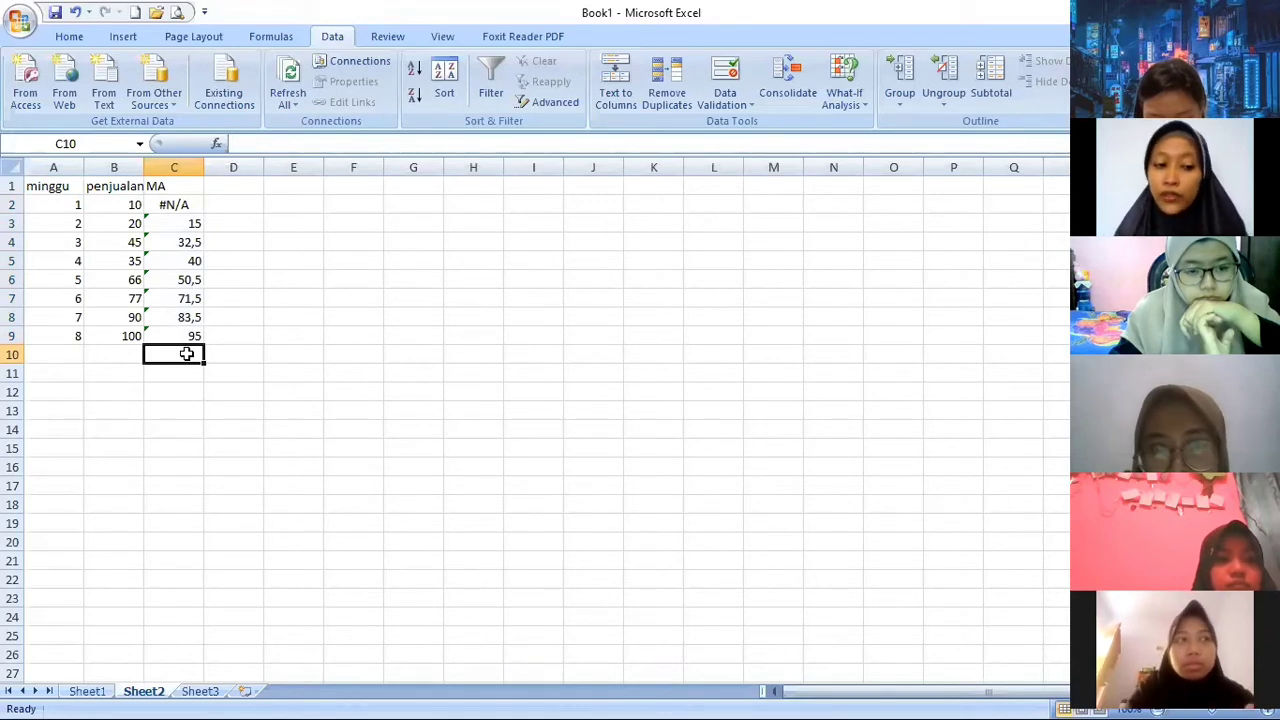
{"action": "left_click", "coordinate": [70, 352]}
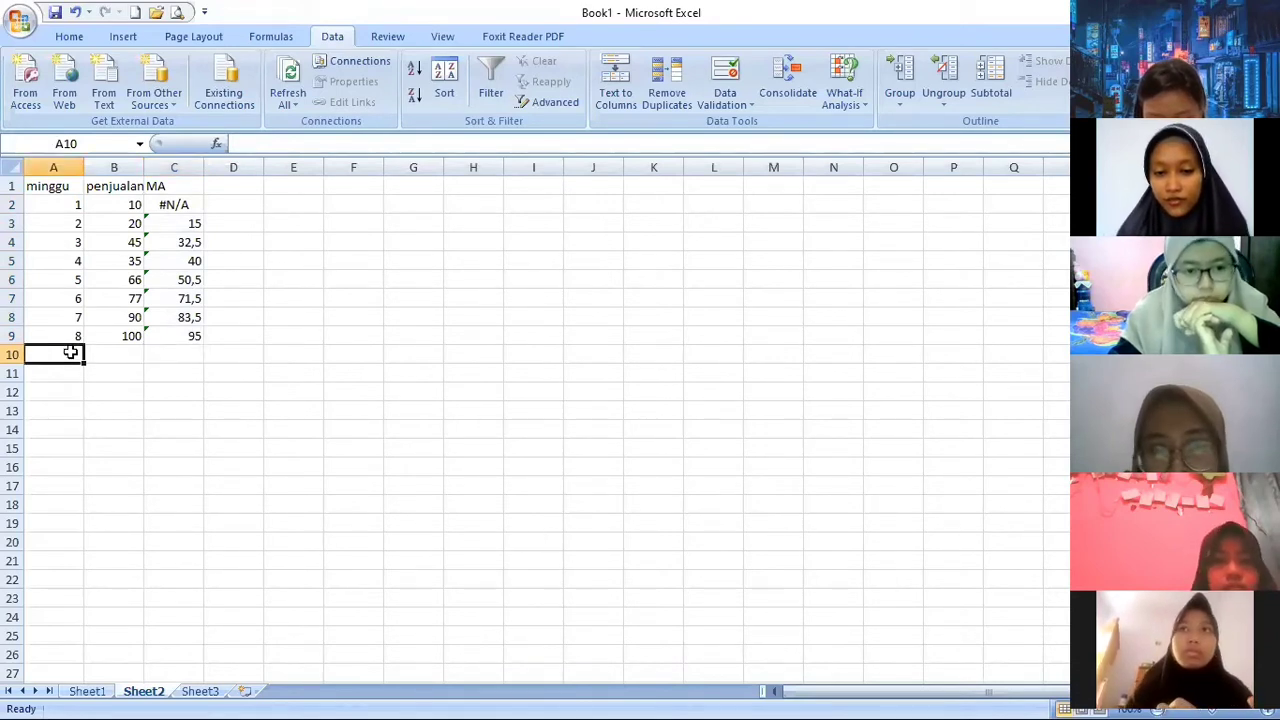
{"action": "left_click", "coordinate": [177, 359]}
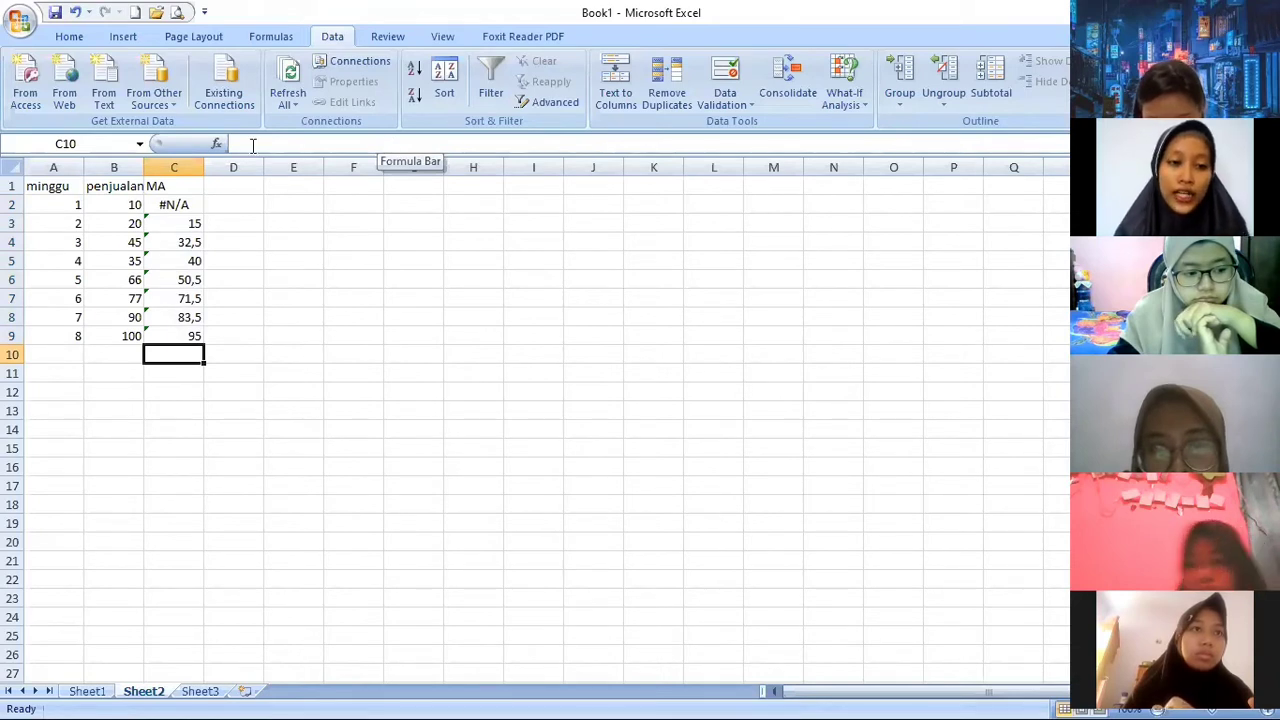
Add the header "ES" in cell D1.
{"action": "left_click", "coordinate": [242, 188]}
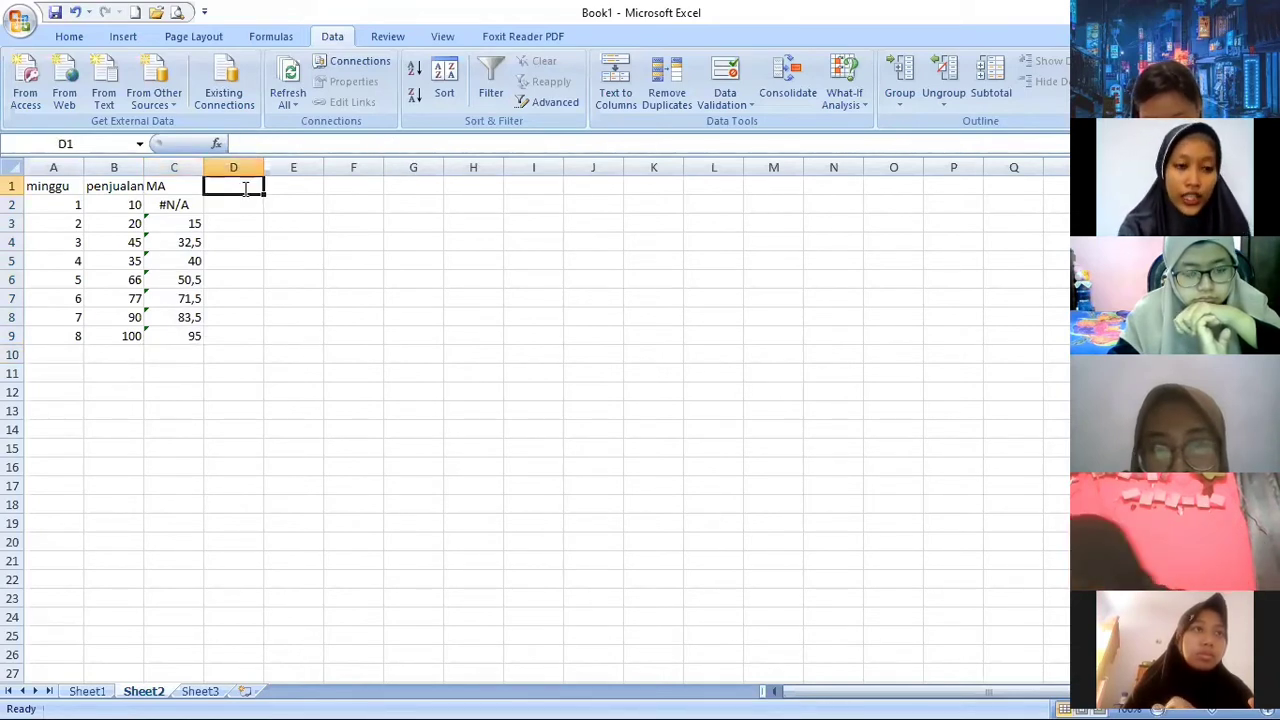
{"action": "type", "text": "ES"}
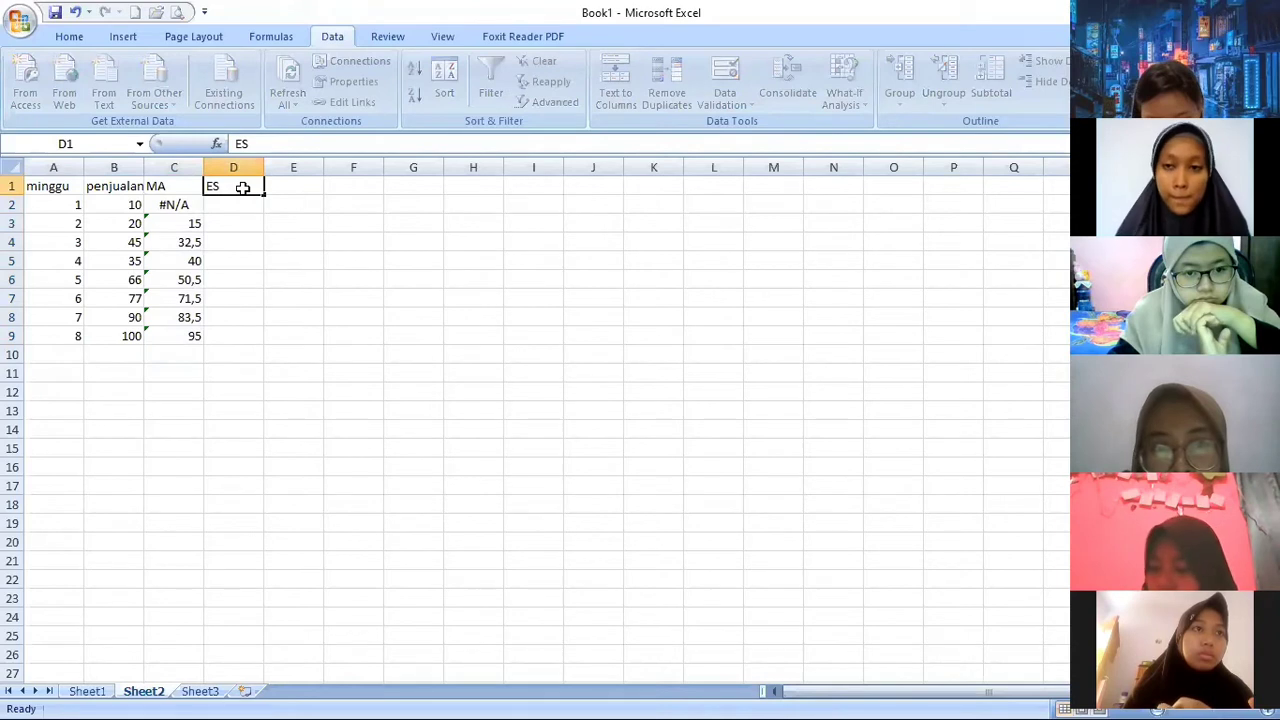
{"action": "key", "text": "Return"}
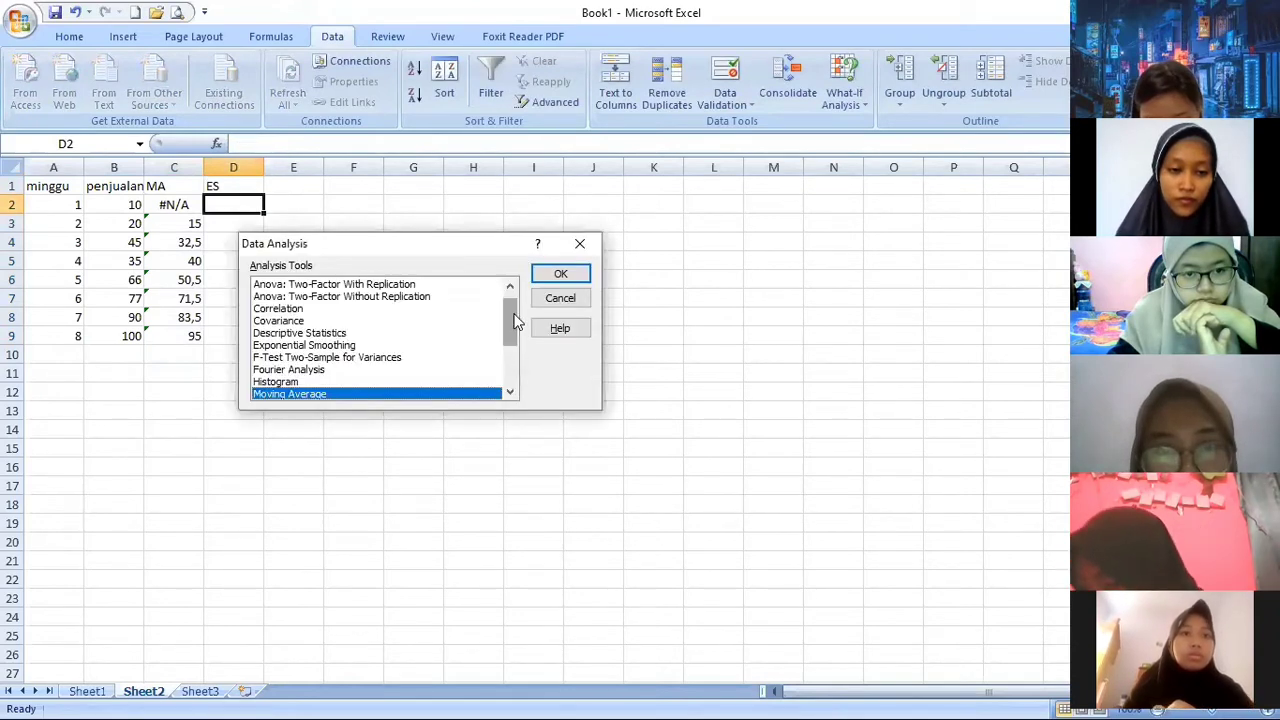
Open the Exponential Smoothing analysis tool and set its input range to $B$2:$B$9.
{"action": "scroll", "coordinate": [519, 332], "scroll_direction": "down", "scroll_amount": 2}
{"action": "scroll", "coordinate": [523, 320], "scroll_direction": "up", "scroll_amount": 2}
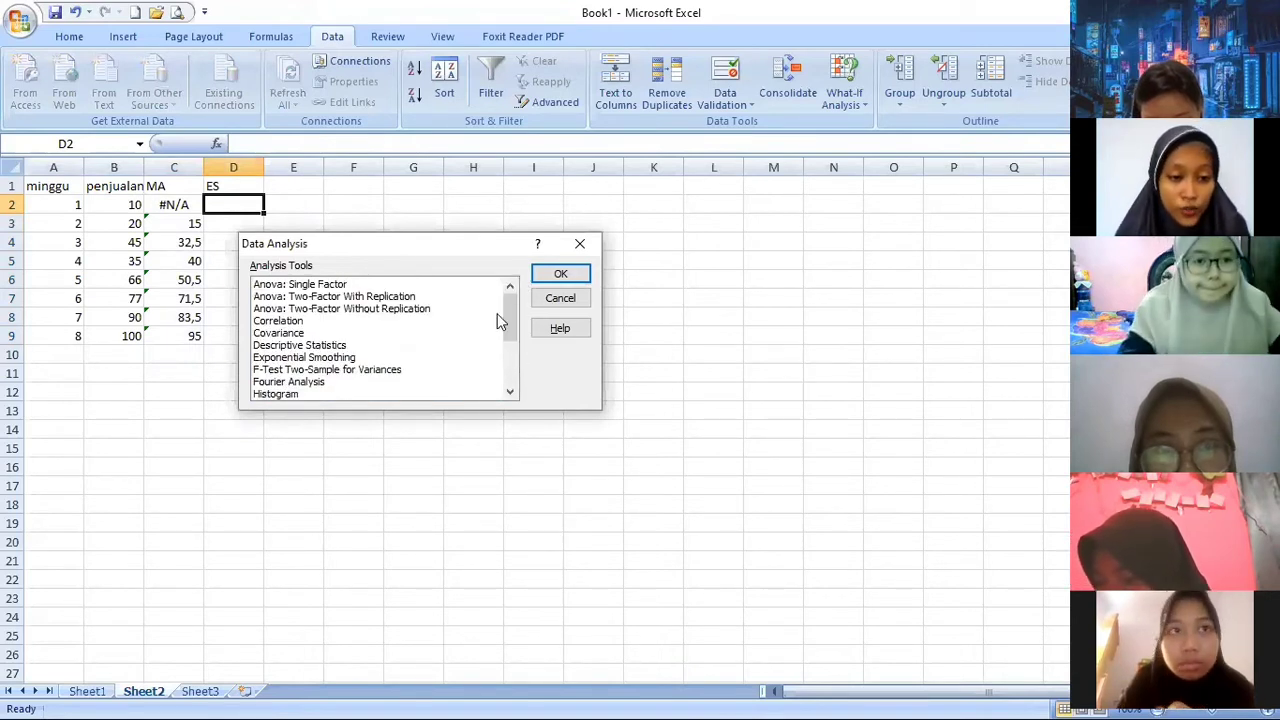
{"action": "double_click", "coordinate": [437, 359]}
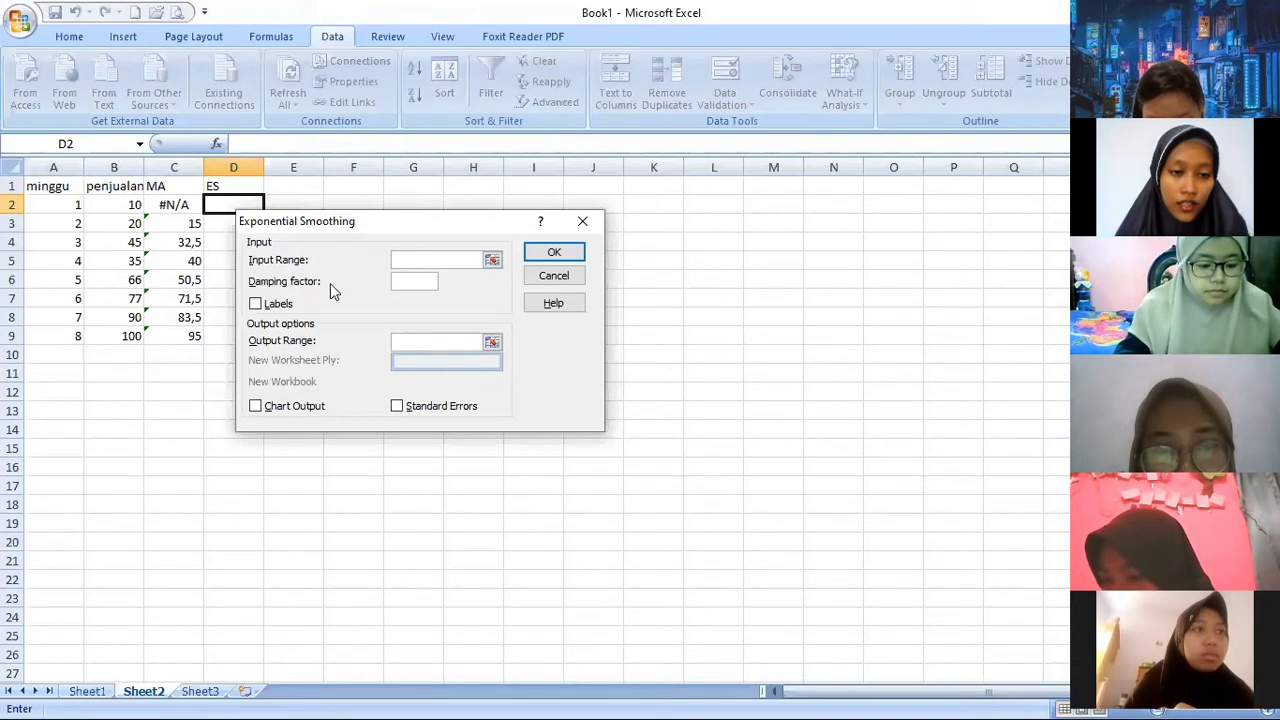
{"action": "left_click", "coordinate": [423, 281]}
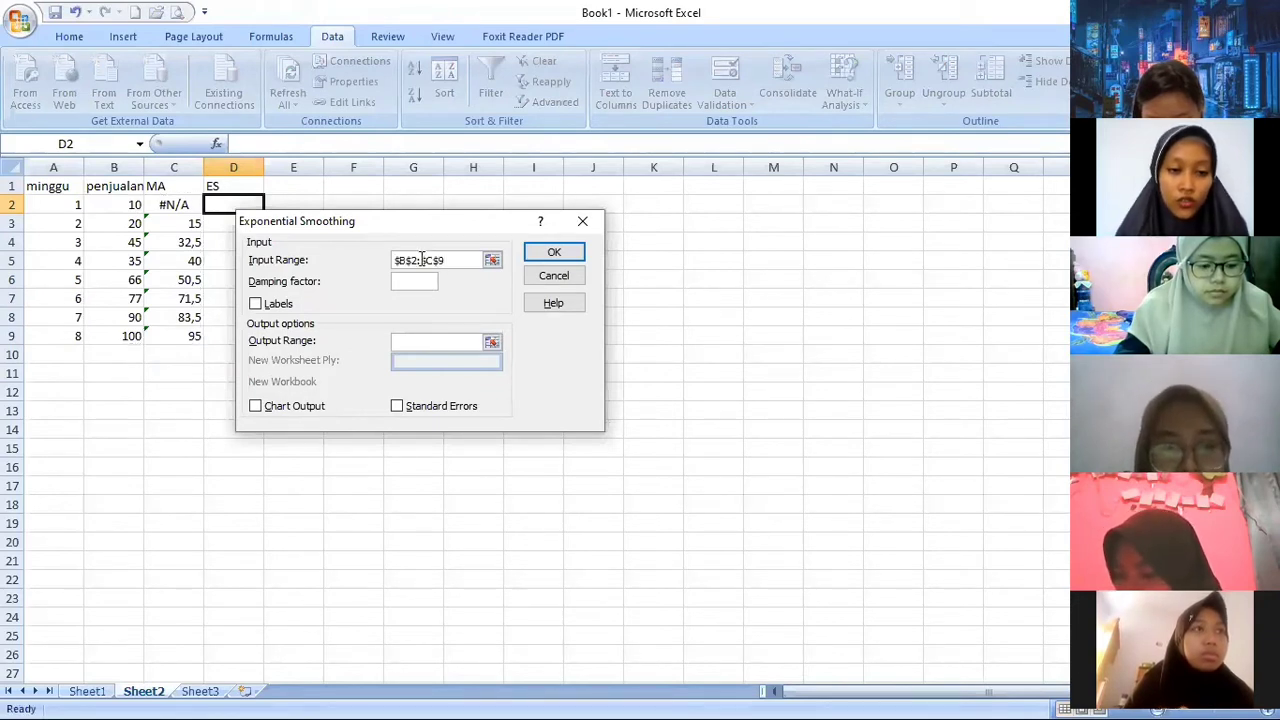
{"action": "left_click", "coordinate": [455, 260]}
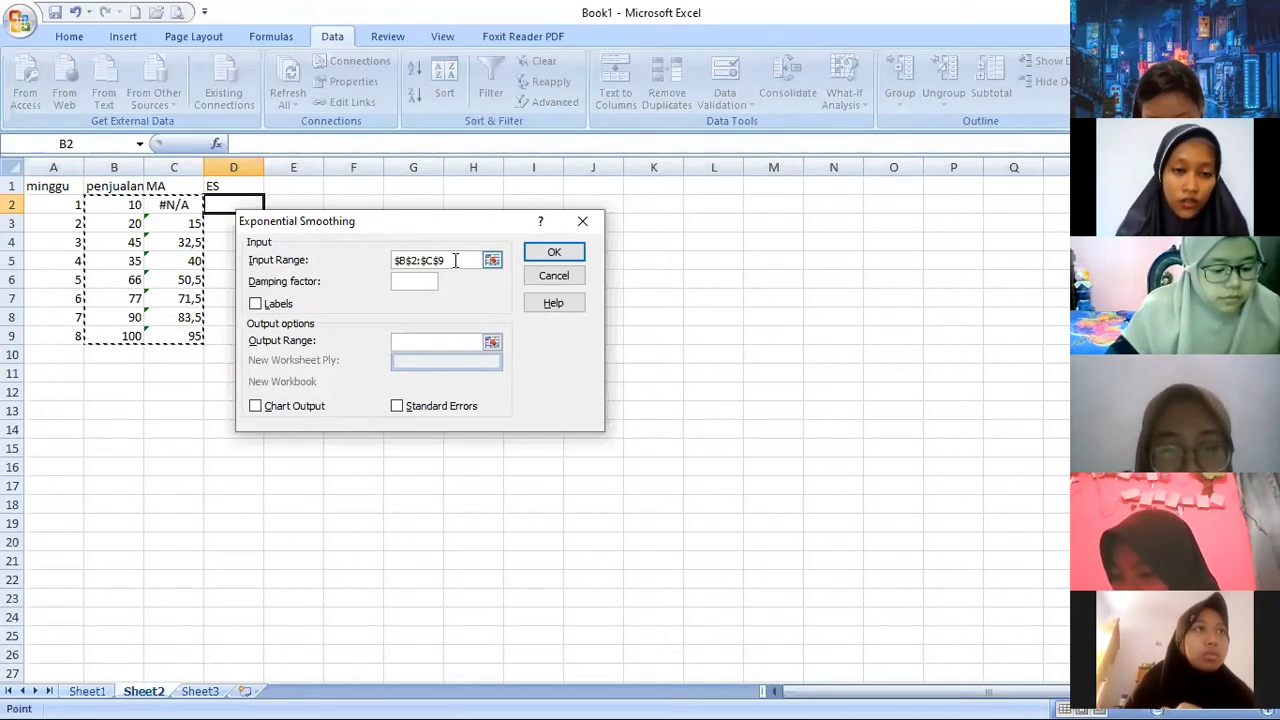
{"action": "key", "text": "BackSpace"}
{"action": "key", "text": "BackSpace"}
{"action": "key", "text": "BackSpace"}
{"action": "key", "text": "BackSpace"}
{"action": "key", "text": "BackSpace"}
{"action": "key", "text": "BackSpace"}
{"action": "key", "text": "BackSpace"}
{"action": "key", "text": "BackSpace"}
{"action": "key", "text": "BackSpace"}
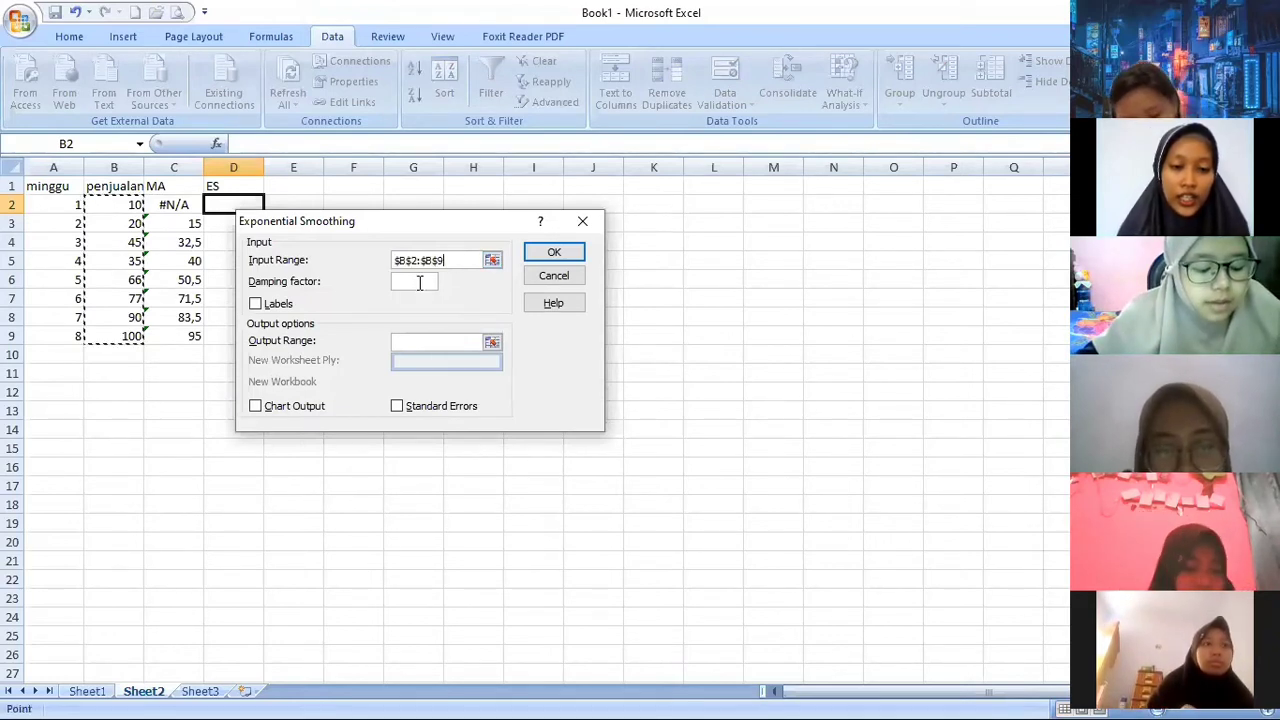
Set the output range to $D$2 and try to run the exponential smoothing with a damping factor of 0.1.
{"action": "left_click", "coordinate": [420, 283]}
{"action": "type", "text": "0.1"}
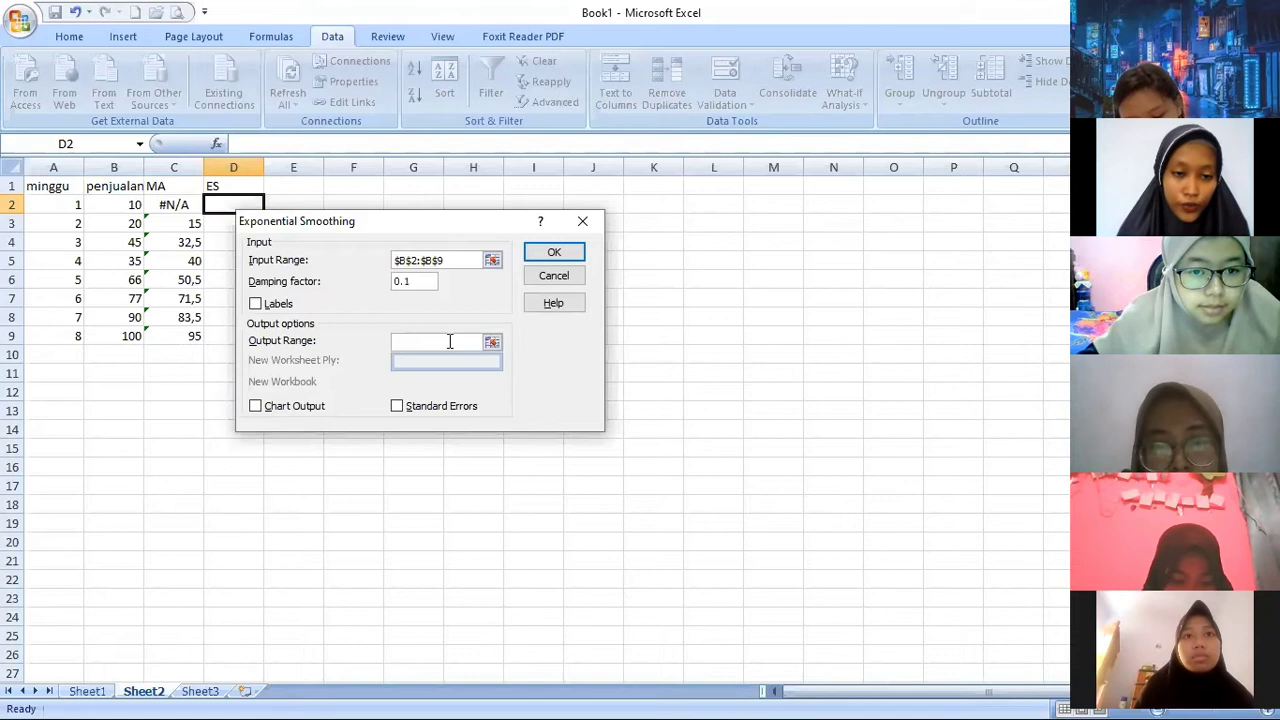
{"action": "left_click", "coordinate": [450, 342]}
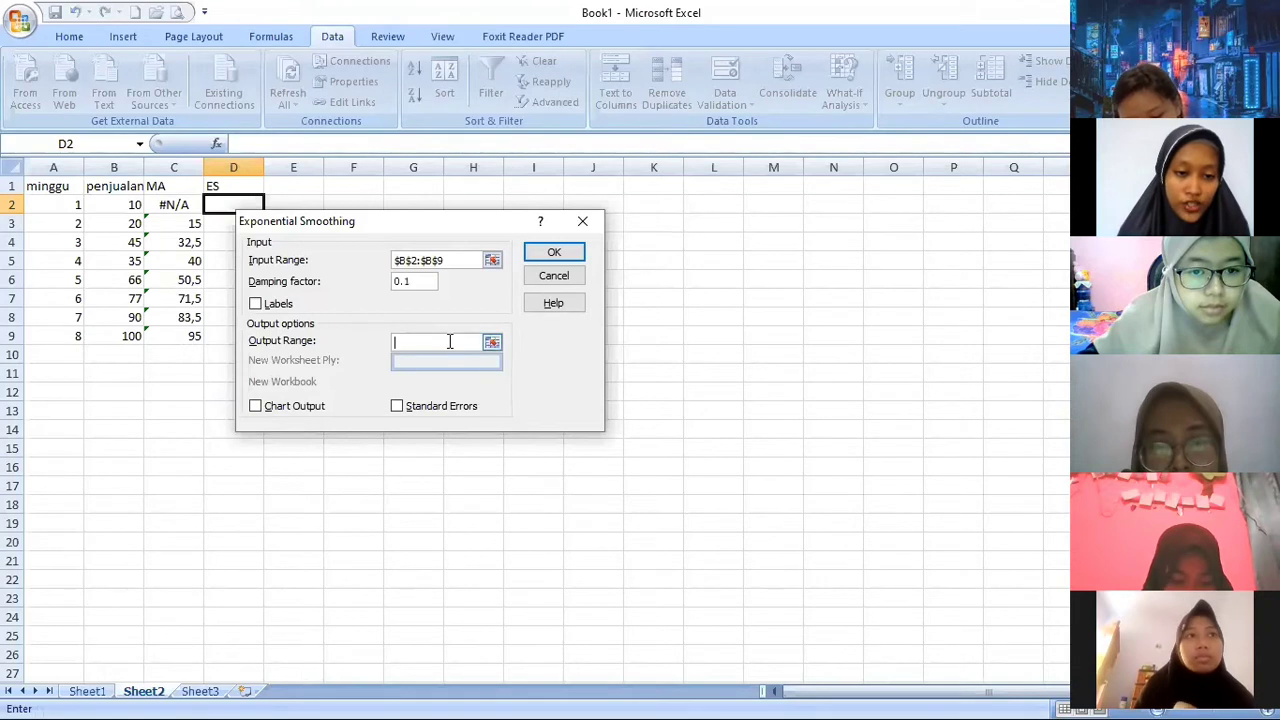
{"action": "left_click", "coordinate": [220, 204]}
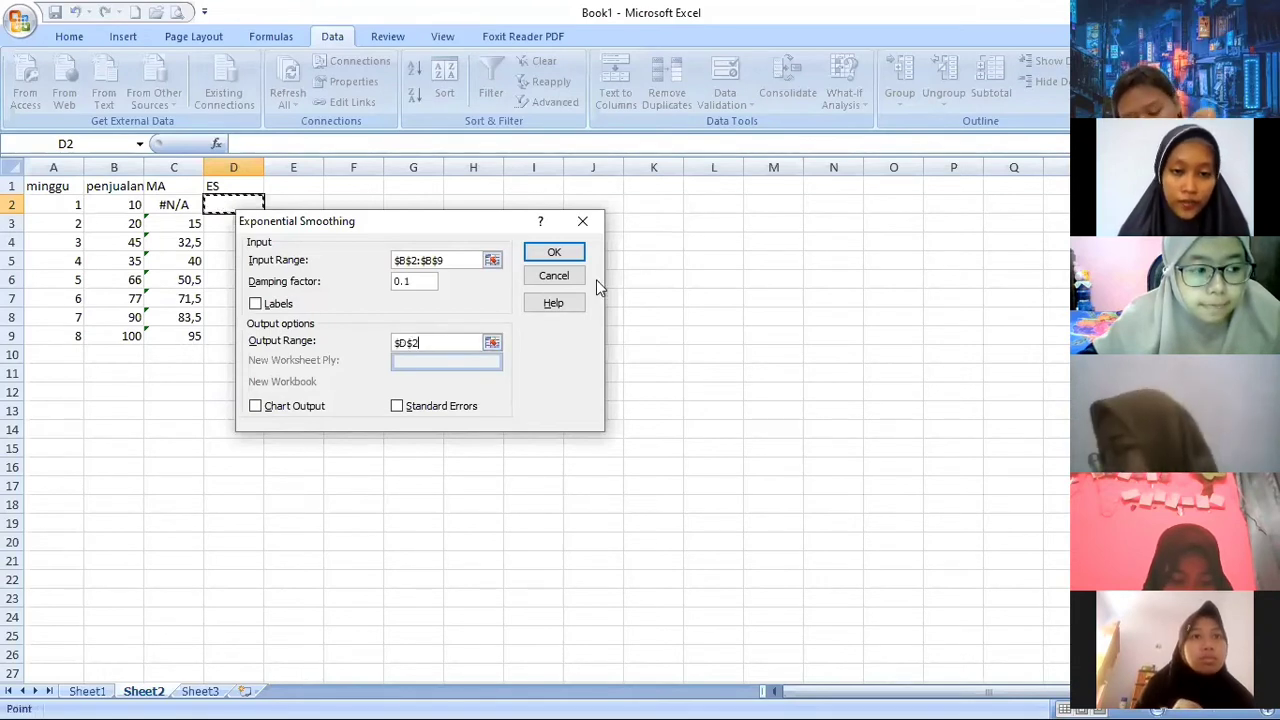
{"action": "left_click", "coordinate": [572, 254]}
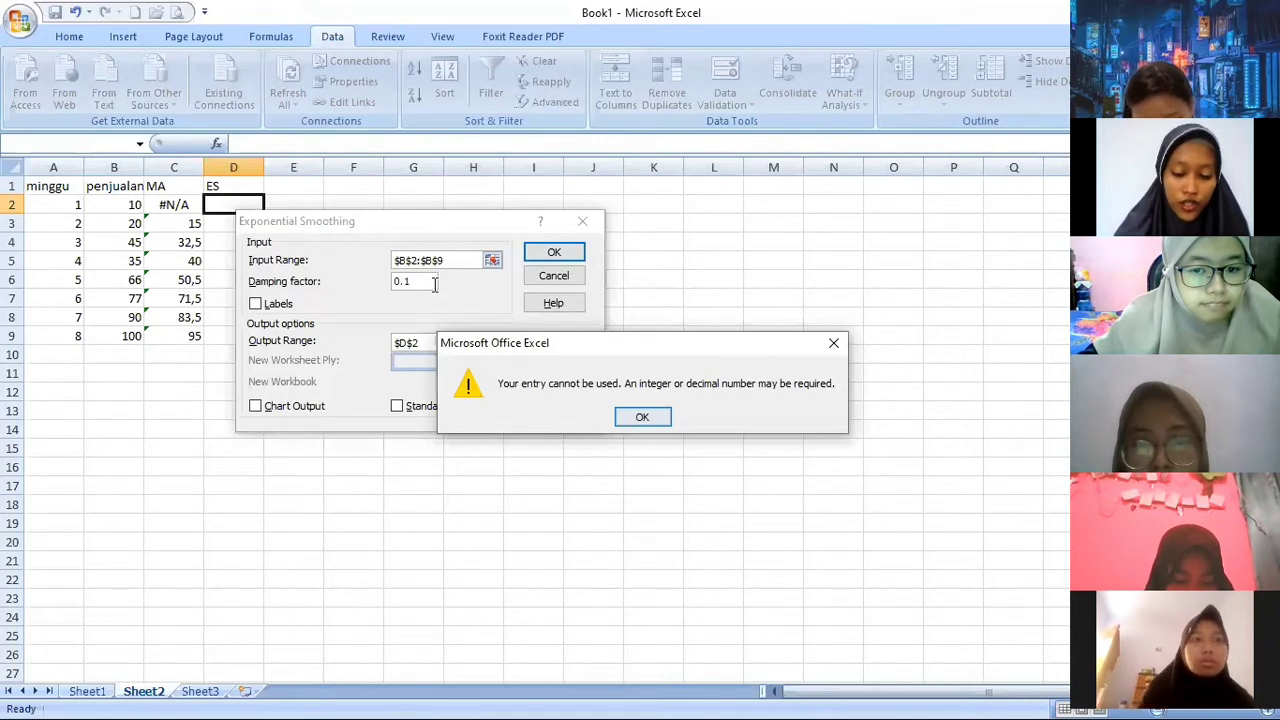
Re-enter the damping factor as 0,1 with a decimal comma and run the exponential smoothing.
{"action": "key", "text": "Return"}
{"action": "type", "text": "0,1"}
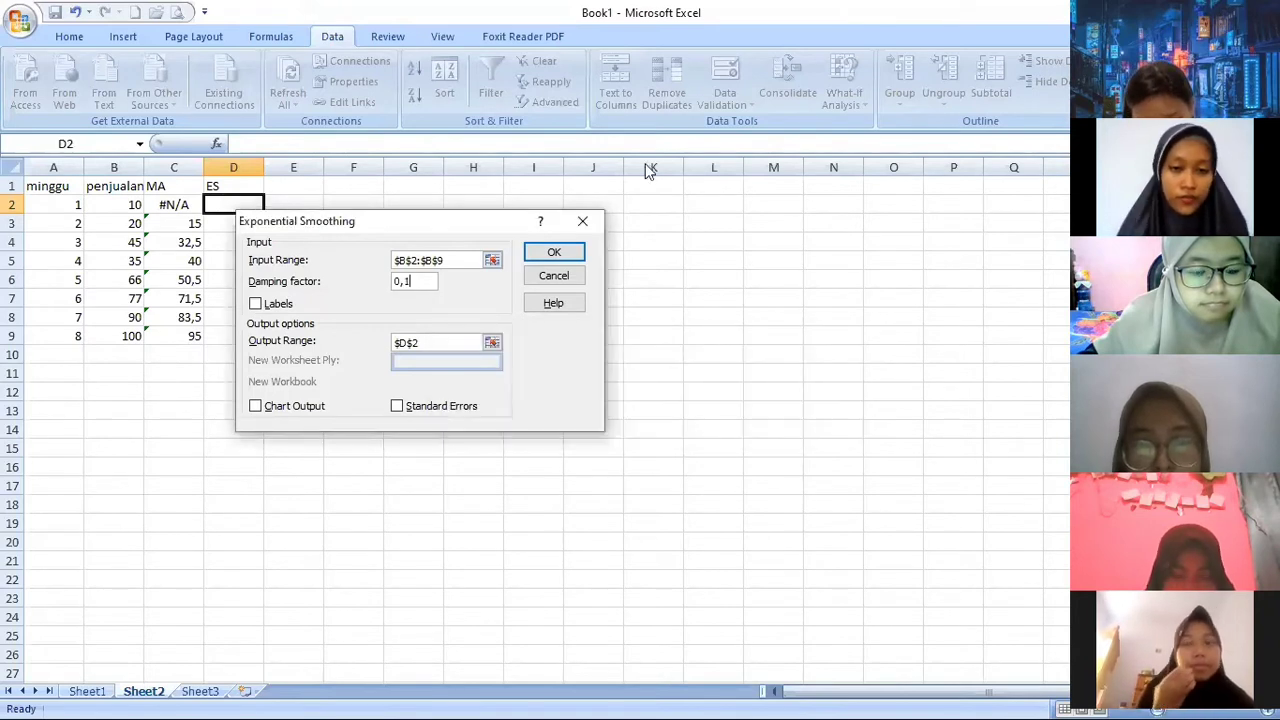
{"action": "left_click", "coordinate": [552, 249]}
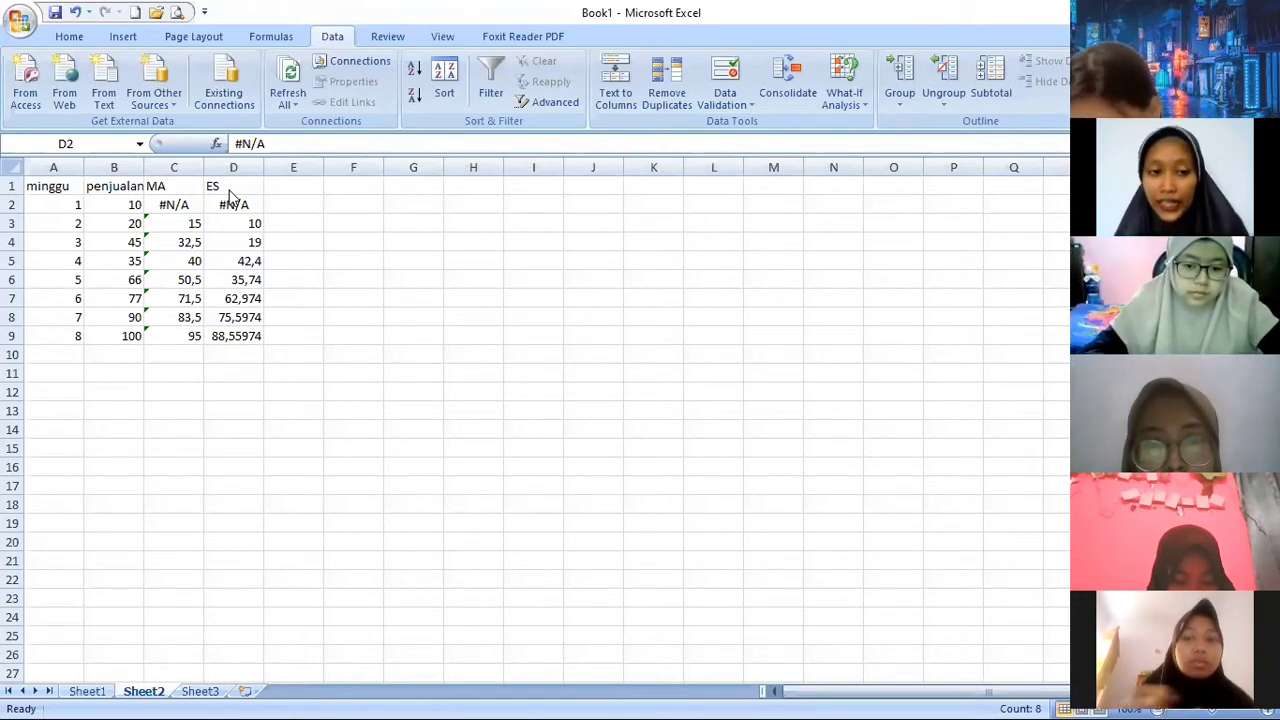
Try to enter a FORECAST formula in cell B10 with A10 as the x value, followed by a comma separator.
{"action": "left_click", "coordinate": [312, 180]}
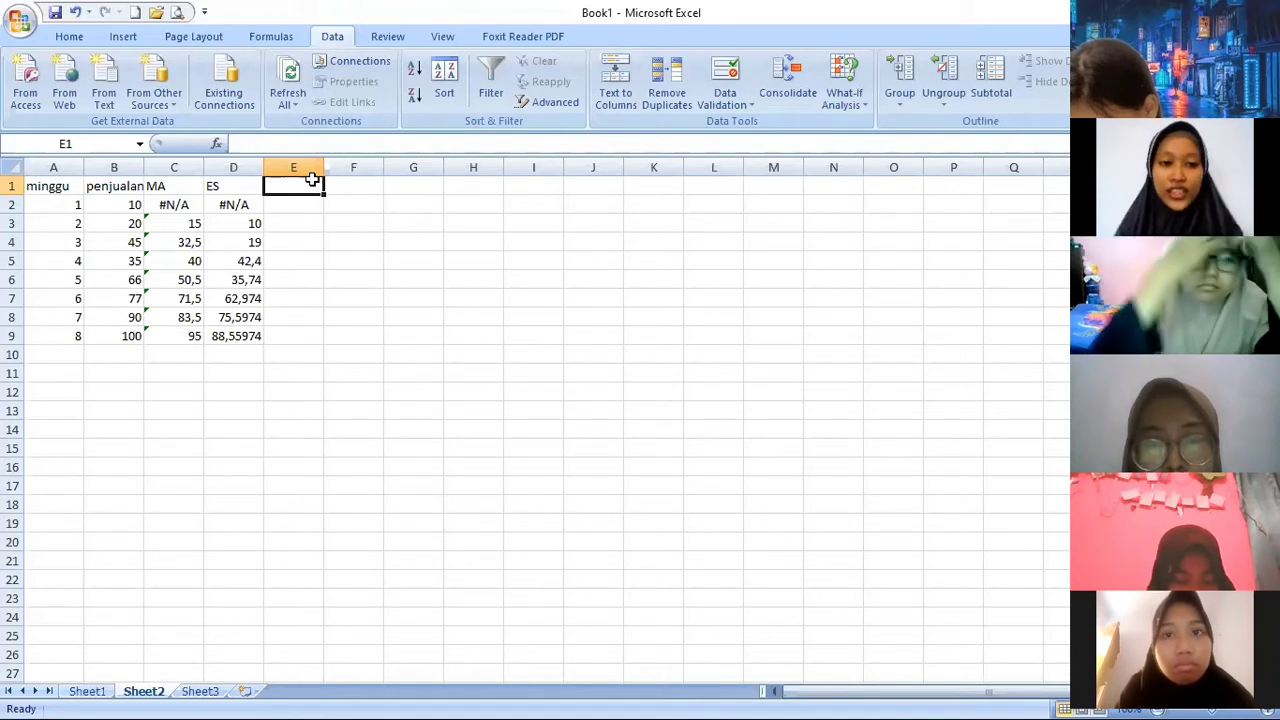
{"action": "left_click", "coordinate": [109, 351]}
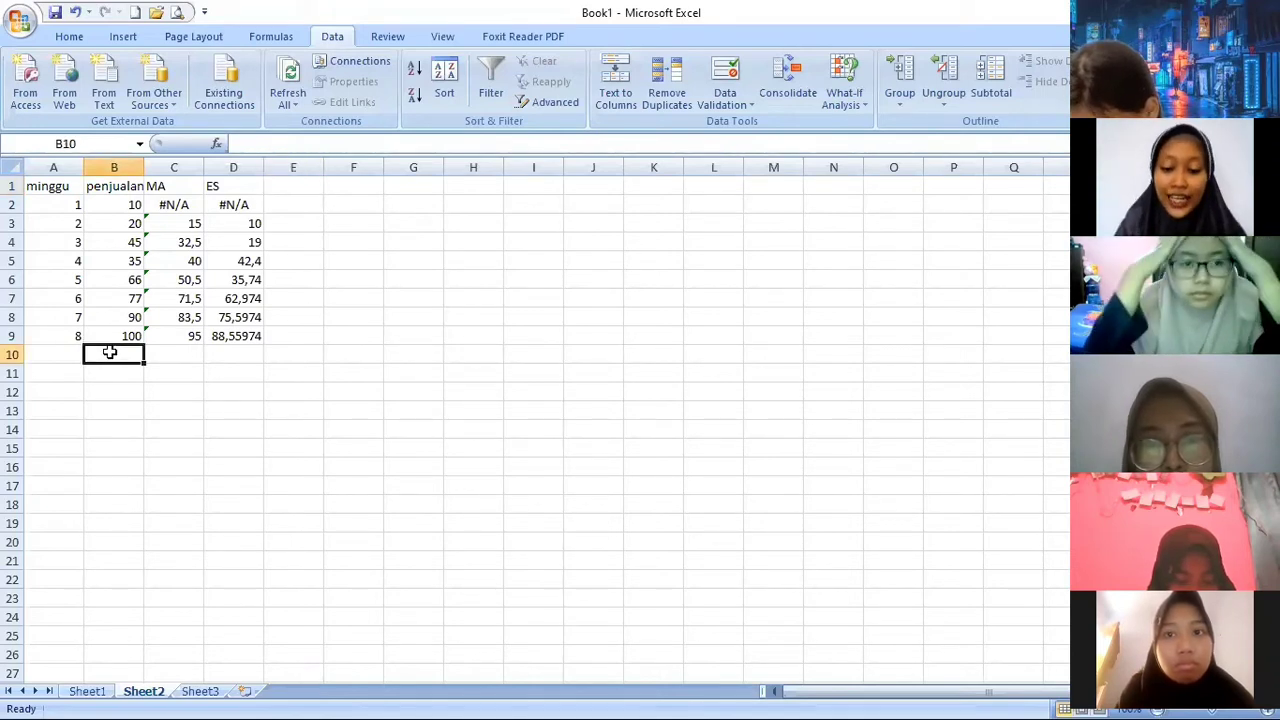
{"action": "type", "text": "="}
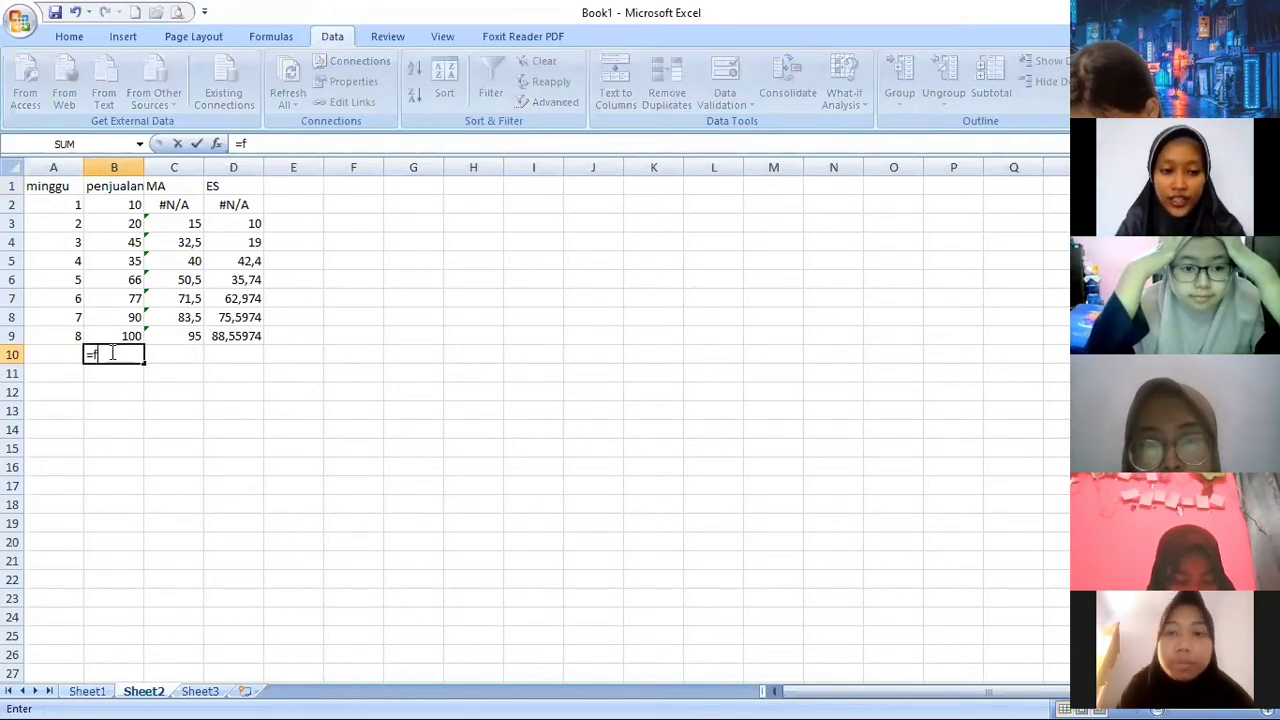
{"action": "type", "text": "f"}
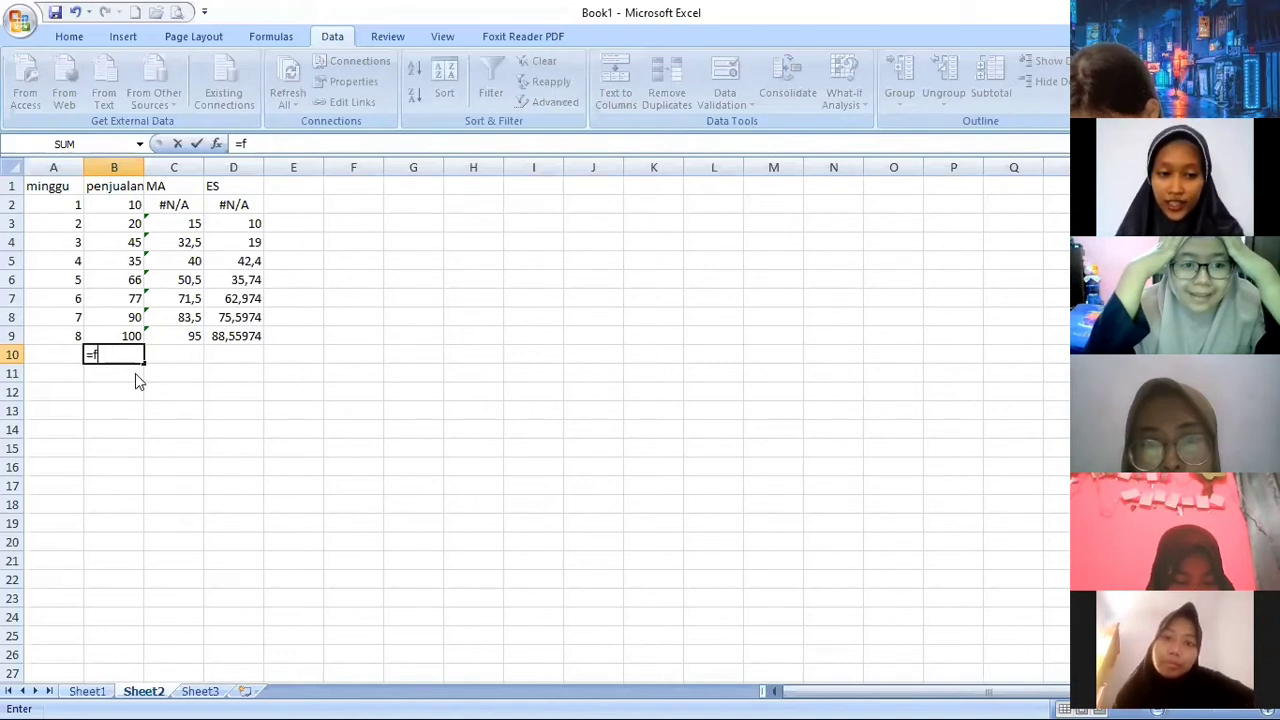
{"action": "type", "text": "o"}
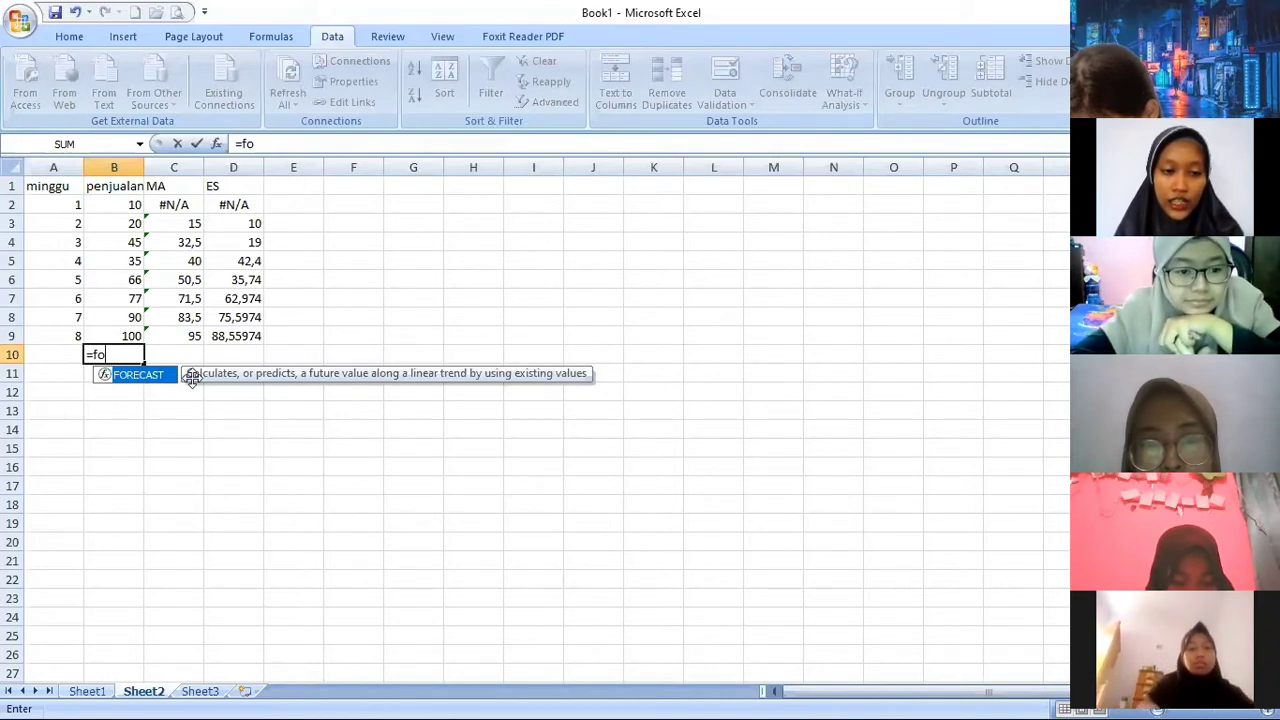
{"action": "key", "text": "Tab"}
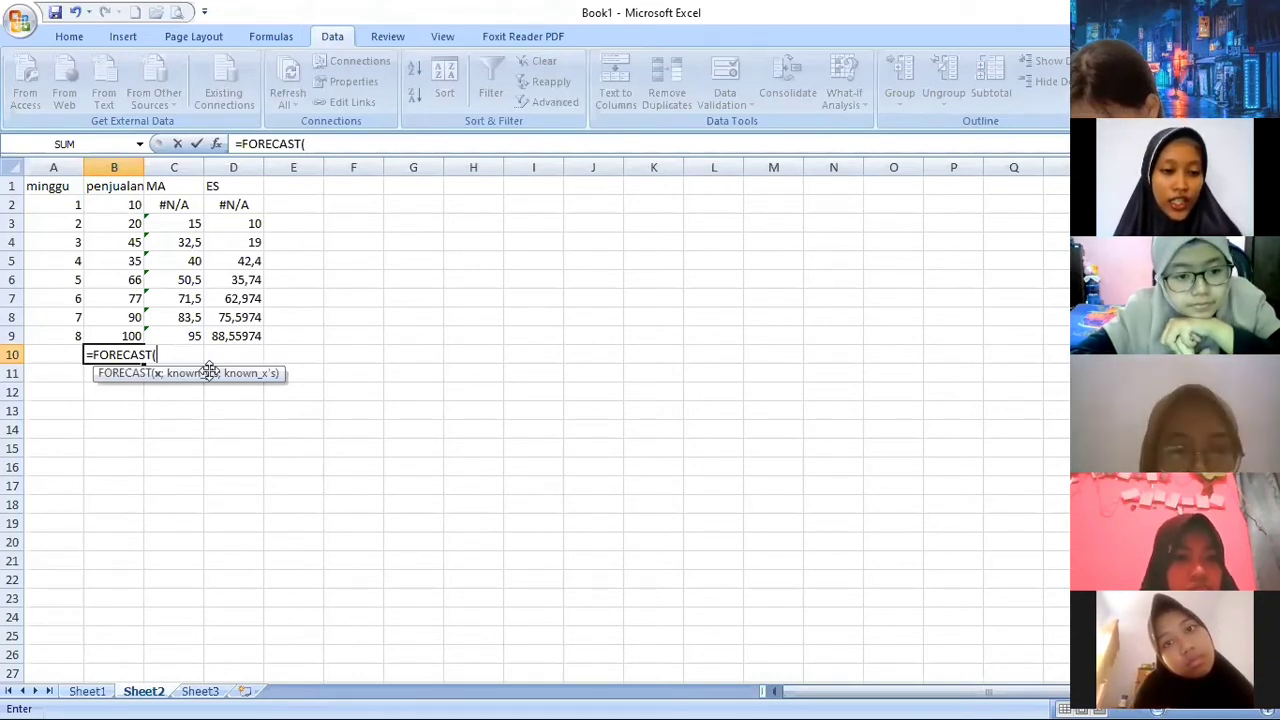
{"action": "left_click_drag", "start_coordinate": [118, 205], "coordinate": [130, 336]}
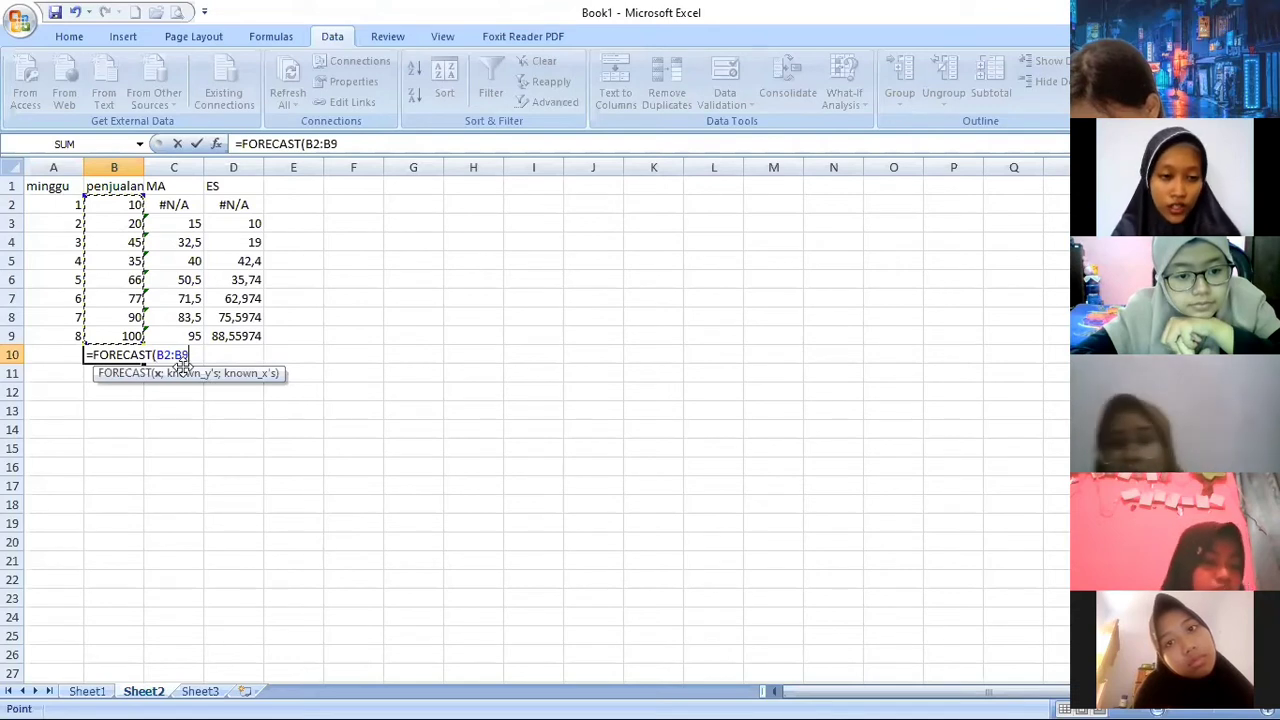
{"action": "key", "text": "BackSpace"}
{"action": "key", "text": "BackSpace"}
{"action": "key", "text": "BackSpace"}
{"action": "key", "text": "BackSpace"}
{"action": "key", "text": "BackSpace"}
{"action": "left_click", "coordinate": [54, 355]}
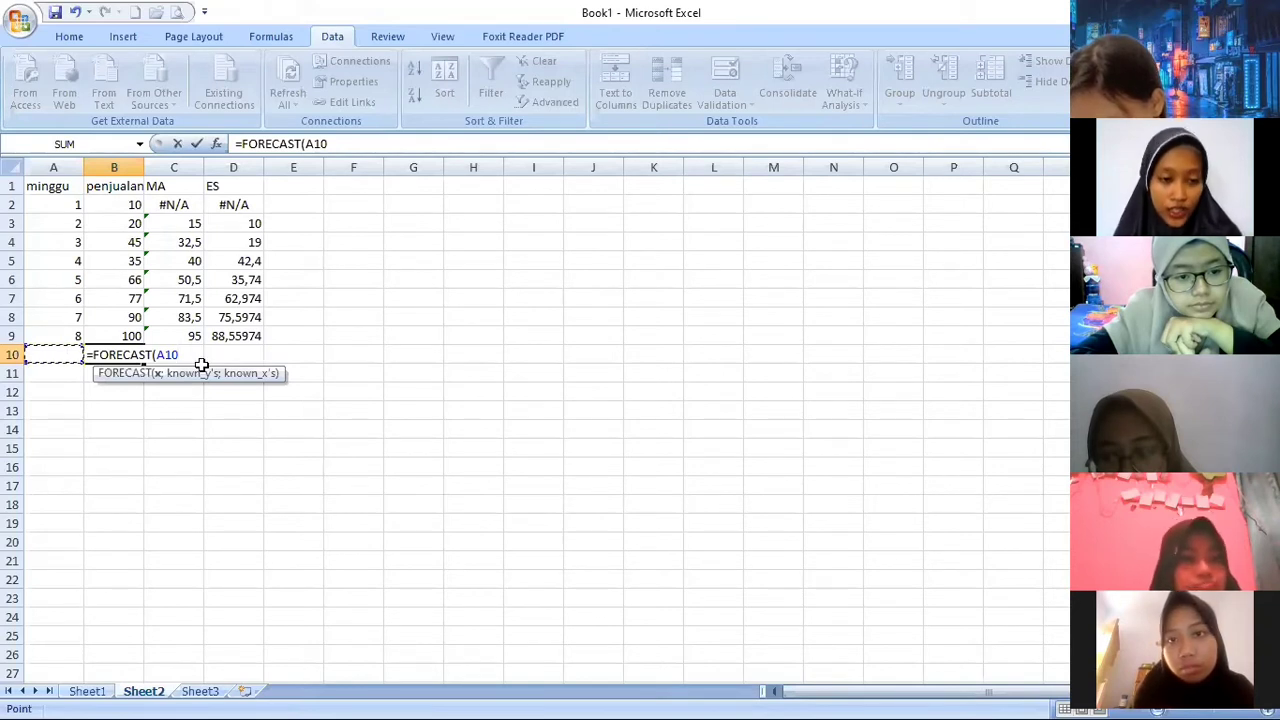
{"action": "type", "text": ","}
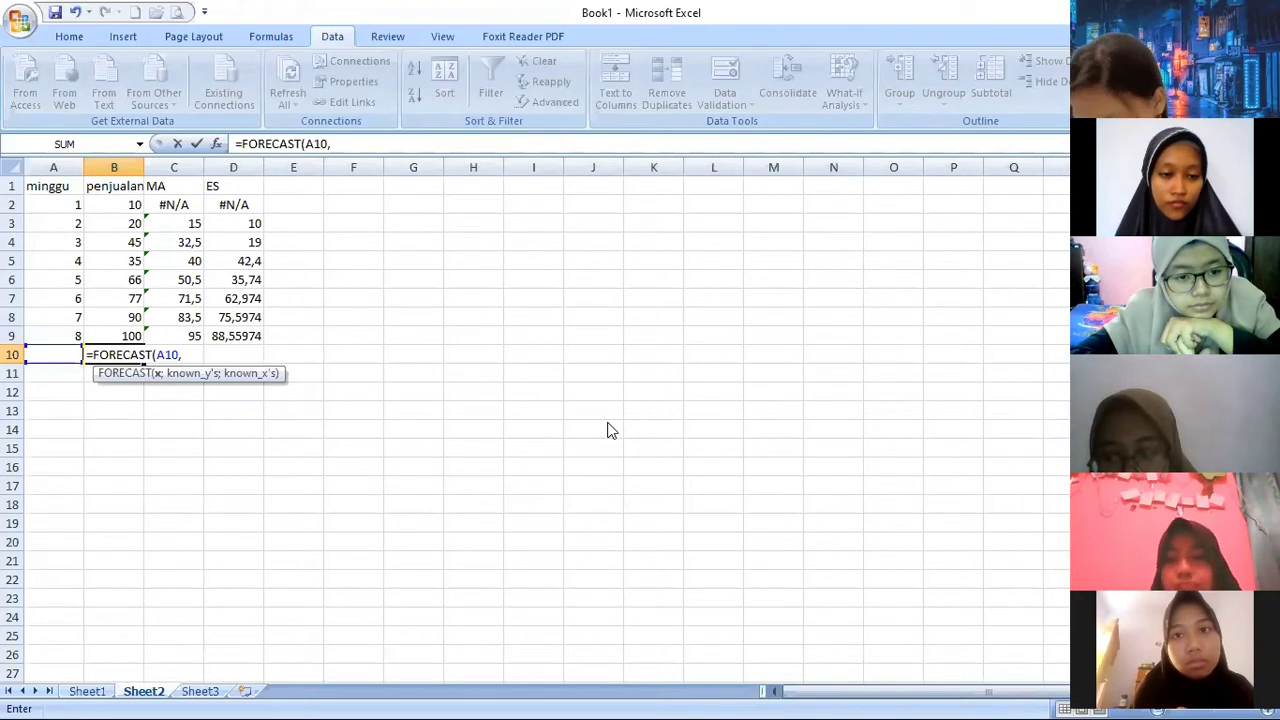
{"action": "key", "text": "Return"}
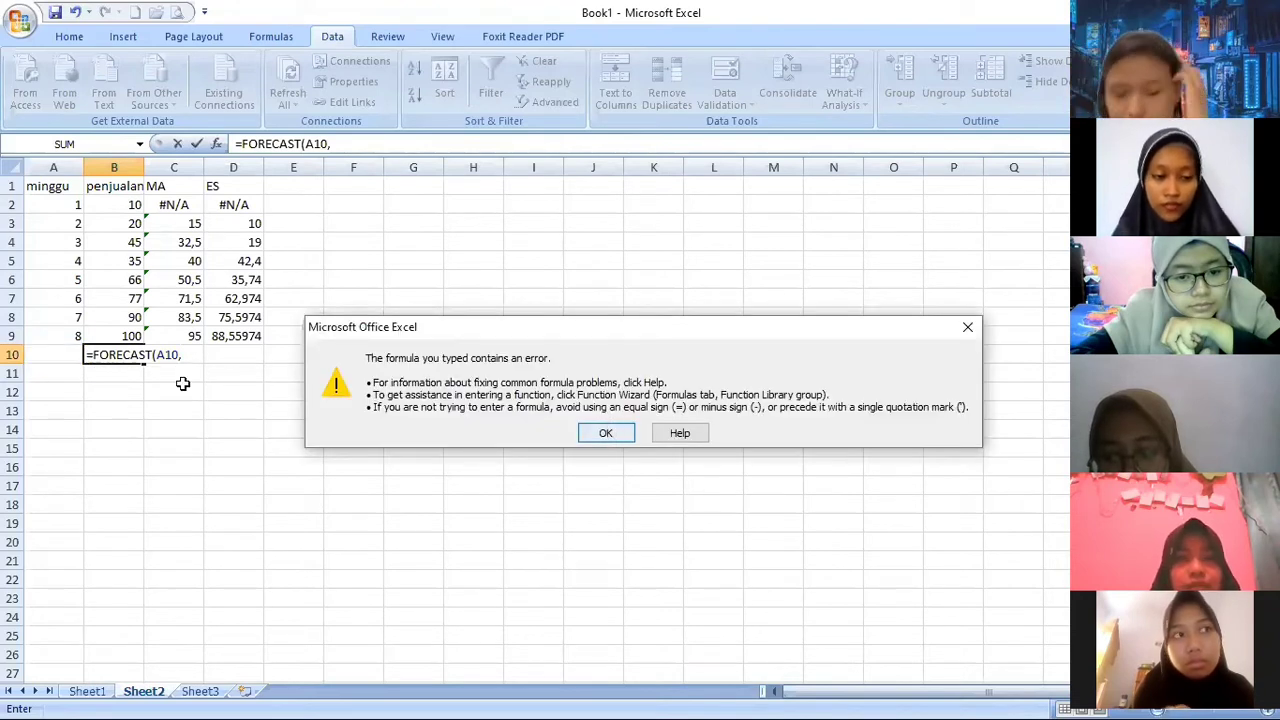
Discard the incomplete FORECAST formula in cell B10.
{"action": "key", "text": "Return"}
{"action": "key", "text": "BackSpace"}
{"action": "key", "text": "BackSpace"}
{"action": "key", "text": "BackSpace"}
{"action": "key", "text": "BackSpace"}
{"action": "key", "text": "BackSpace"}
{"action": "key", "text": "BackSpace"}
{"action": "key", "text": "BackSpace"}
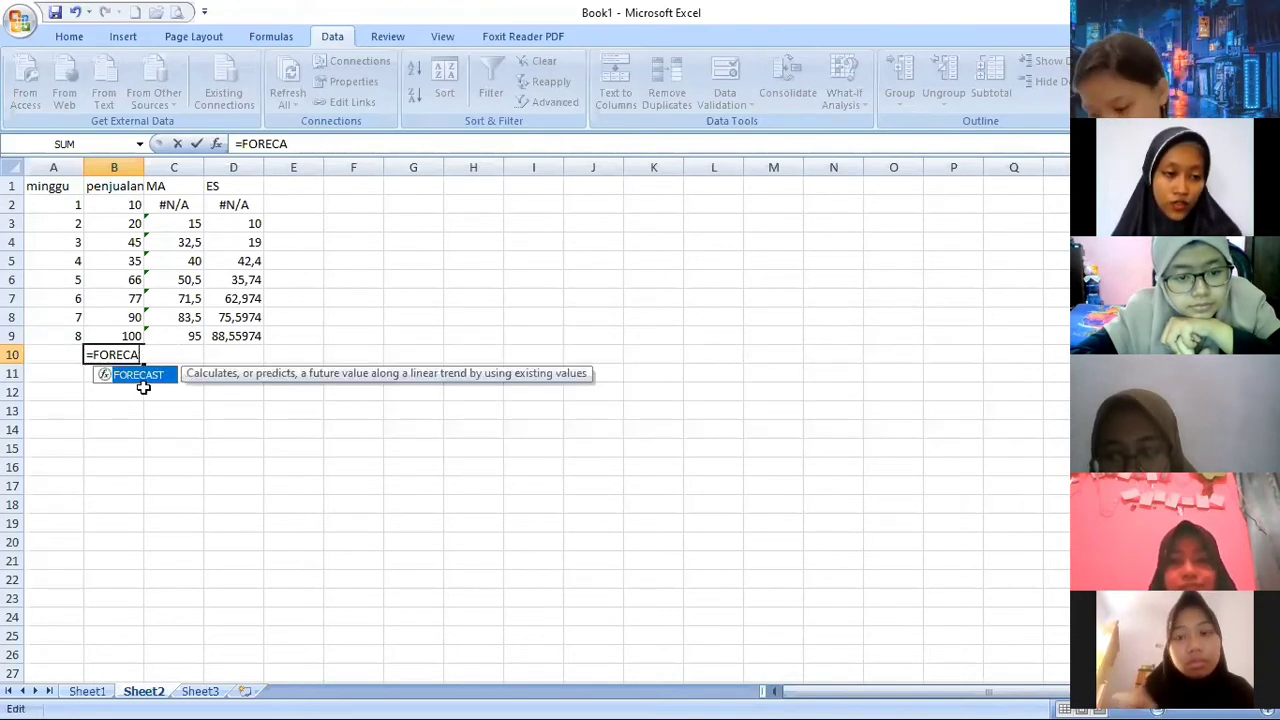
{"action": "key", "text": "Escape"}
Add week 9 in cell A10 and begin a FORECAST formula in cell B10.
{"action": "left_click", "coordinate": [66, 362]}
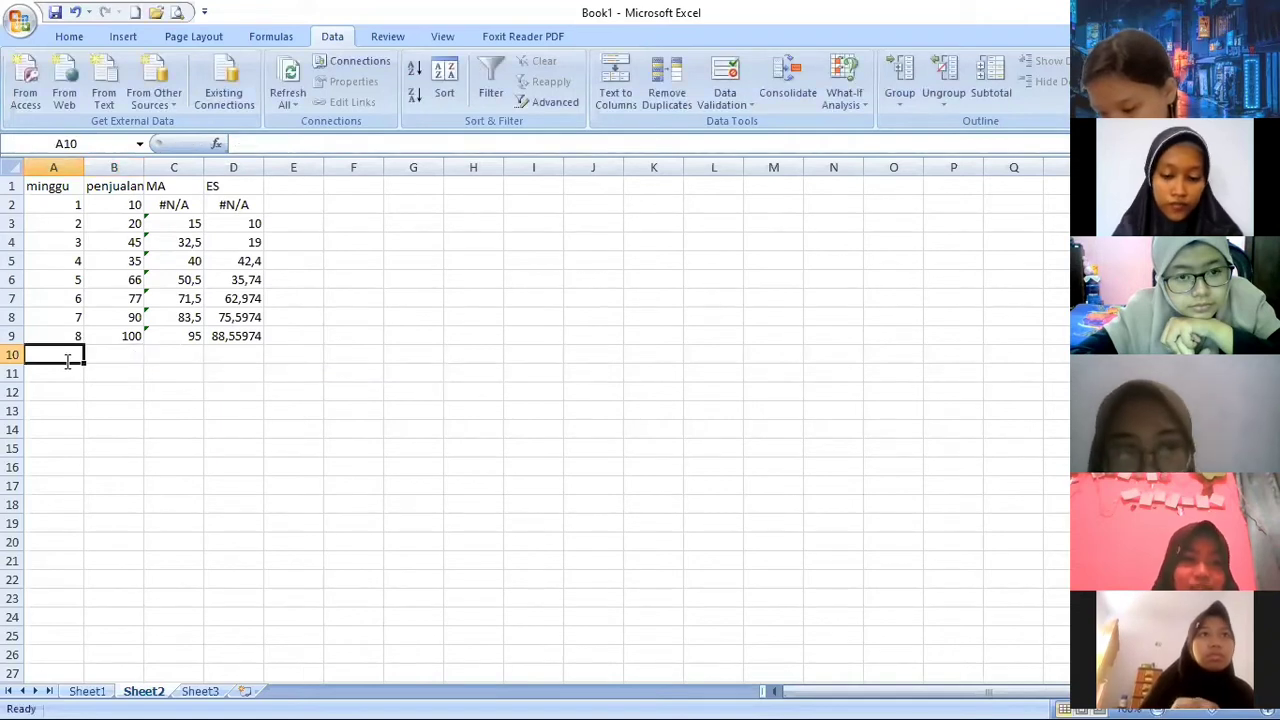
{"action": "type", "text": "9"}
{"action": "key", "text": "Tab"}
{"action": "type", "text": "="}
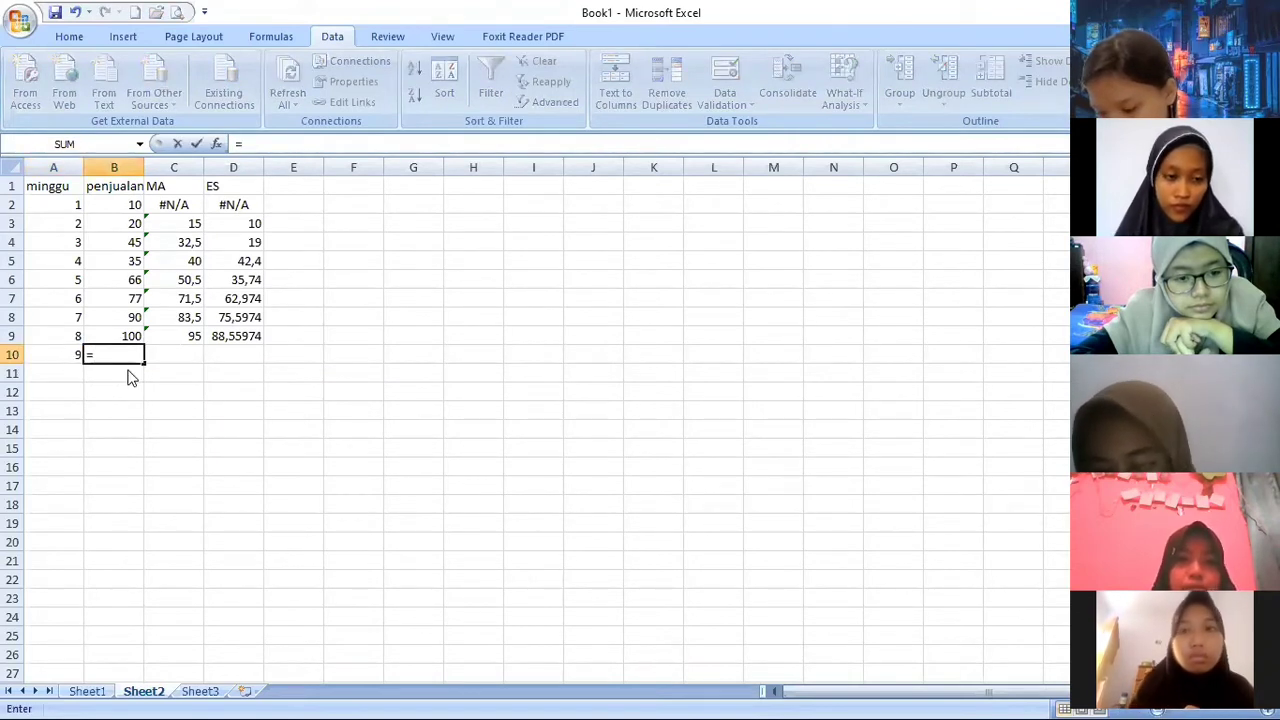
{"action": "type", "text": "for"}
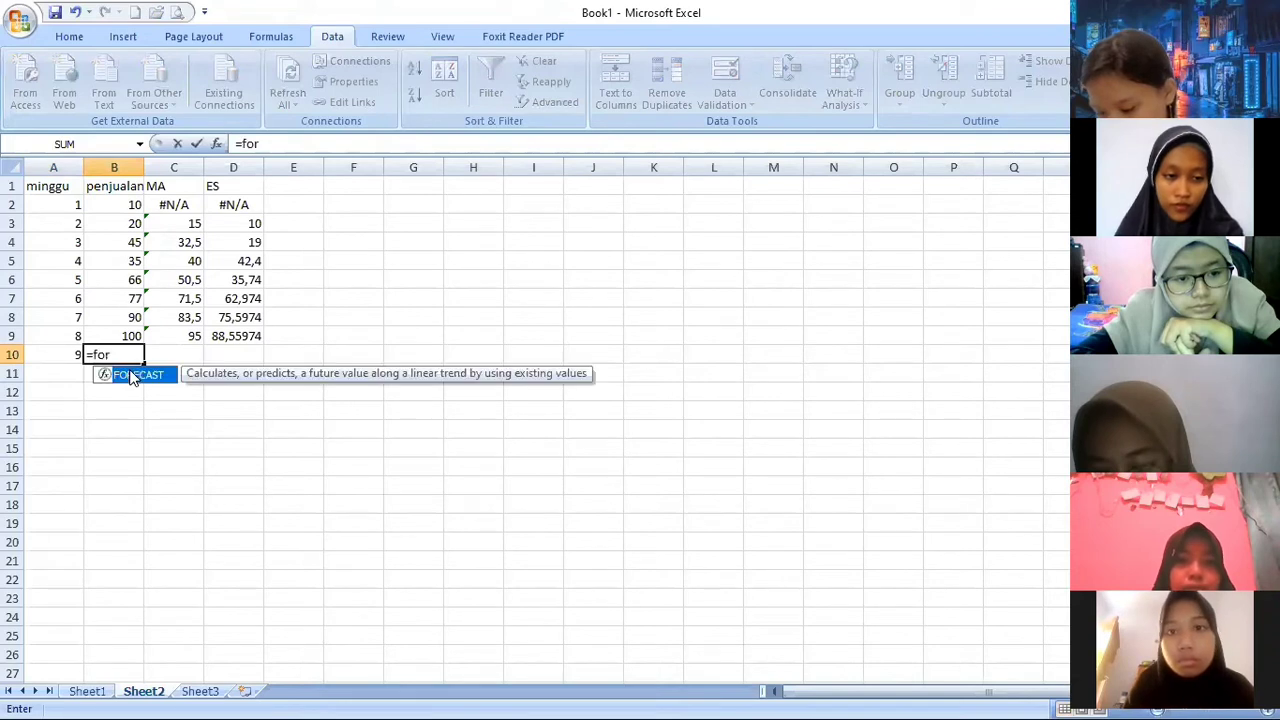
{"action": "key", "text": "Tab"}
Try cell A10 with a comma separator as the first FORECAST argument, and clear that argument from the formula.
{"action": "left_click", "coordinate": [63, 204]}
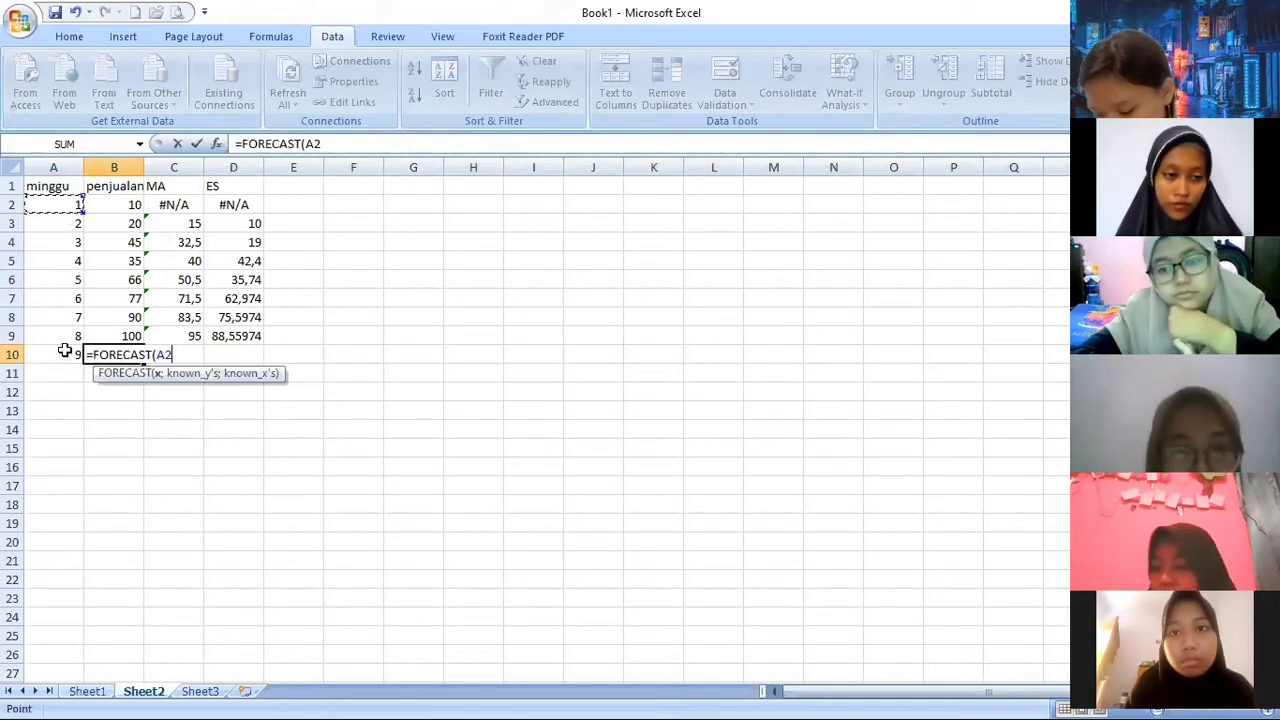
{"action": "left_click", "coordinate": [63, 352]}
{"action": "type", "text": ","}
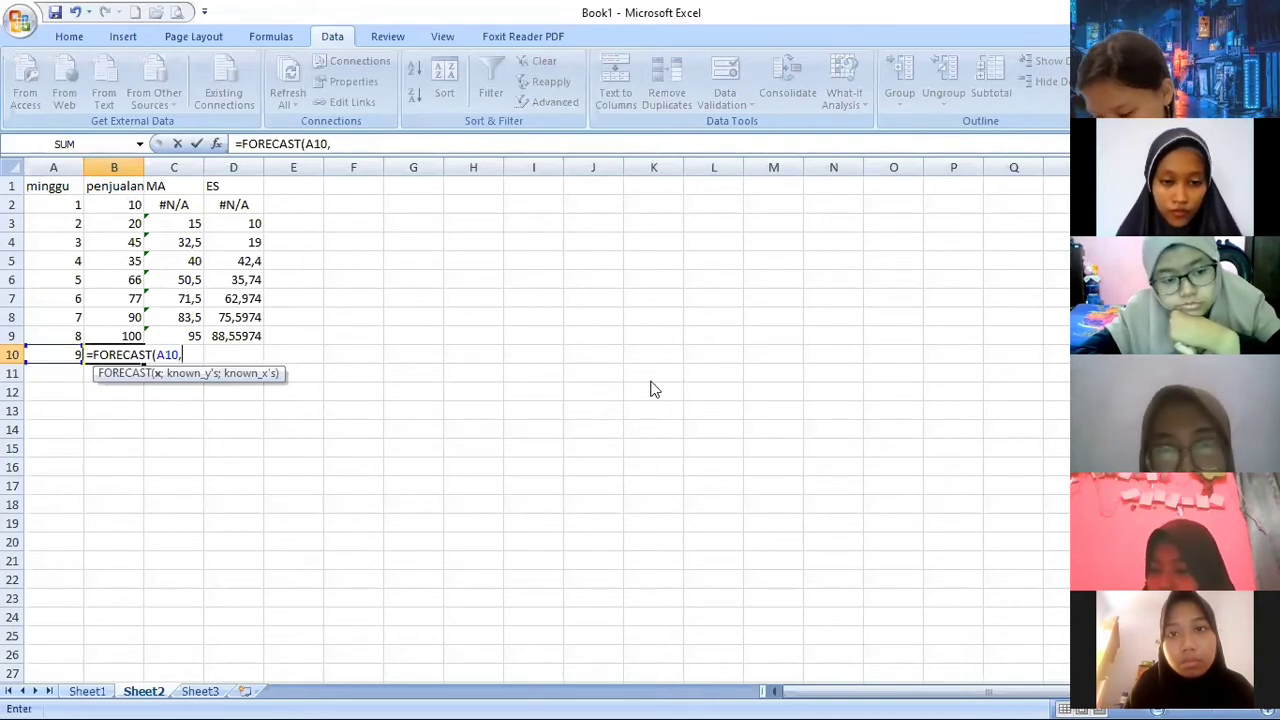
{"action": "key", "text": "Return"}
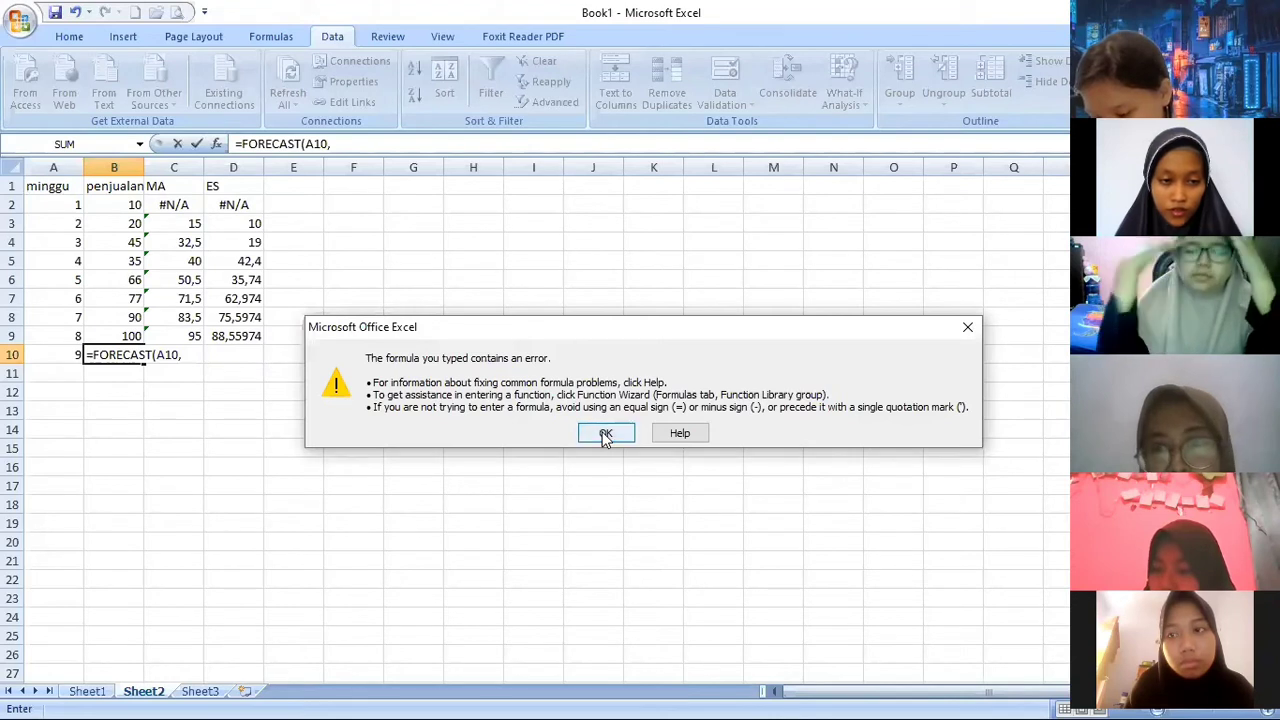
{"action": "key", "text": "Return"}
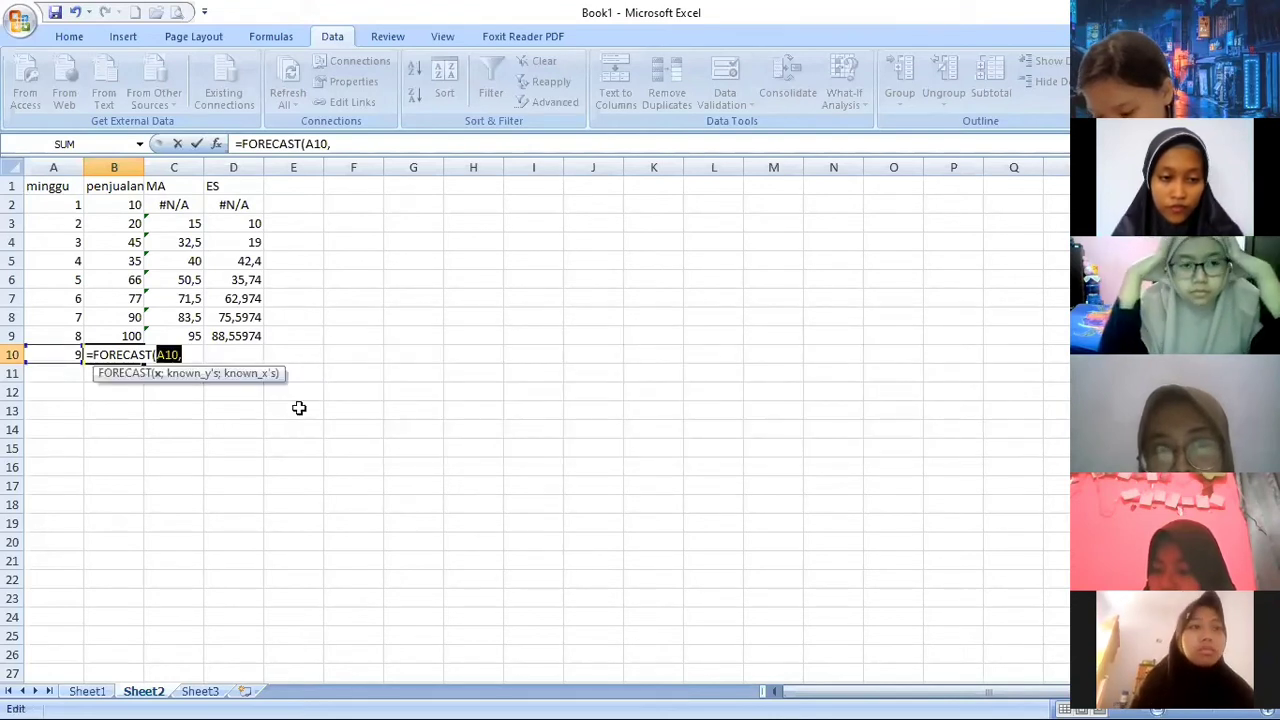
{"action": "key", "text": "BackSpace"}
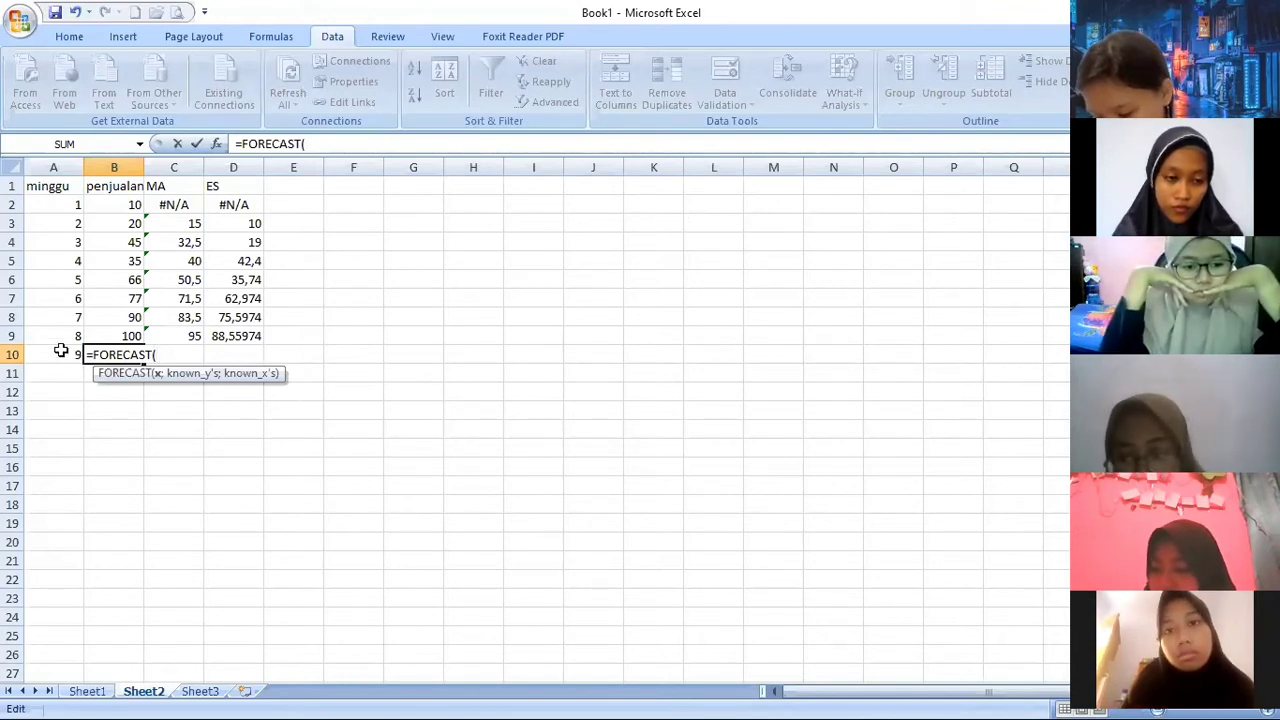
Complete the week 9 sales forecast in B10 as =FORECAST(9;B2:B9;A2:A9), using semicolon separators.
{"action": "type", "text": "9"}
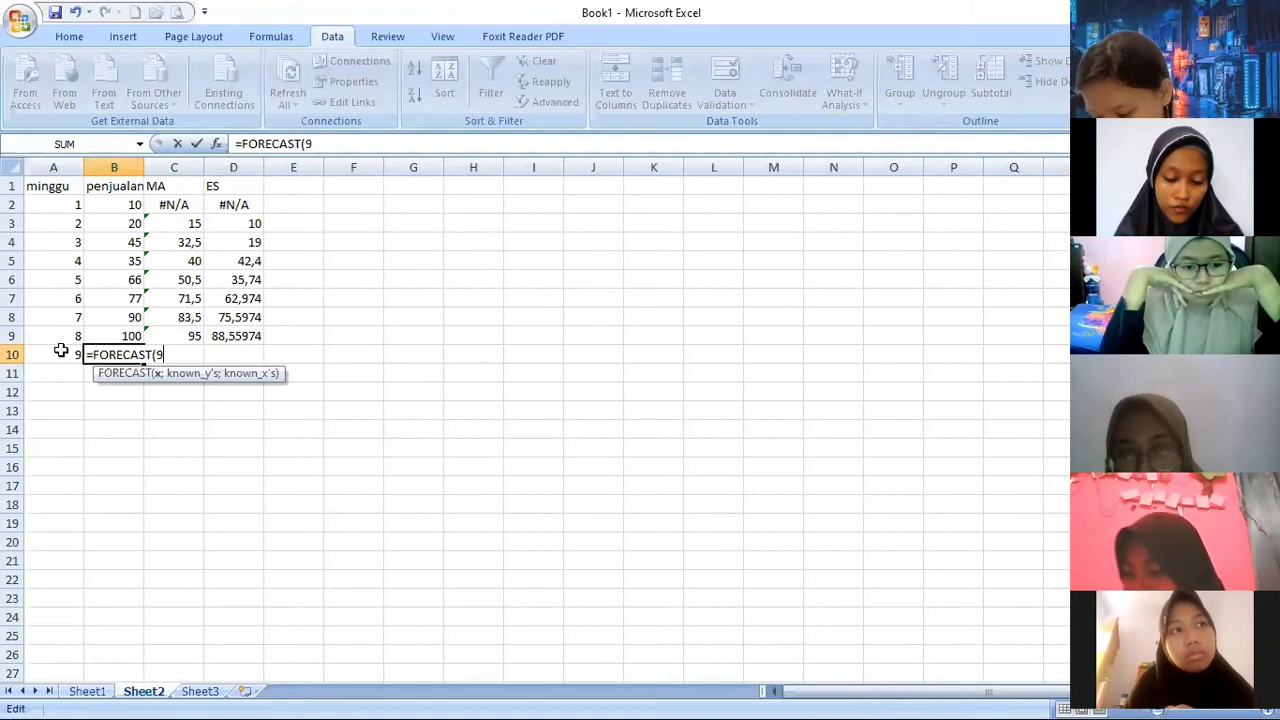
{"action": "type", "text": ";"}
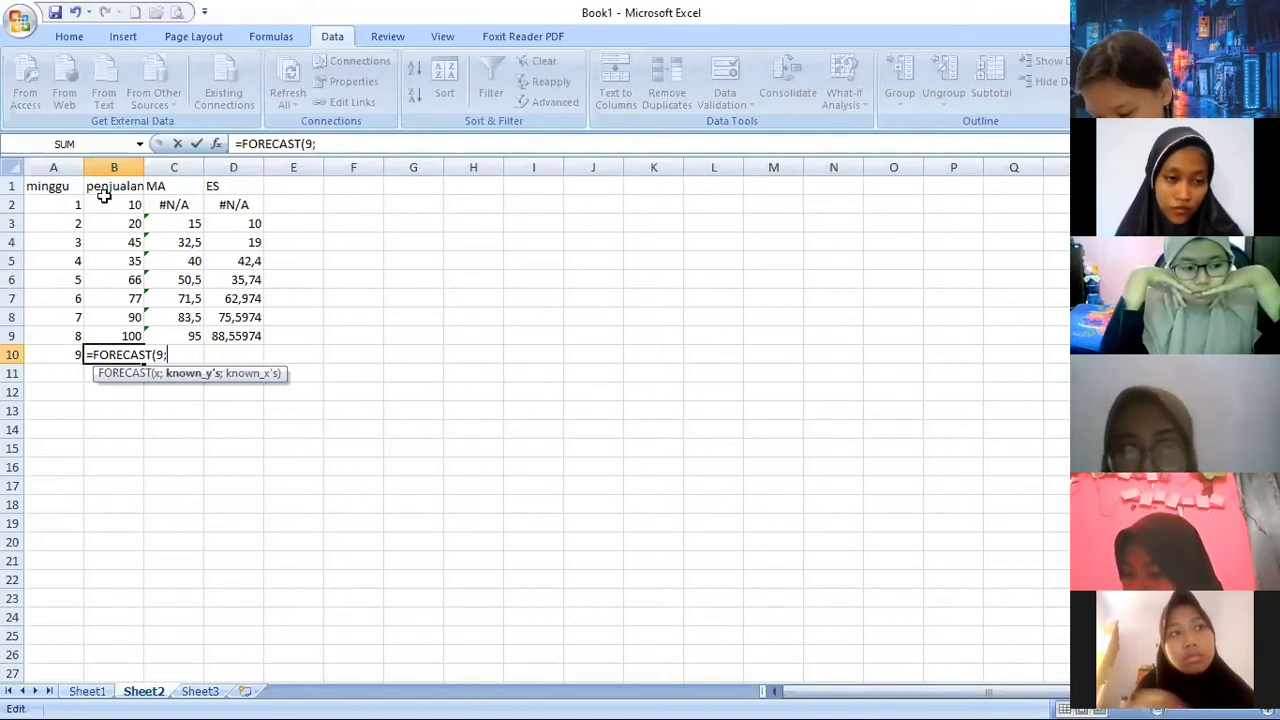
{"action": "left_click", "coordinate": [106, 204]}
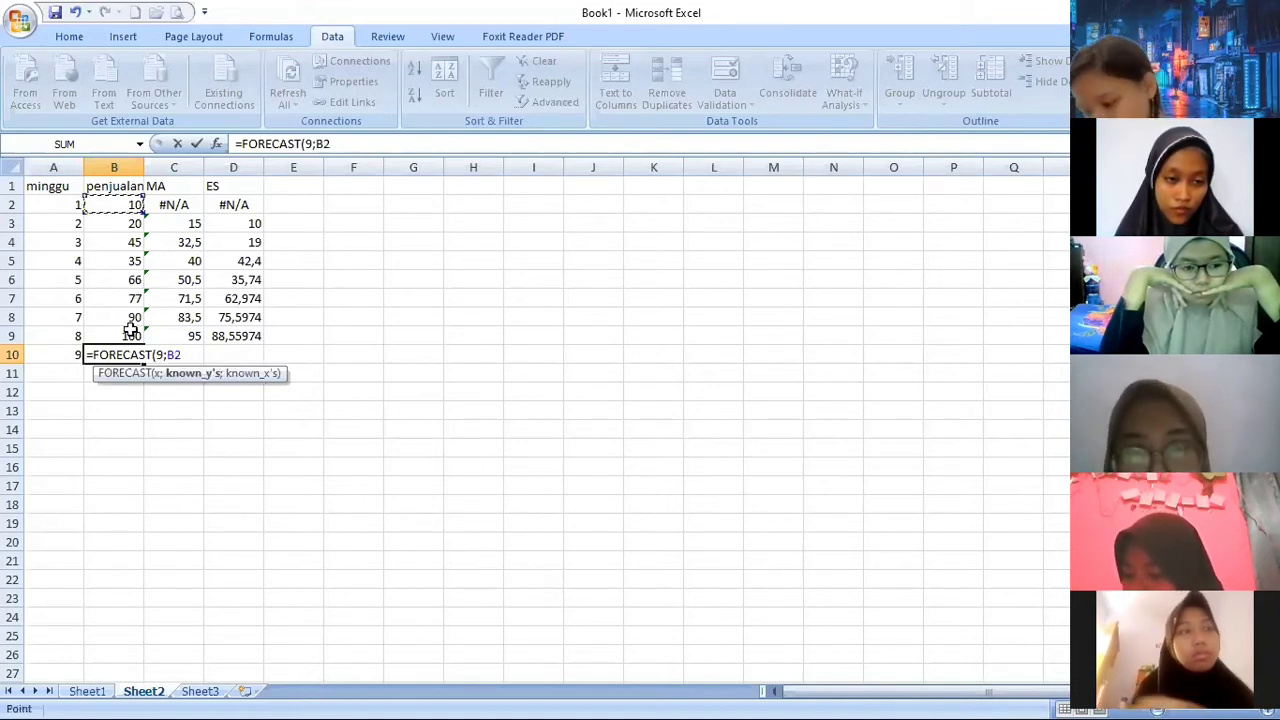
{"action": "left_click_drag", "start_coordinate": [131, 330], "coordinate": [131, 330]}
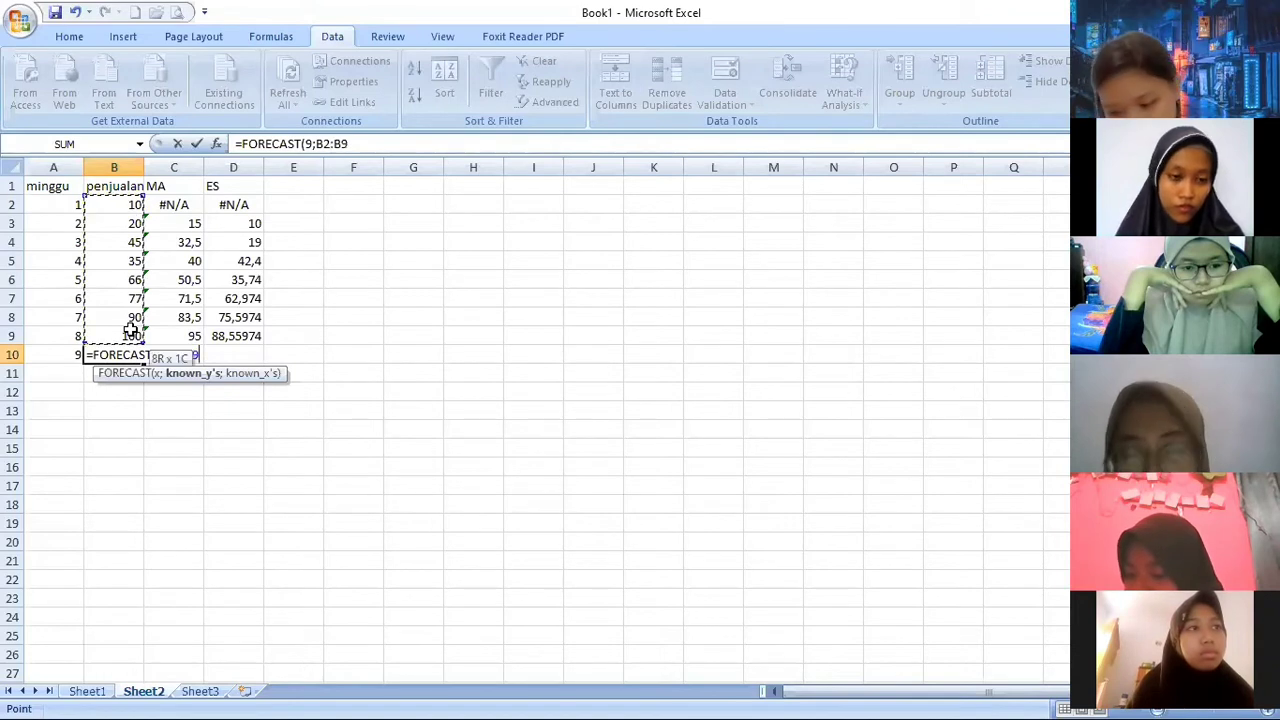
{"action": "type", "text": ";"}
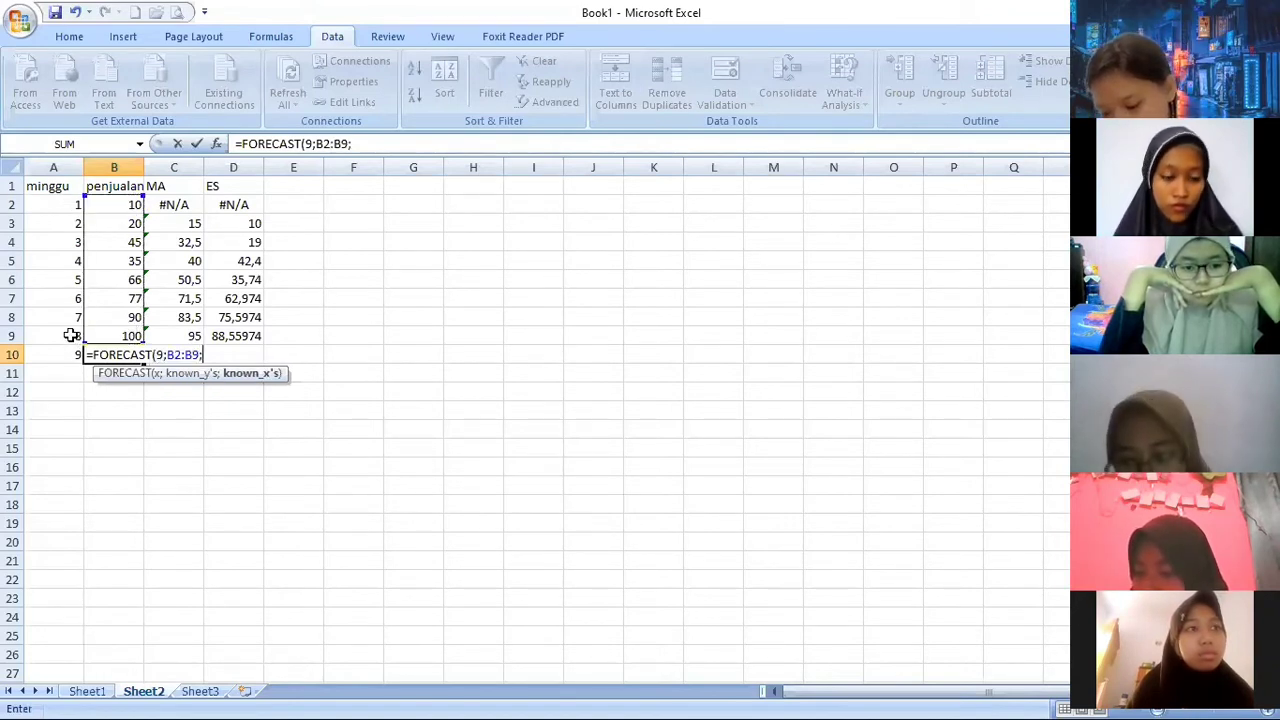
{"action": "left_click_drag", "start_coordinate": [71, 204], "coordinate": [71, 335]}
{"action": "key", "text": "Return"}
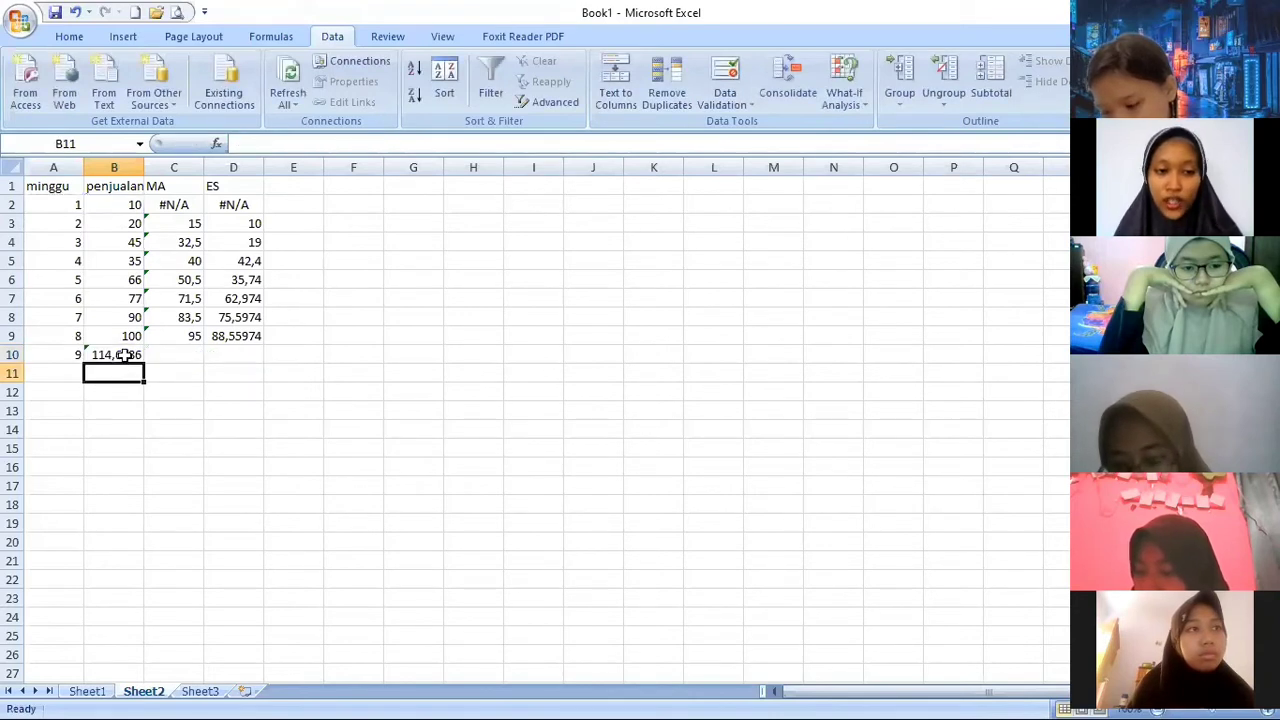
{"action": "left_click", "coordinate": [122, 355]}
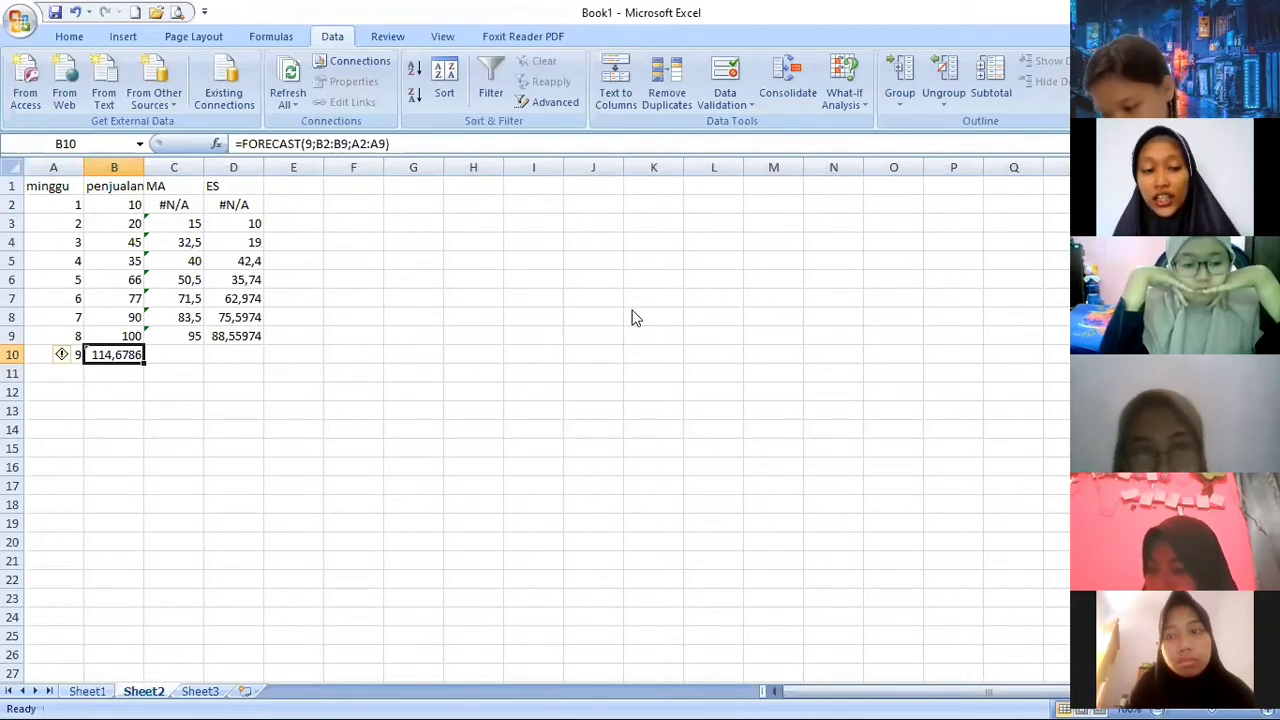
Insert an empty 2-D line chart with markers, starting from the blank cell G1.
{"action": "left_click", "coordinate": [422, 189]}
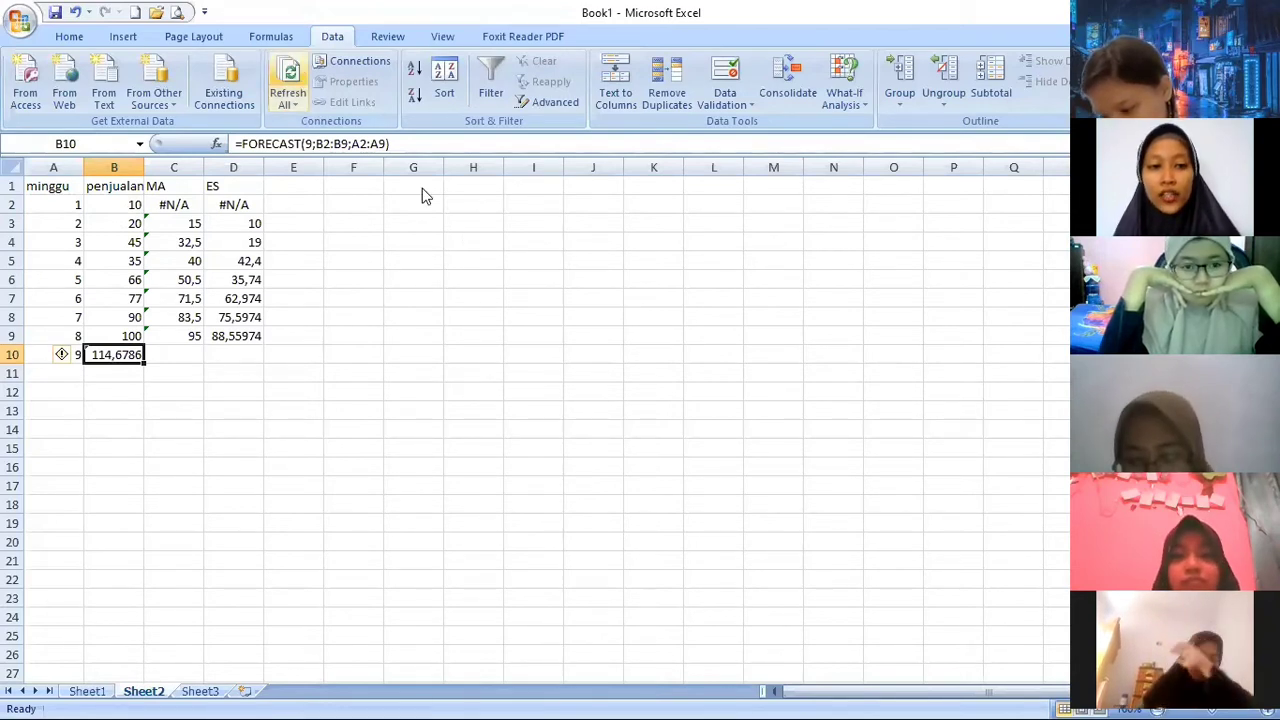
{"action": "left_click", "coordinate": [120, 37]}
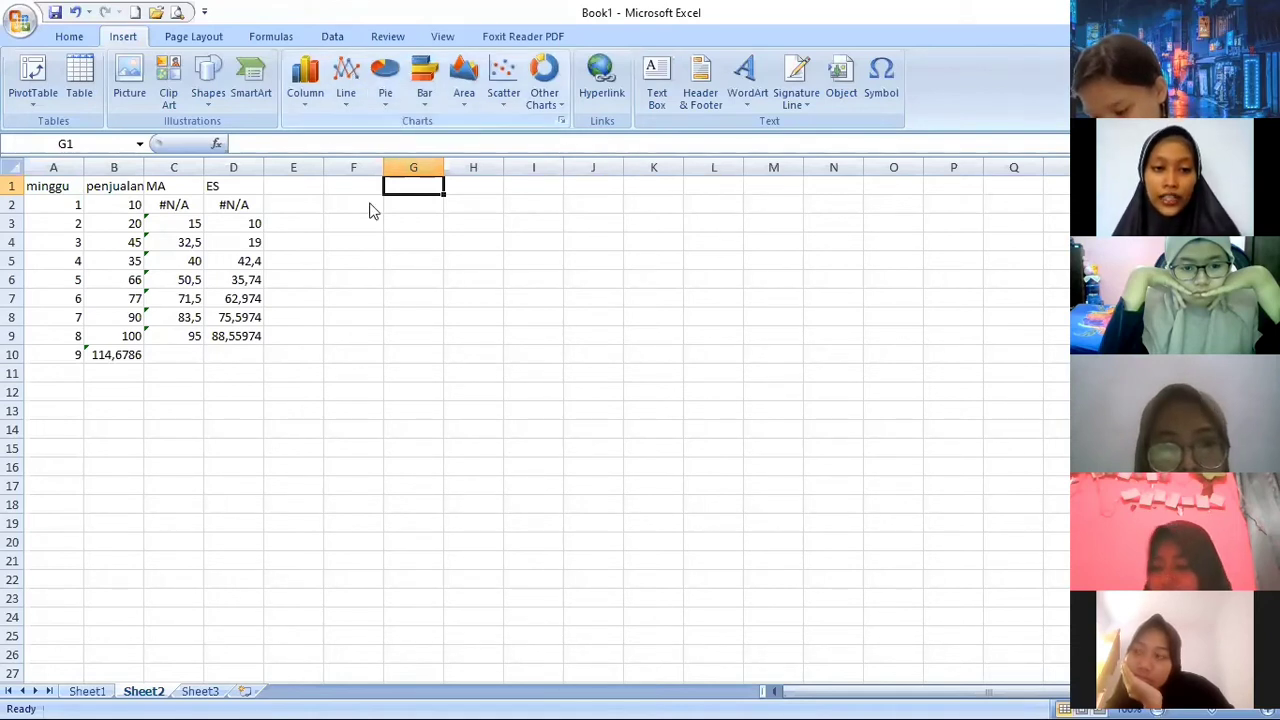
{"action": "left_click", "coordinate": [345, 80]}
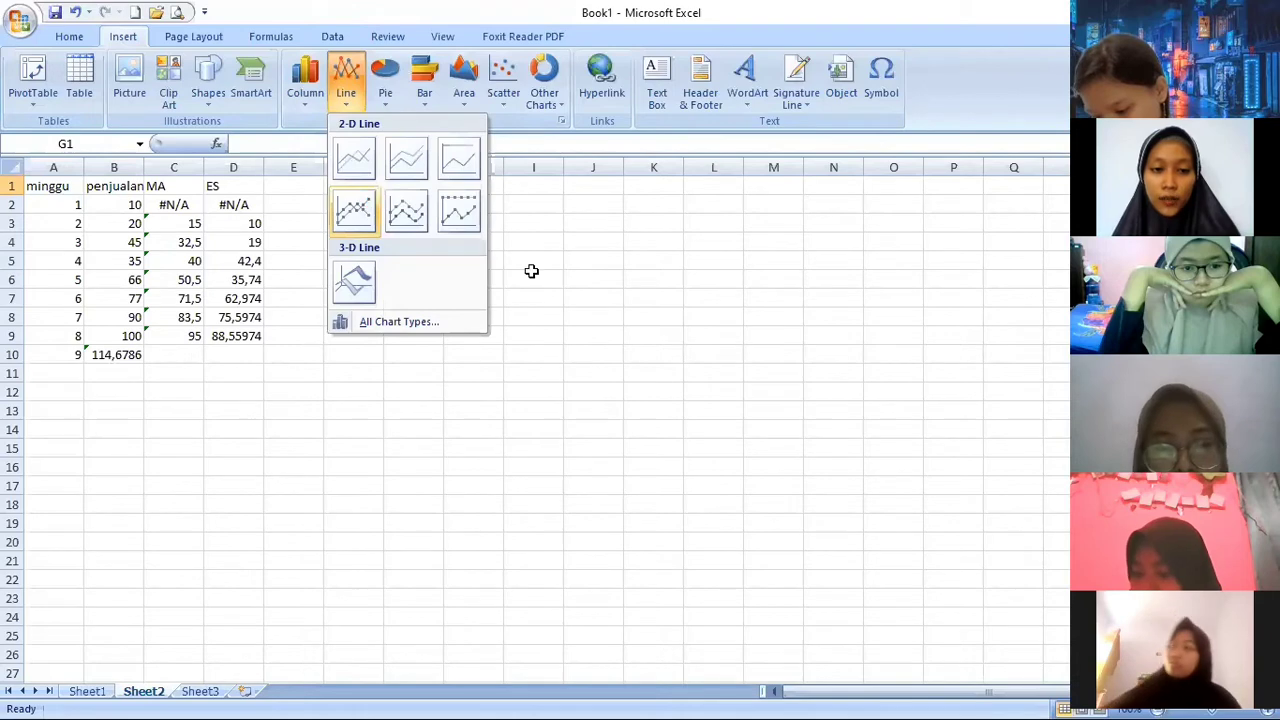
{"action": "left_click", "coordinate": [462, 162]}
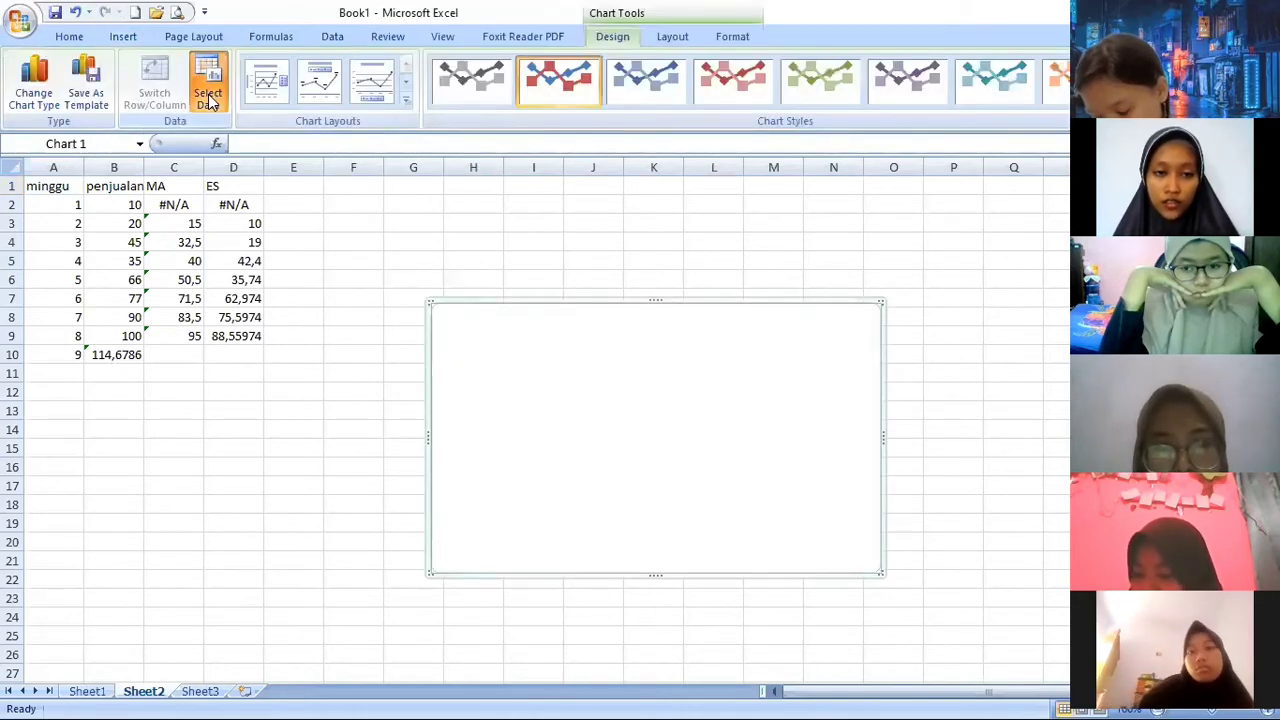
Set the line chart's data range to =Sheet2!$A$1:$B$9, including the minggu and penjualan headers.
{"action": "left_click", "coordinate": [89, 210]}
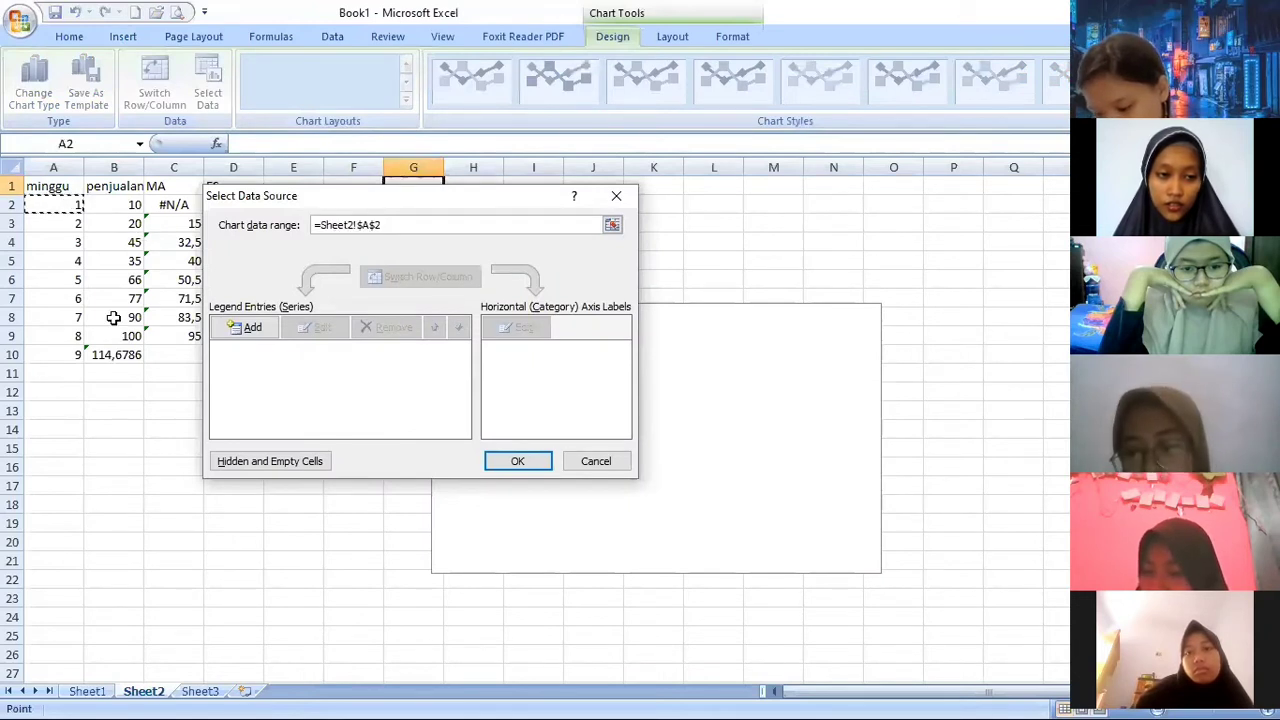
{"action": "left_click", "coordinate": [71, 187]}
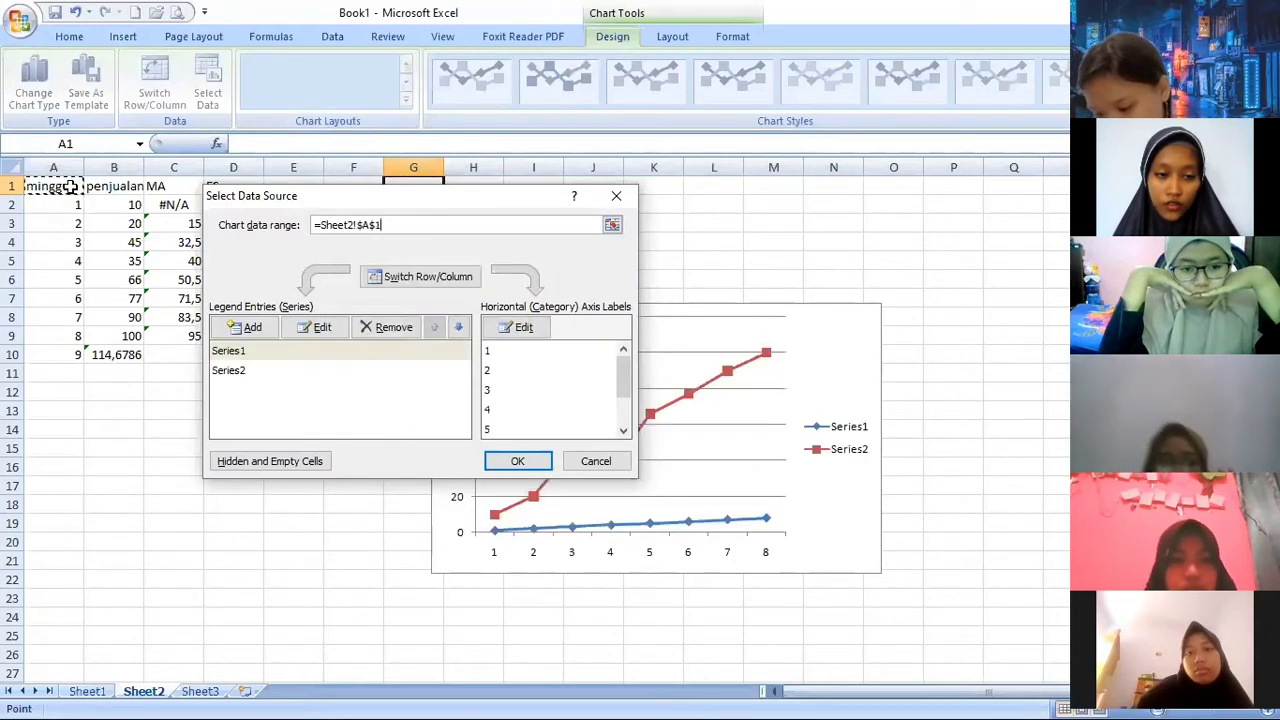
{"action": "left_click", "coordinate": [131, 337], "text": "shift"}
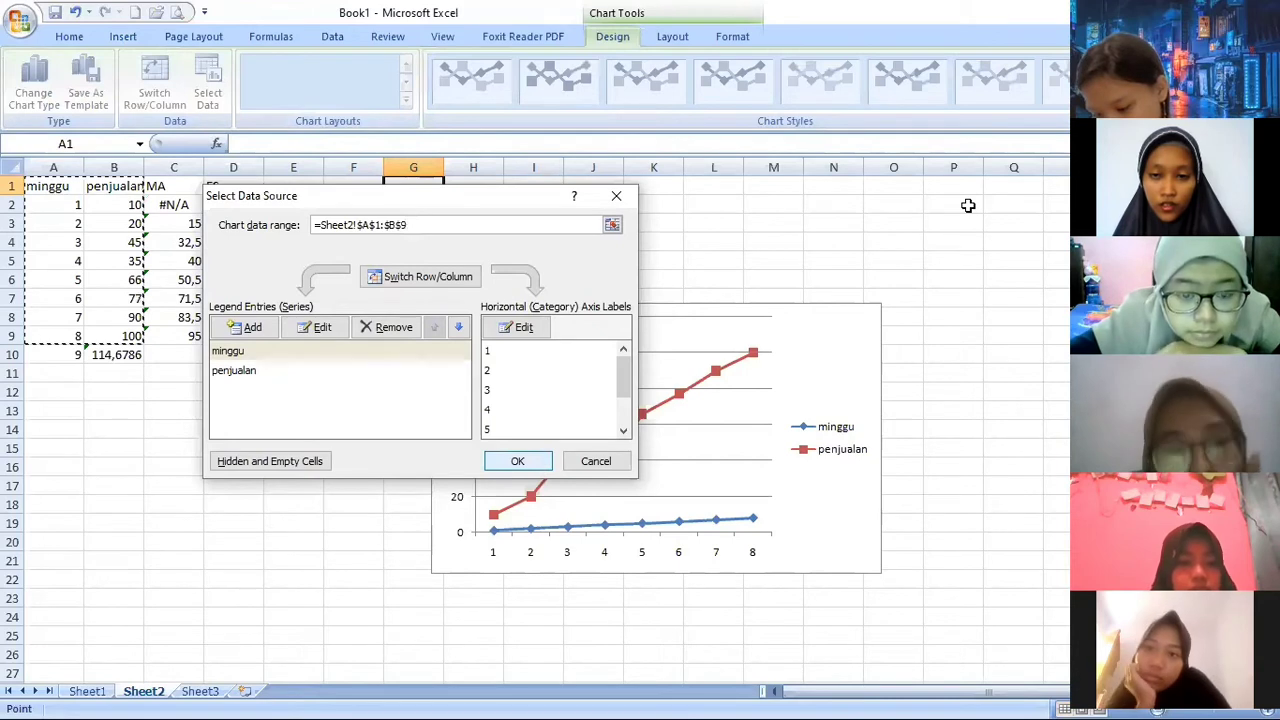
{"action": "key", "text": "Return"}
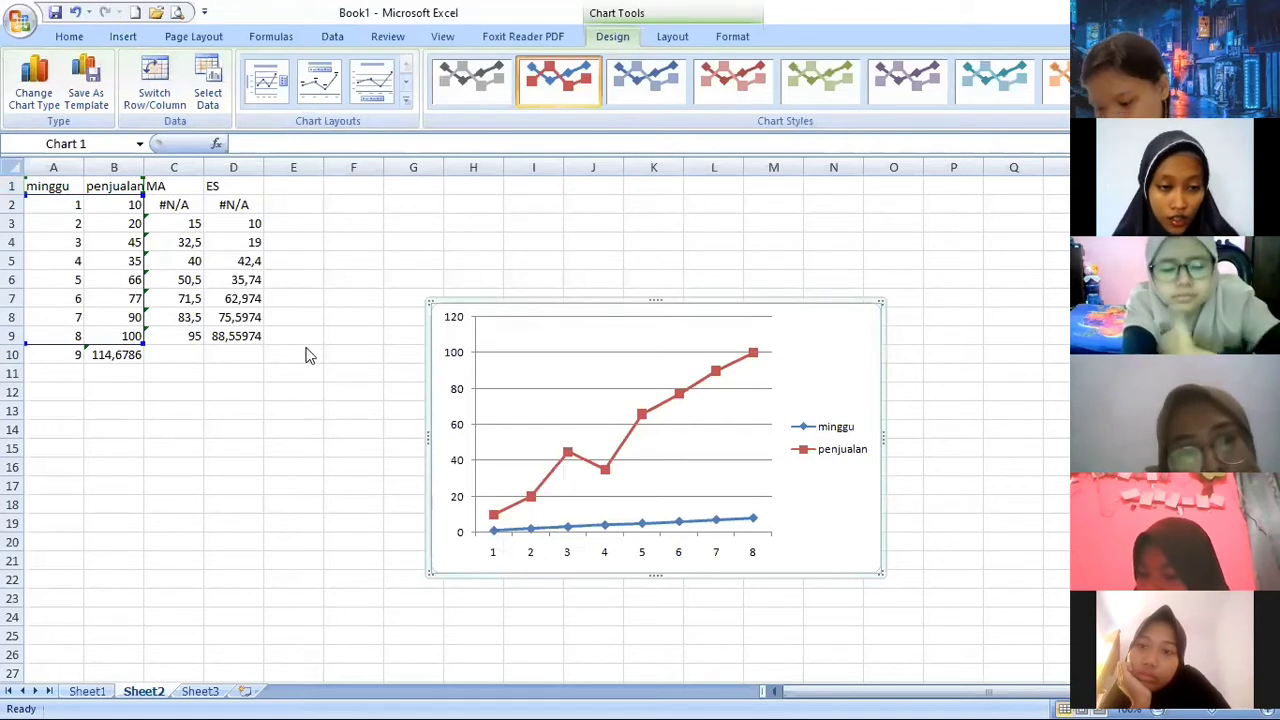
Remove the minggu series from the line chart's data source, keeping only the penjualan series.
{"action": "left_click", "coordinate": [208, 82]}
{"action": "left_click", "coordinate": [366, 332]}
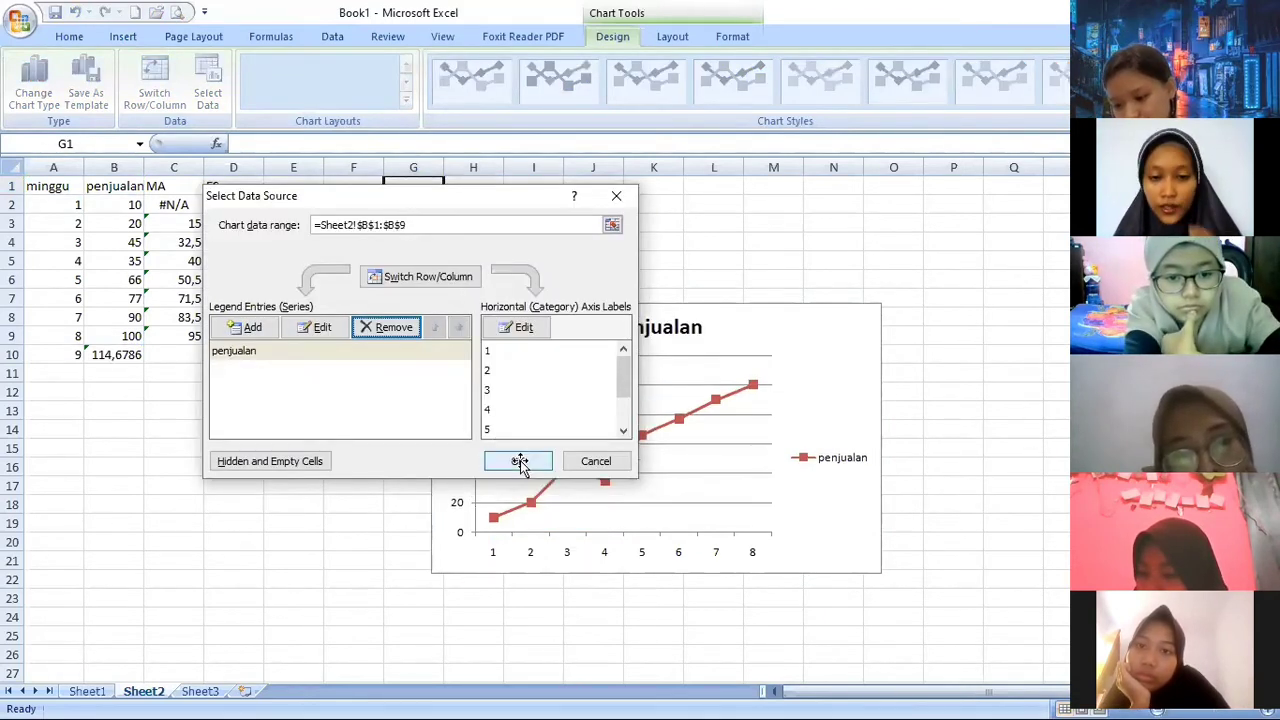
{"action": "key", "text": "Return"}
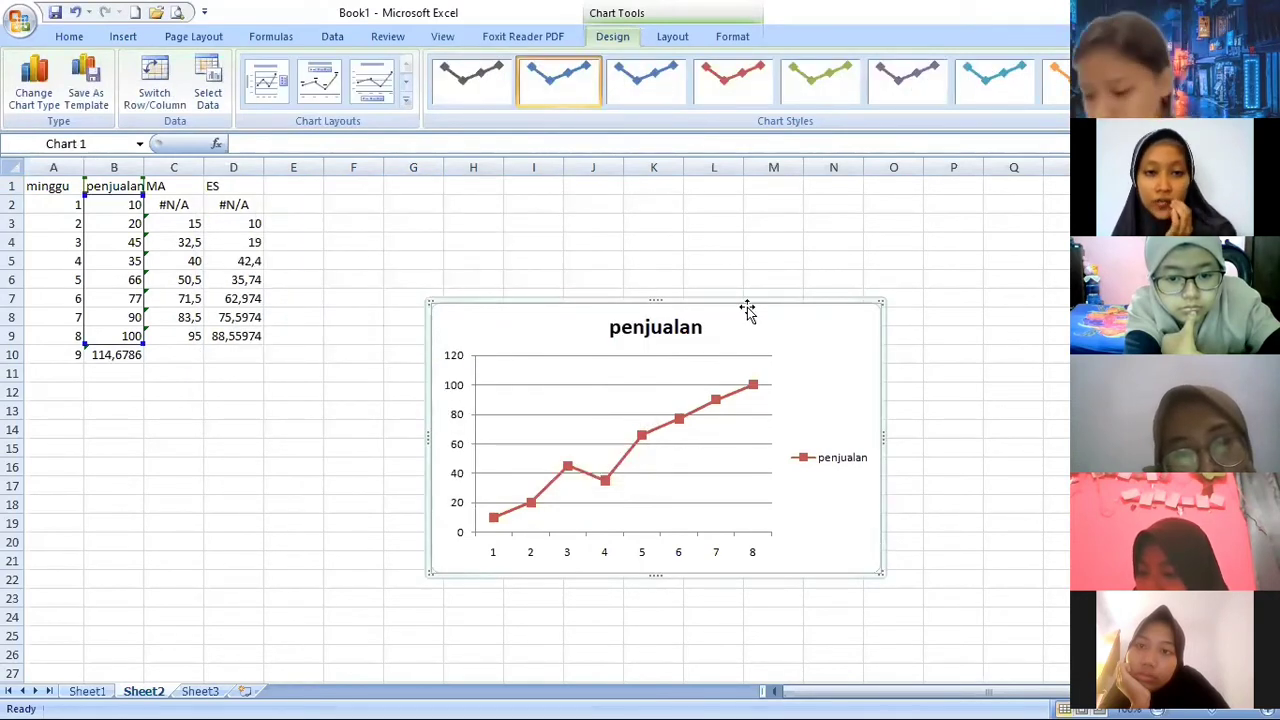
Add a linear trendline to the penjualan series through the full trendline options, and move the options dialog clear of the chart.
{"action": "left_click", "coordinate": [730, 37]}
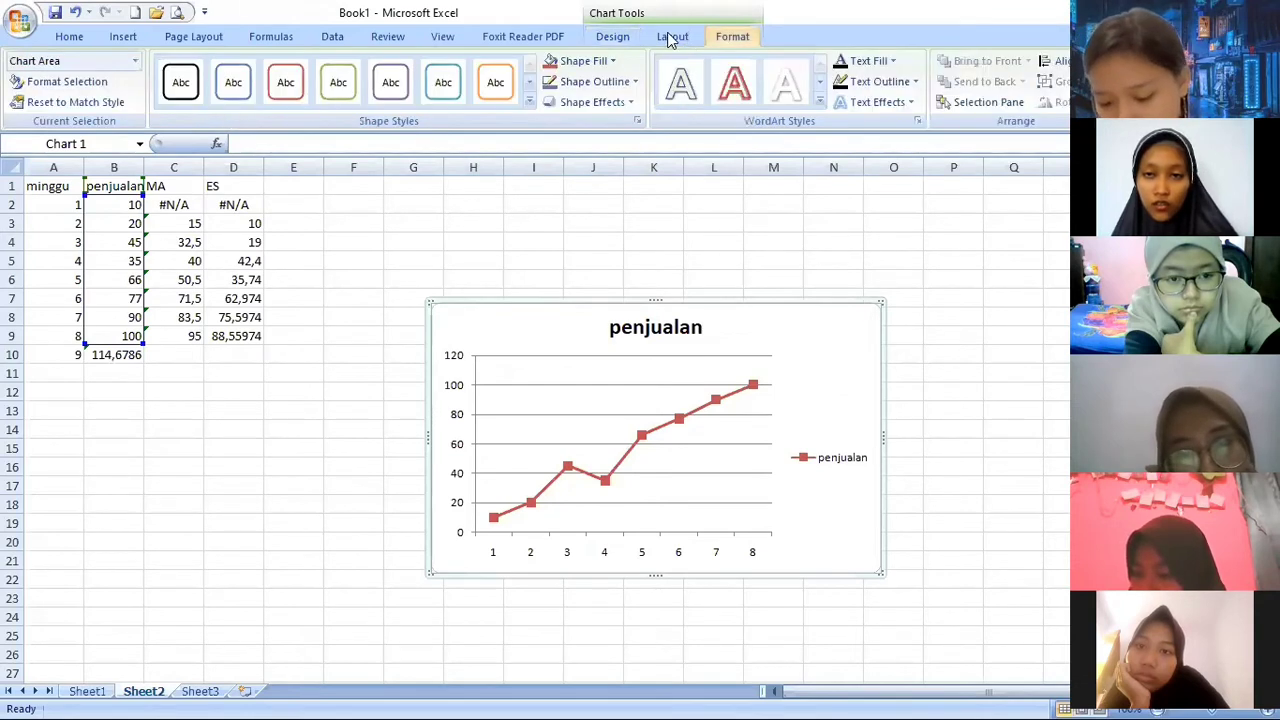
{"action": "left_click", "coordinate": [670, 37]}
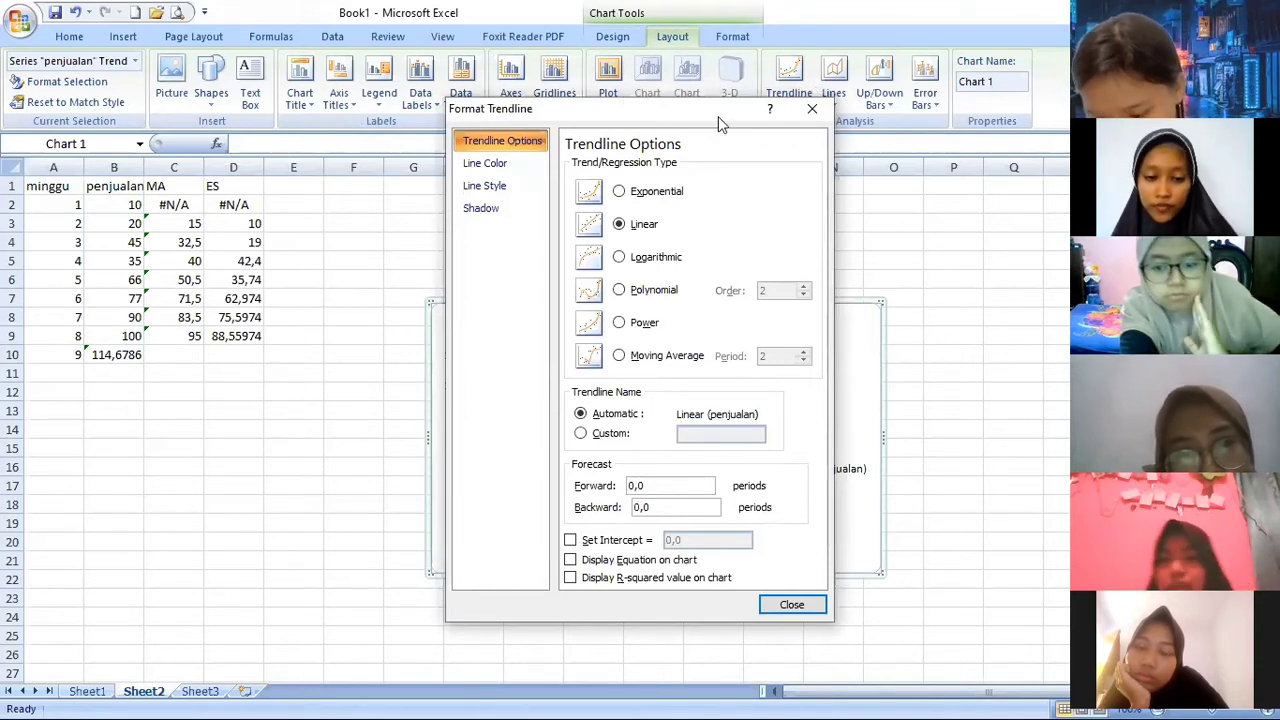
{"action": "left_click_drag", "start_coordinate": [600, 108], "coordinate": [170, 150]}
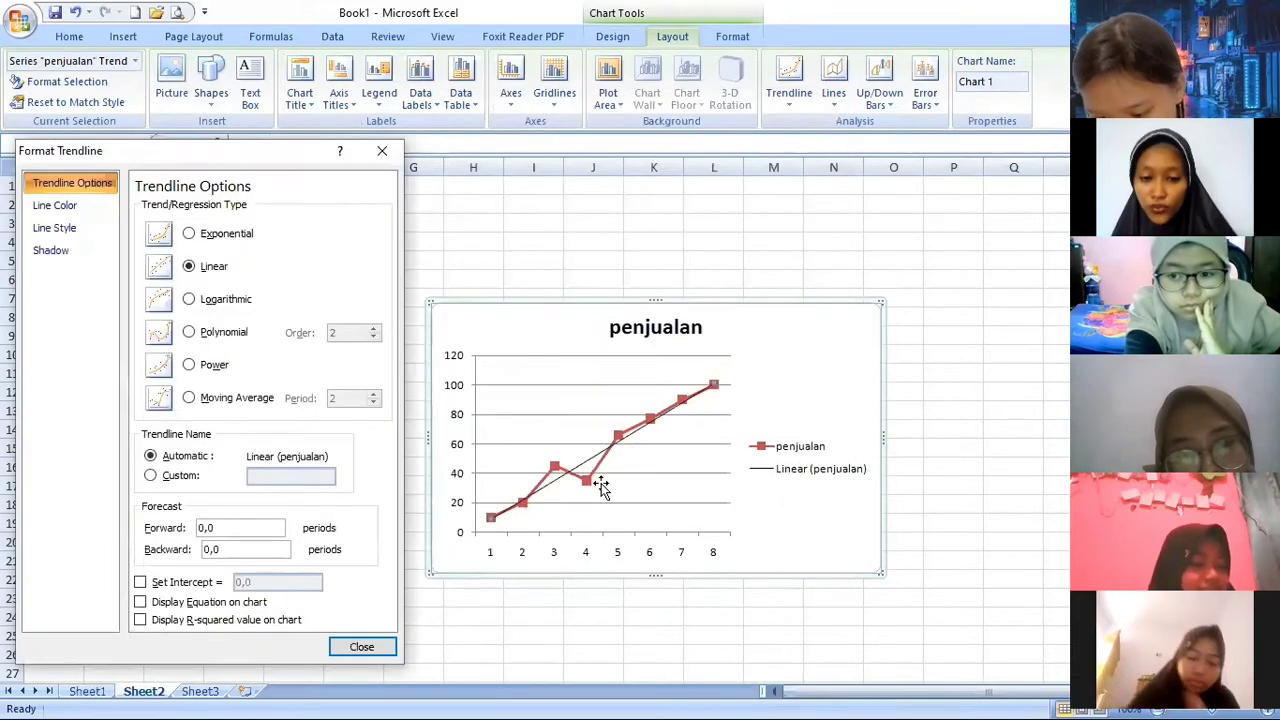
{"action": "mouse_move", "coordinate": [590, 488]}
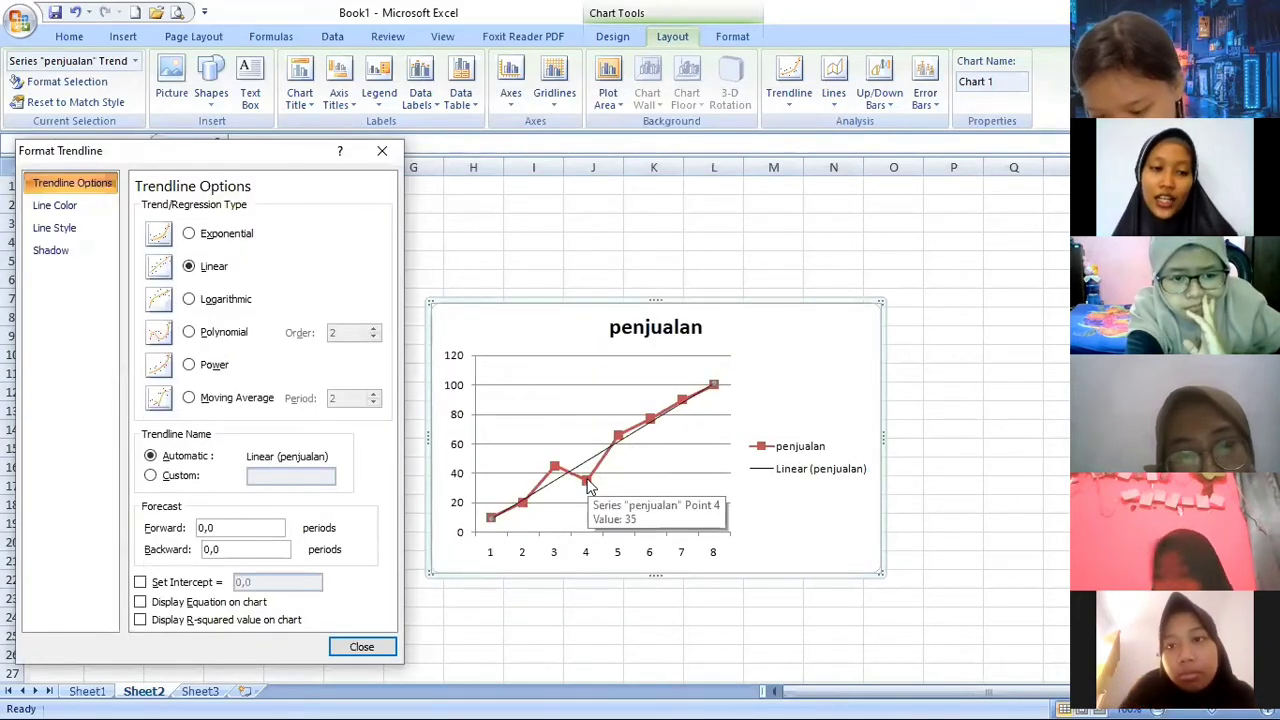
Try the Exponential and Logarithmic types on the penjualan trendline, and set it back to Linear.
{"action": "left_click", "coordinate": [229, 236]}
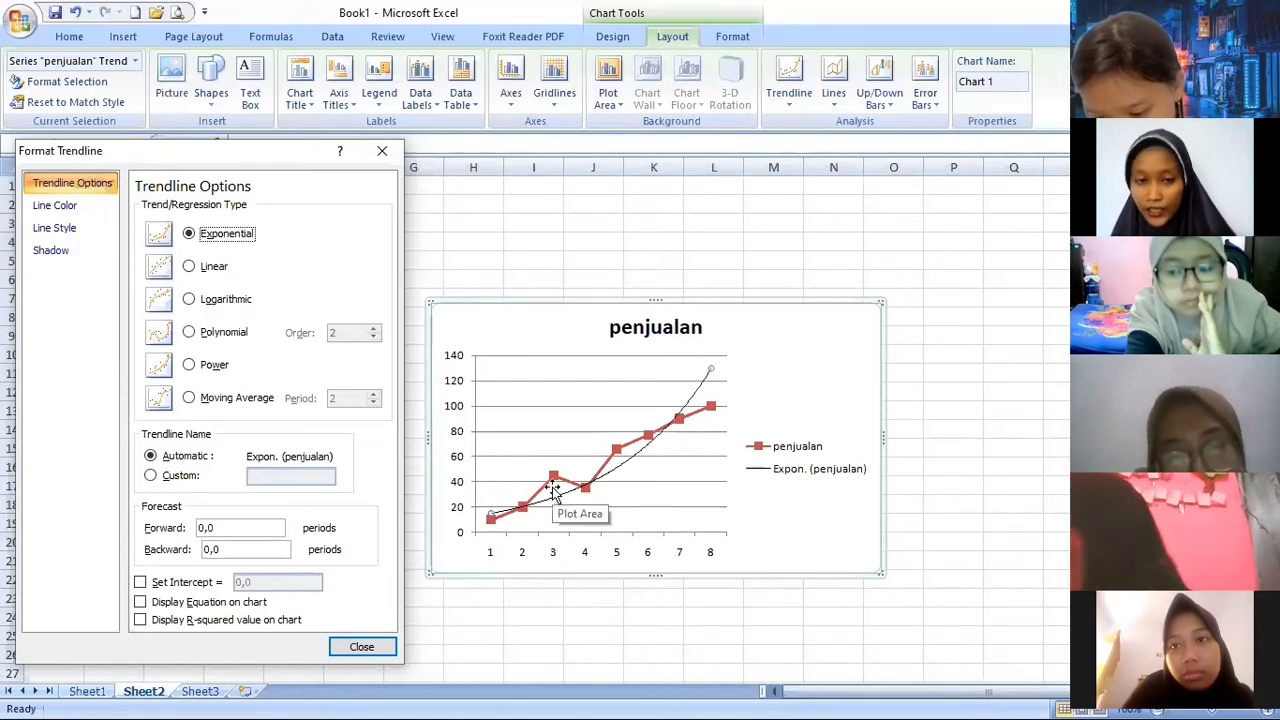
{"action": "left_click", "coordinate": [208, 303]}
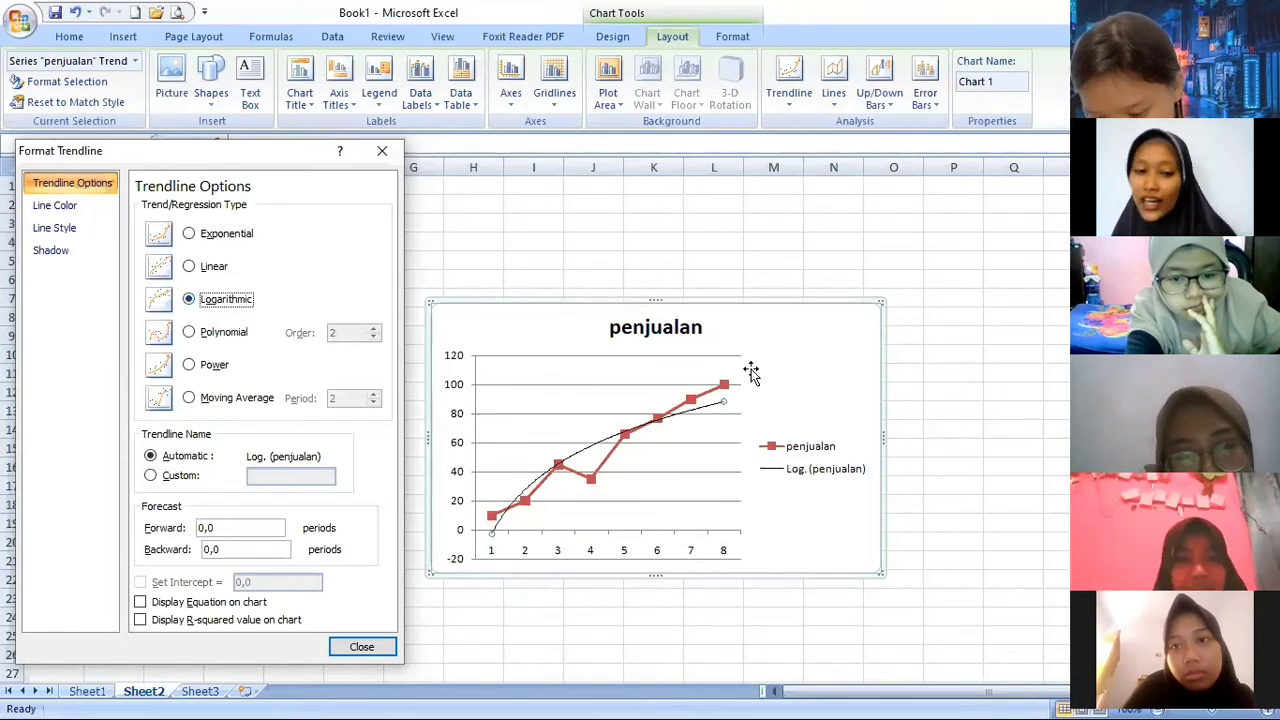
{"action": "left_click", "coordinate": [190, 268]}
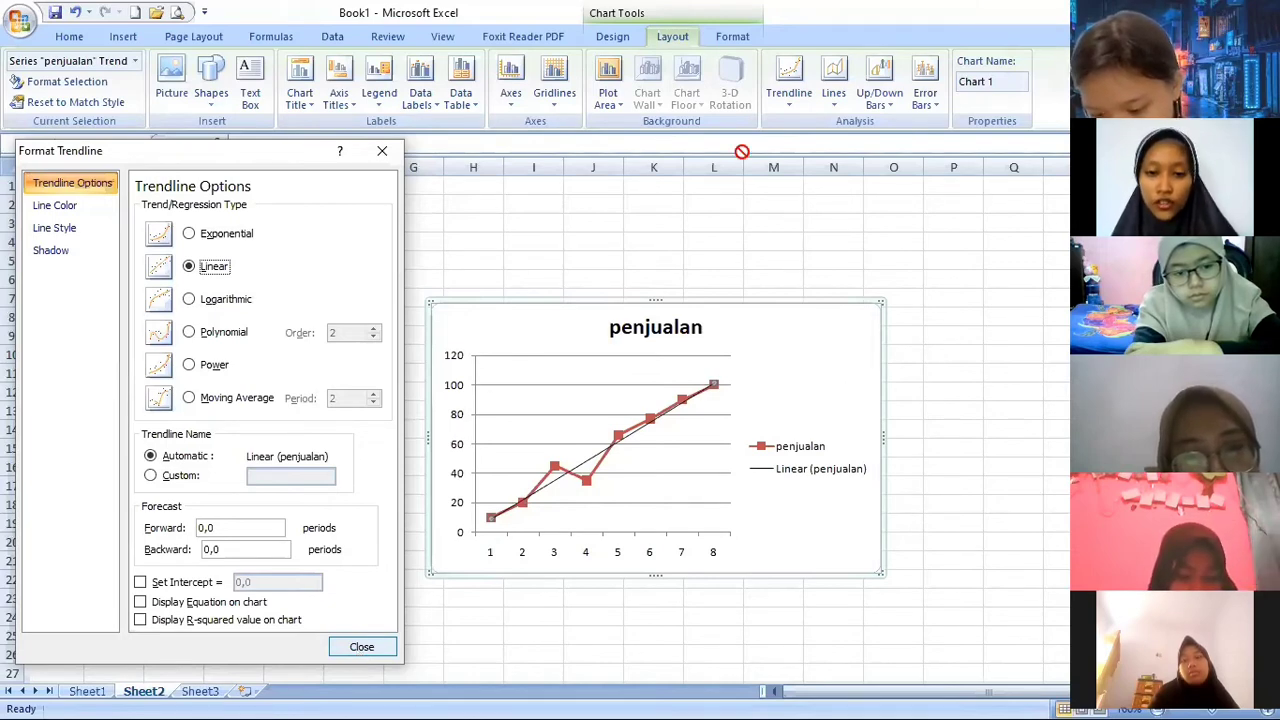
Close the trendline options and move the sales chart up beside the data table, with its corner near cell F2.
{"action": "key", "text": "Escape"}
{"action": "left_click", "coordinate": [782, 303]}
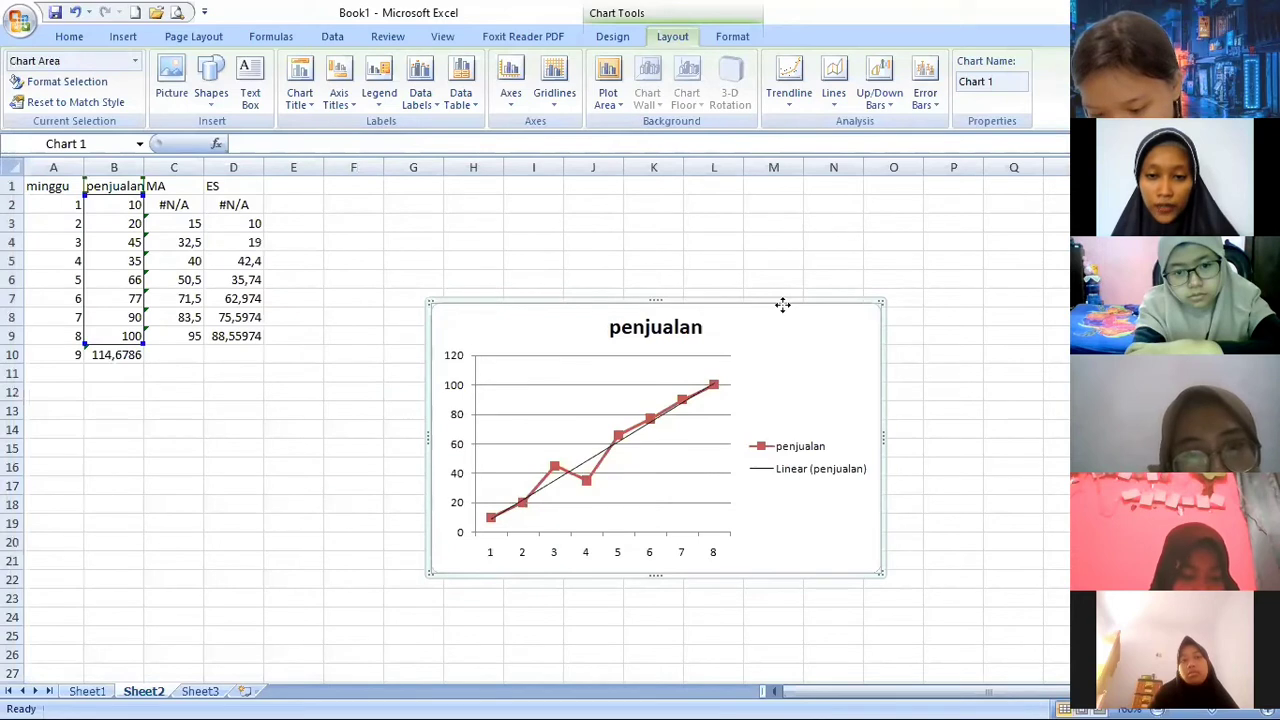
{"action": "left_click_drag", "start_coordinate": [782, 303], "coordinate": [709, 200]}
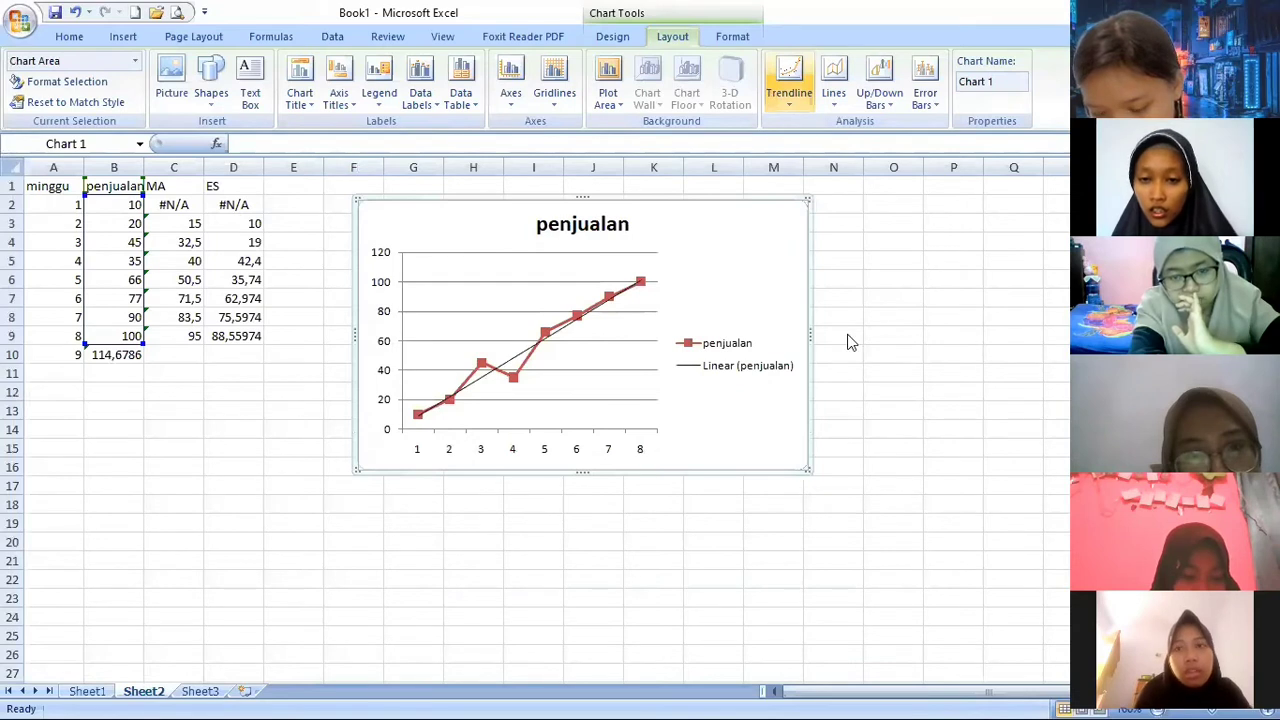
Add another preset Linear Trendline to the sales chart.
{"action": "left_click", "coordinate": [789, 90]}
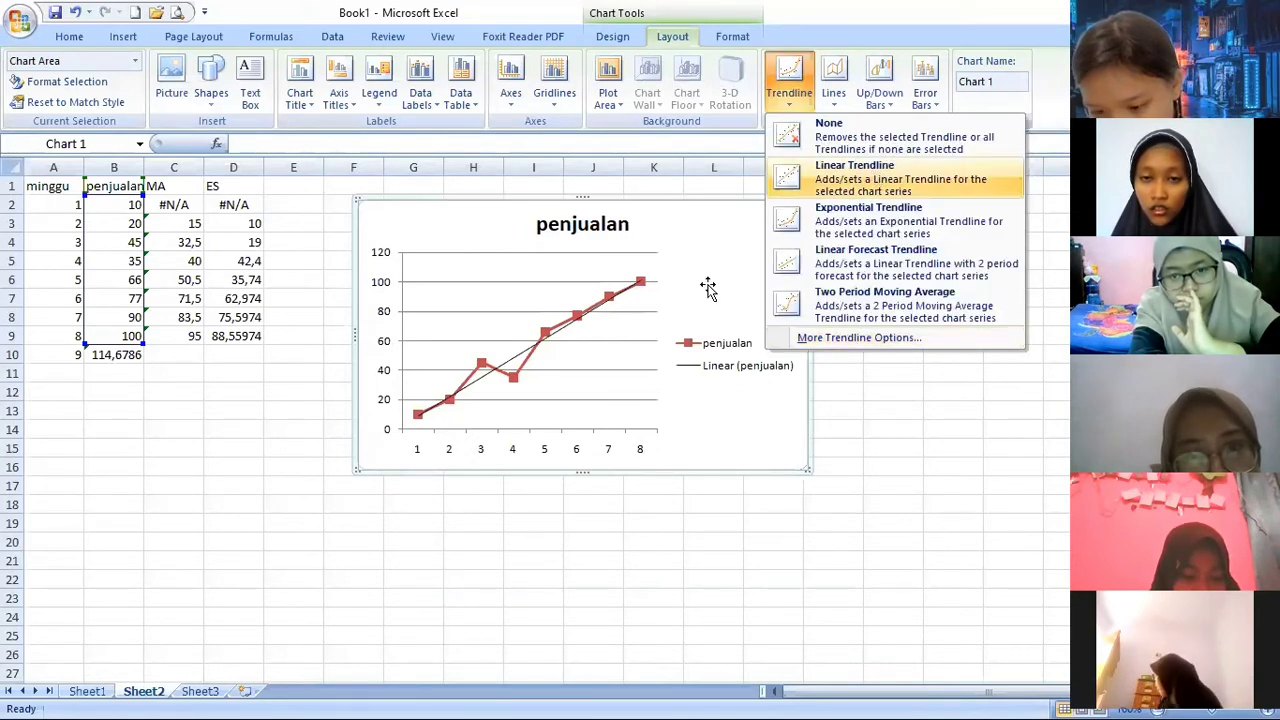
{"action": "key", "text": "Return"}
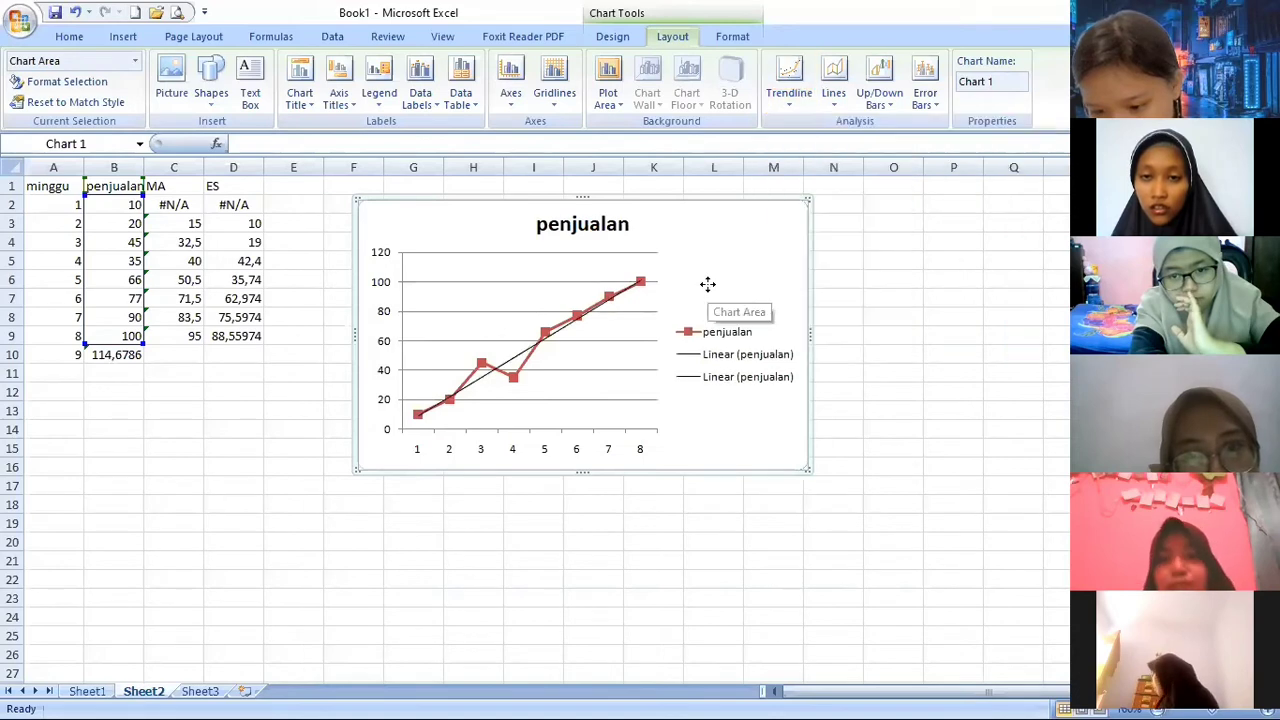
Try a Linear Forecast Trendline on the sales chart, undo it and deselect the chart.
{"action": "left_click", "coordinate": [797, 97]}
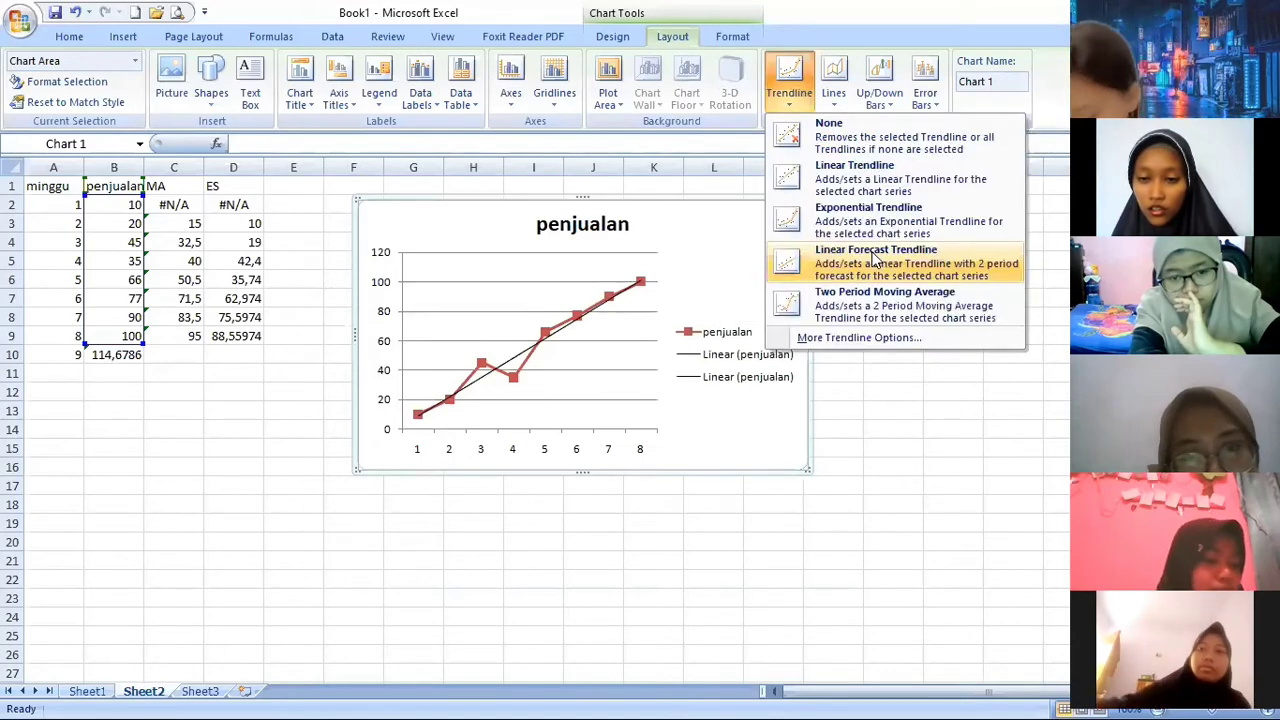
{"action": "left_click", "coordinate": [875, 258]}
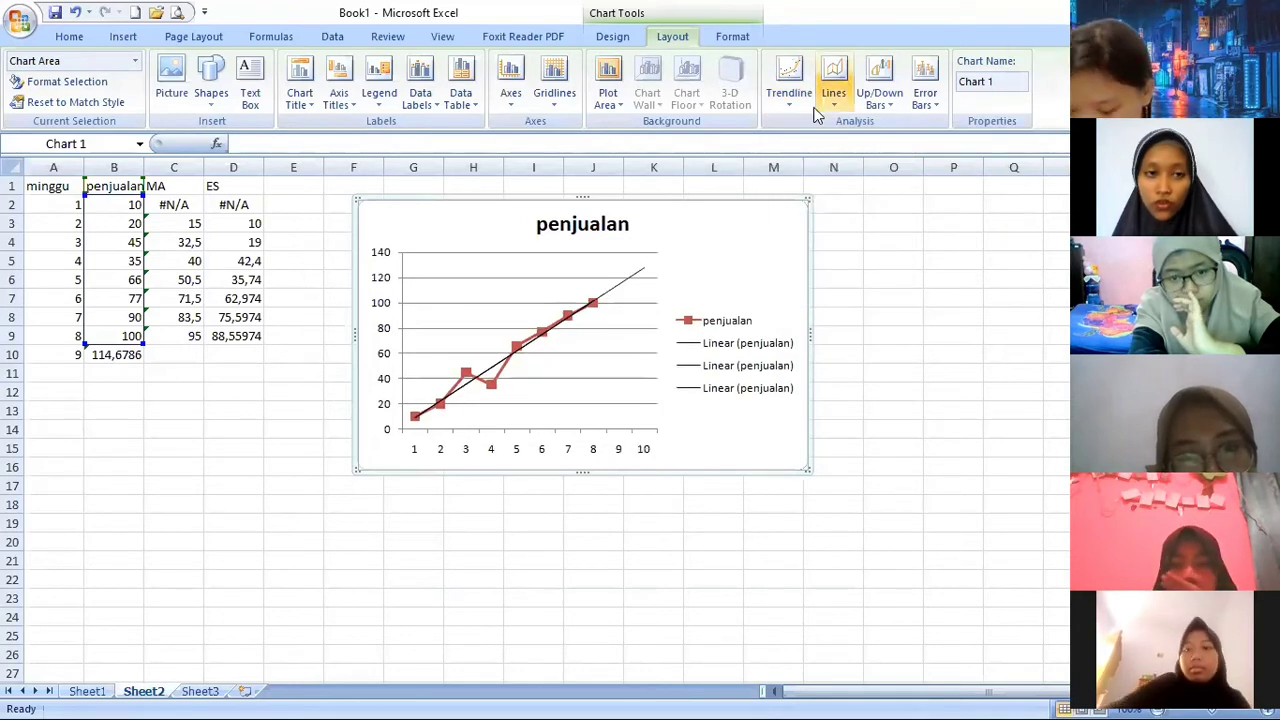
{"action": "left_click", "coordinate": [75, 12]}
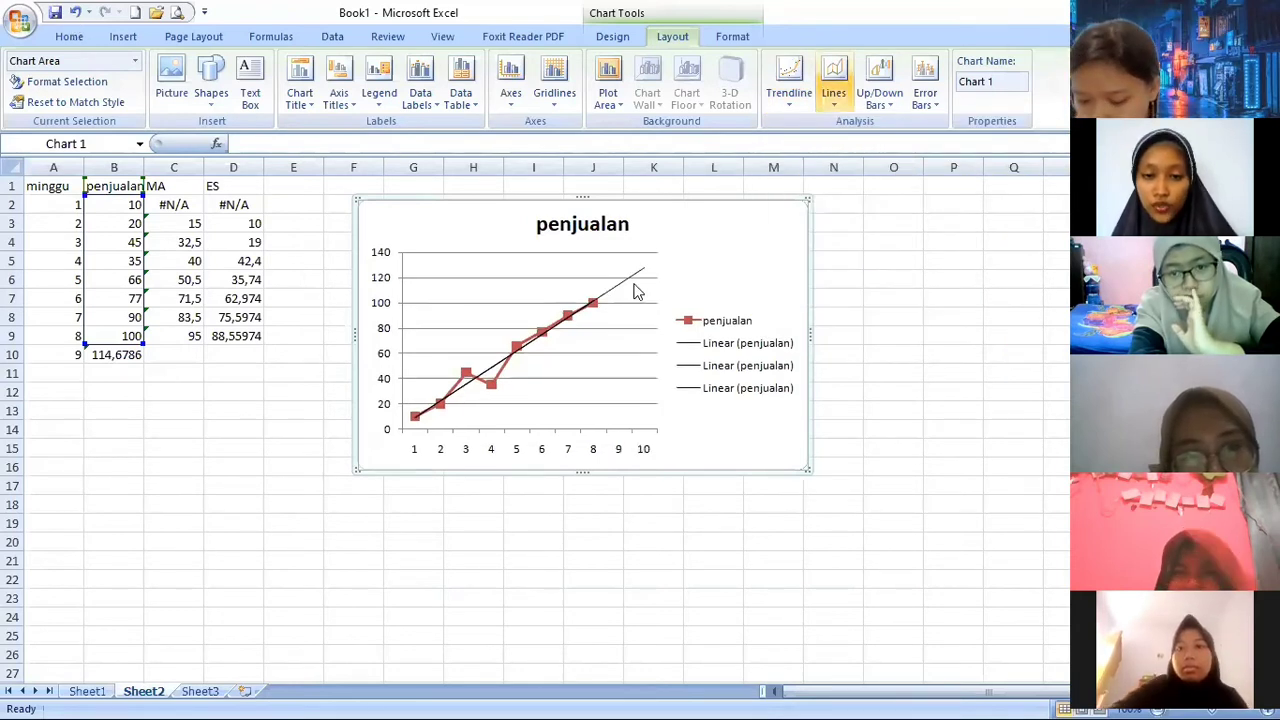
{"action": "left_click", "coordinate": [748, 634]}
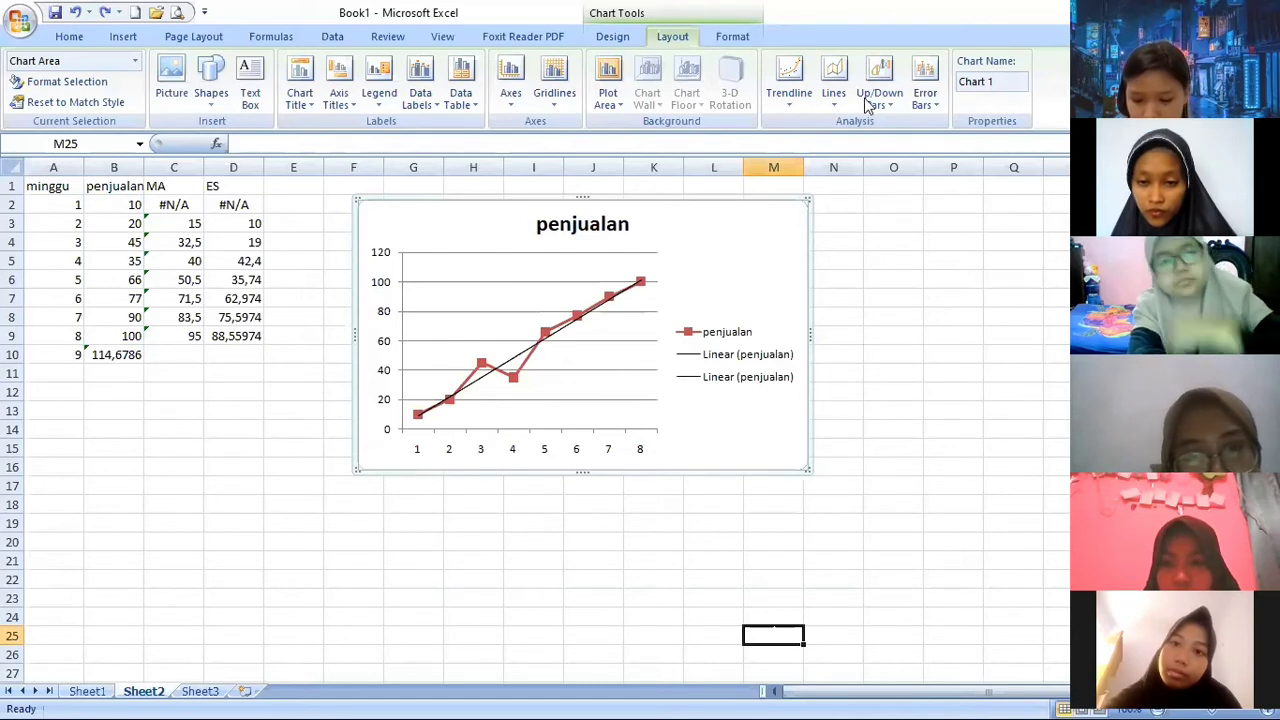
Add a linear trendline with intercept 0,0 that displays its equation and R-squared value, and move the equation label above the legend.
{"action": "left_click", "coordinate": [789, 80]}
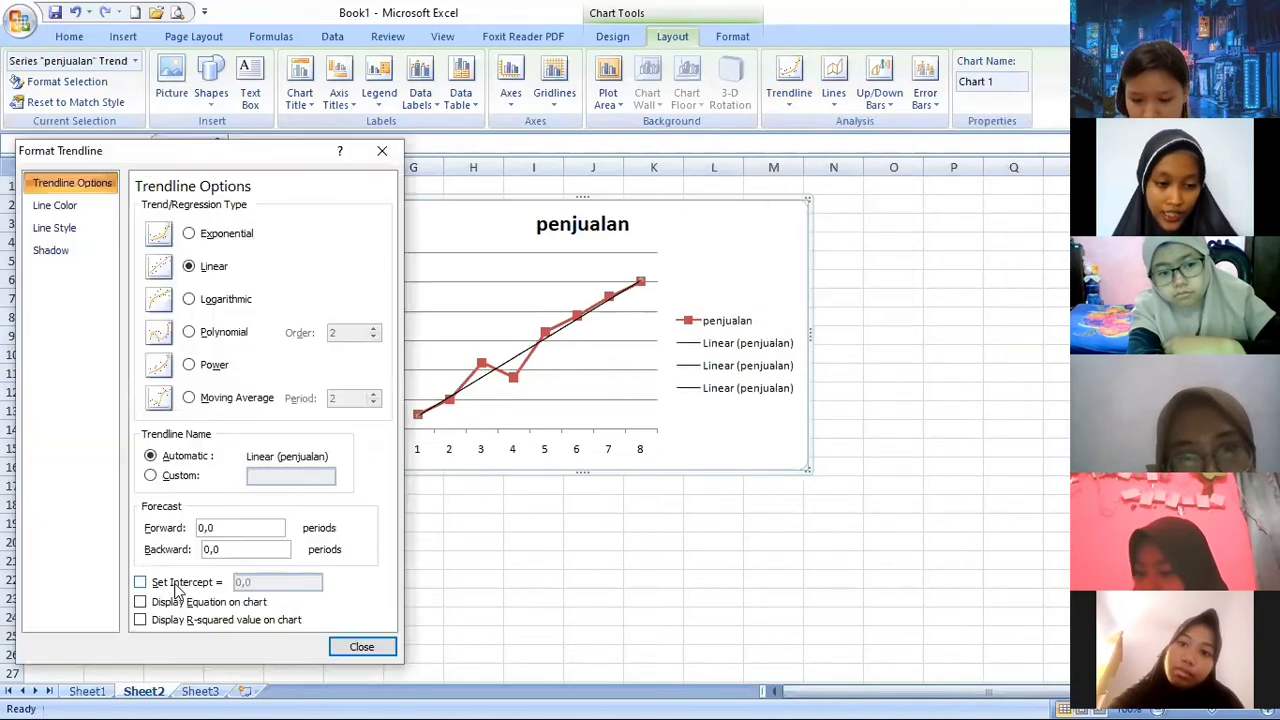
{"action": "left_click", "coordinate": [175, 589]}
{"action": "left_click", "coordinate": [180, 603]}
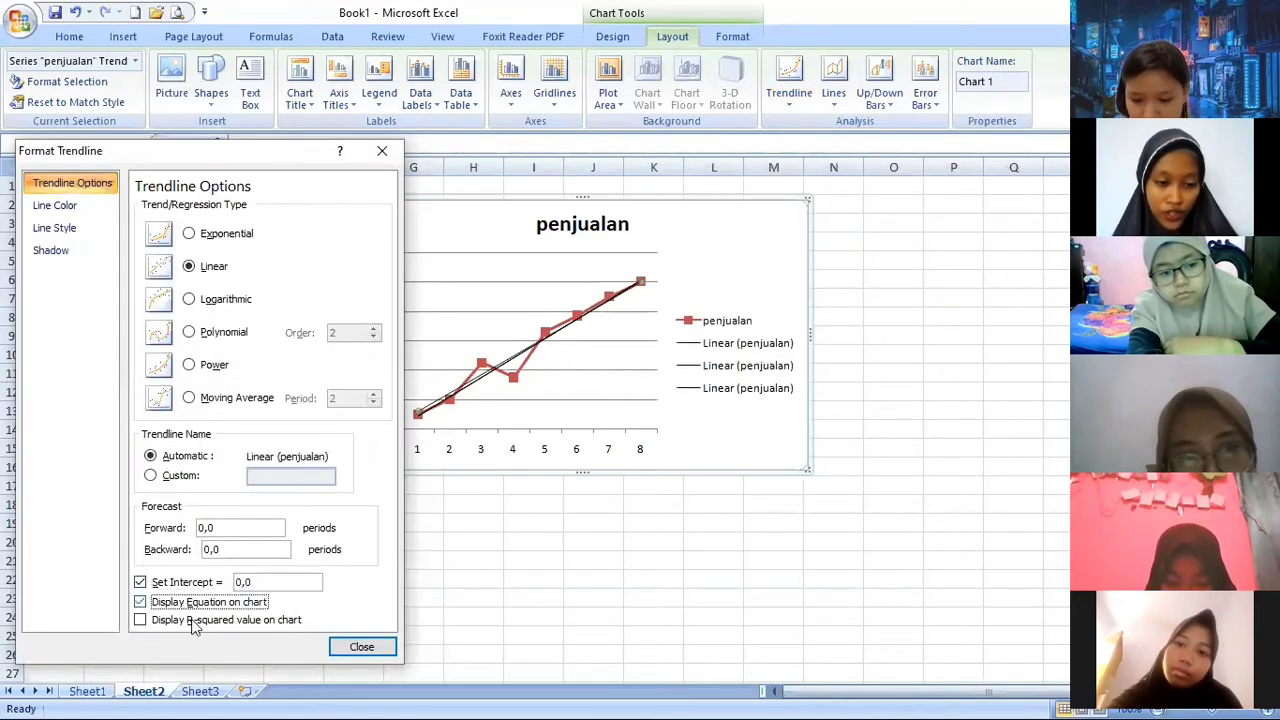
{"action": "left_click", "coordinate": [200, 621]}
{"action": "left_click", "coordinate": [341, 646]}
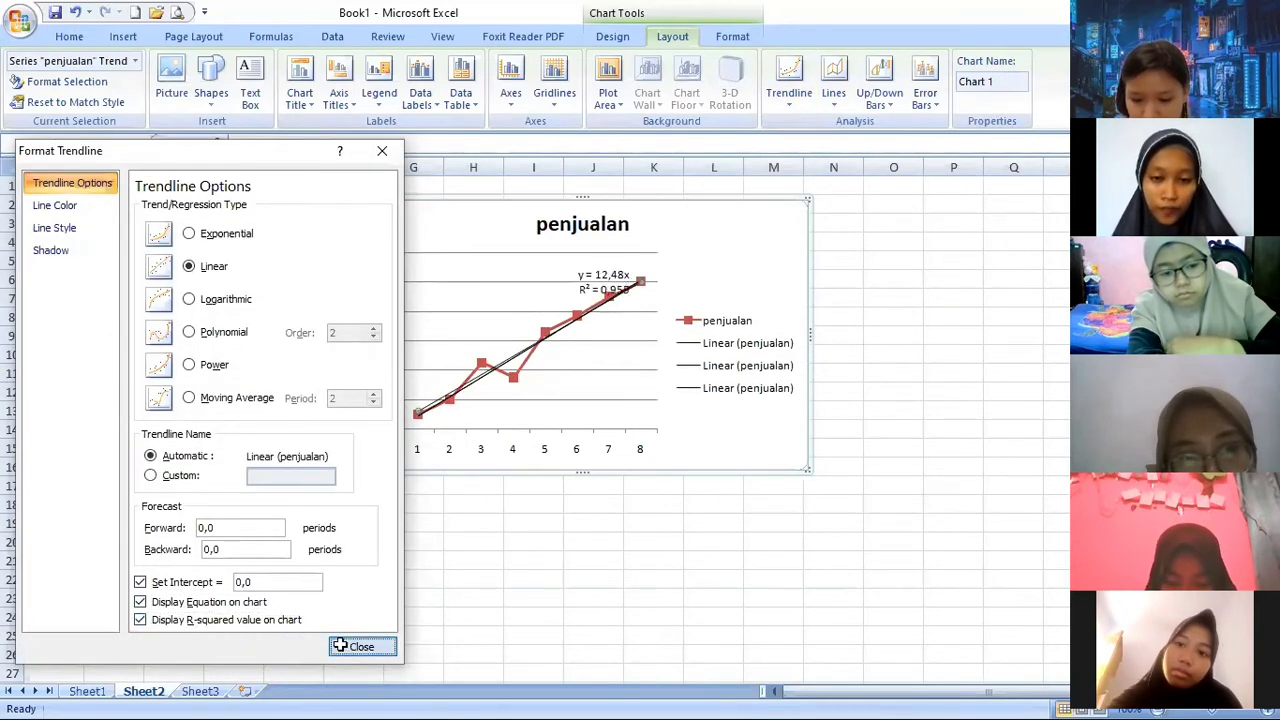
{"action": "key", "text": "Escape"}
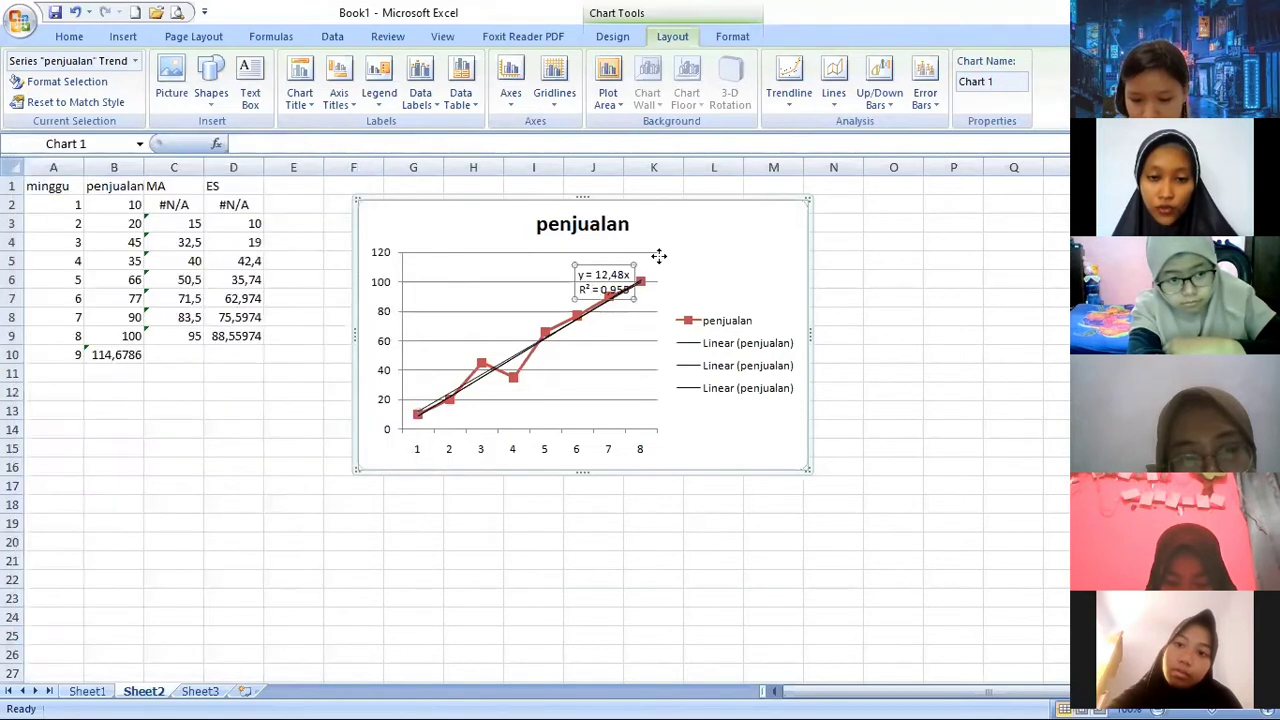
{"action": "left_click_drag", "start_coordinate": [741, 259], "coordinate": [741, 259]}
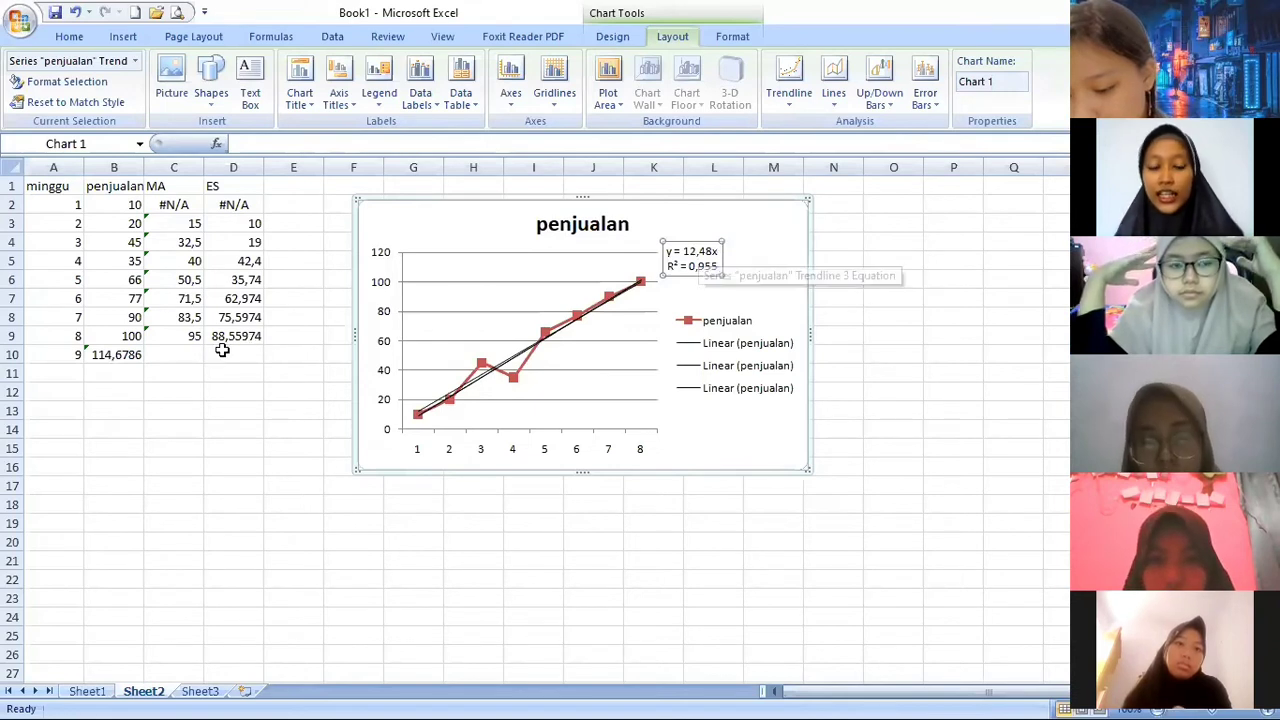
Calculate the week 9 sales forecast from the trendline equation in E10 as =12,48*9.
{"action": "left_click", "coordinate": [310, 350]}
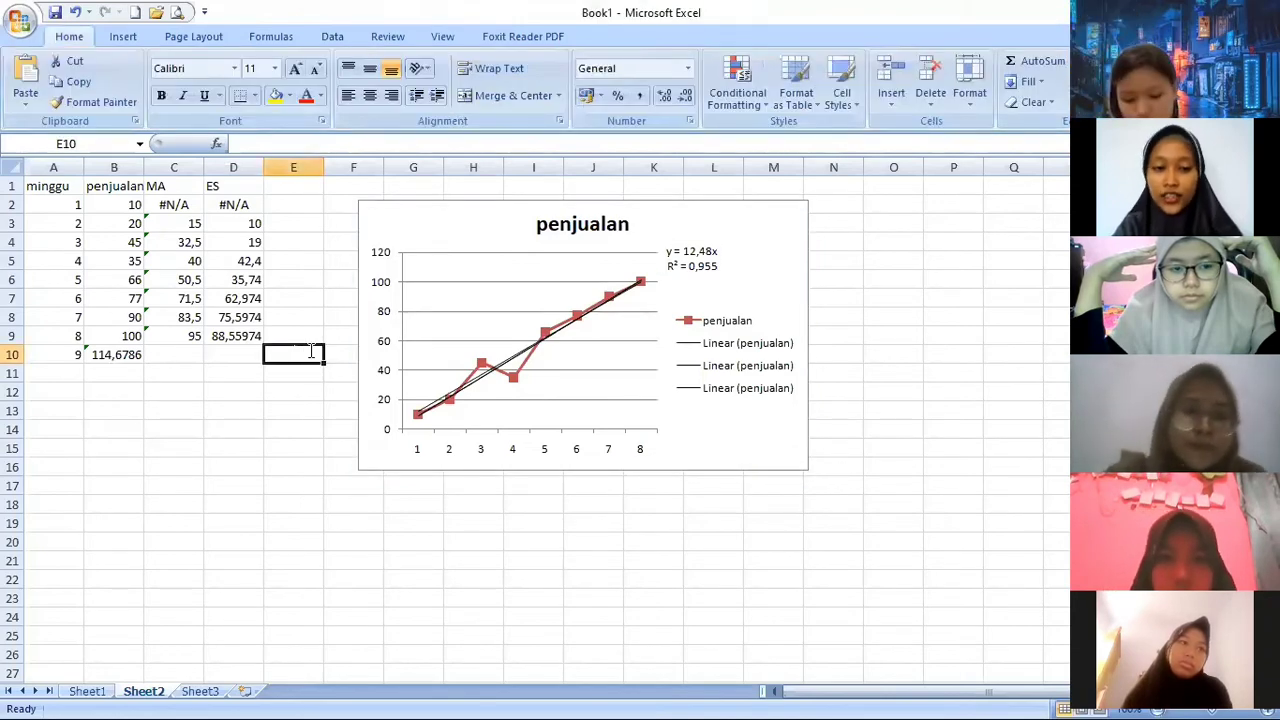
{"action": "type", "text": "="}
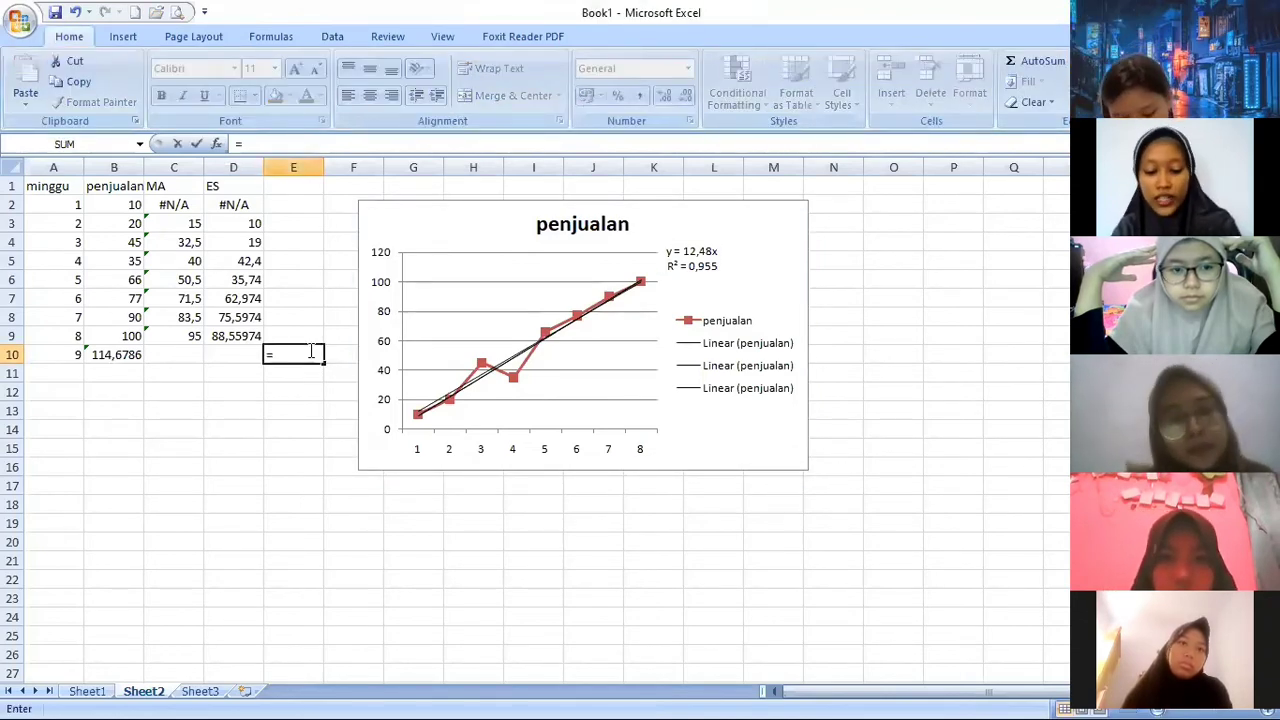
{"action": "type", "text": "12,4"}
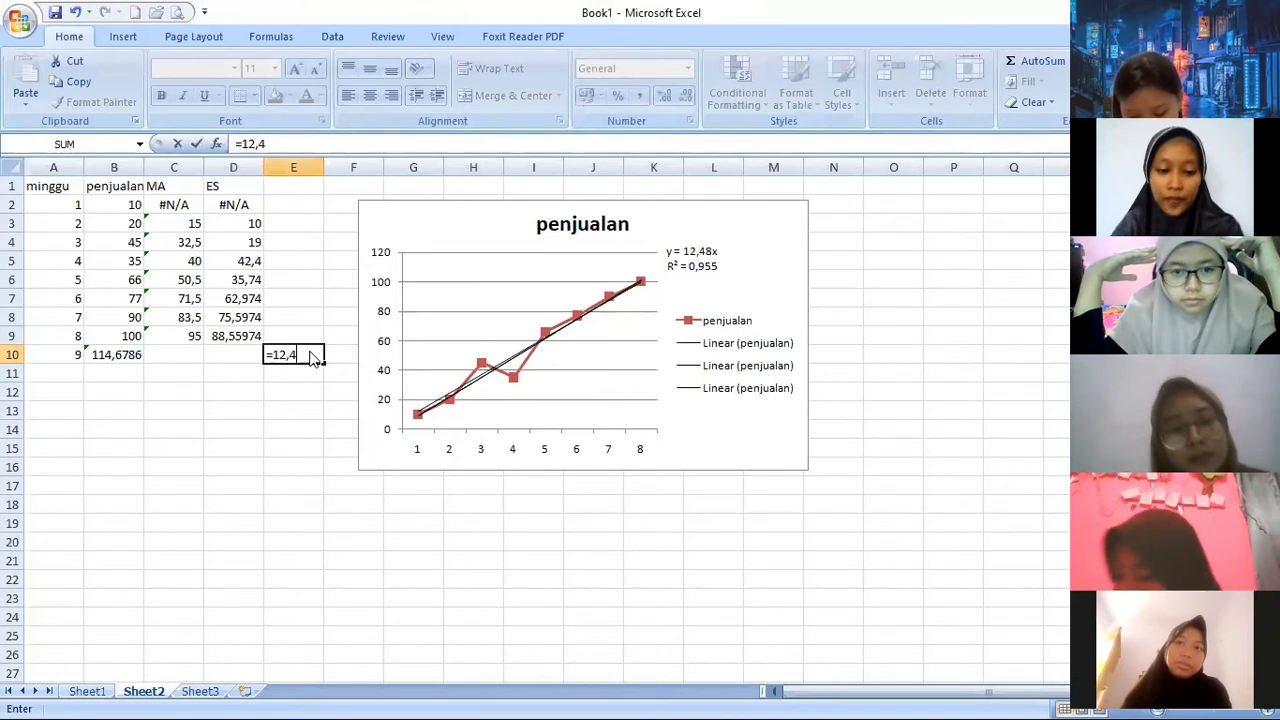
{"action": "type", "text": "8*"}
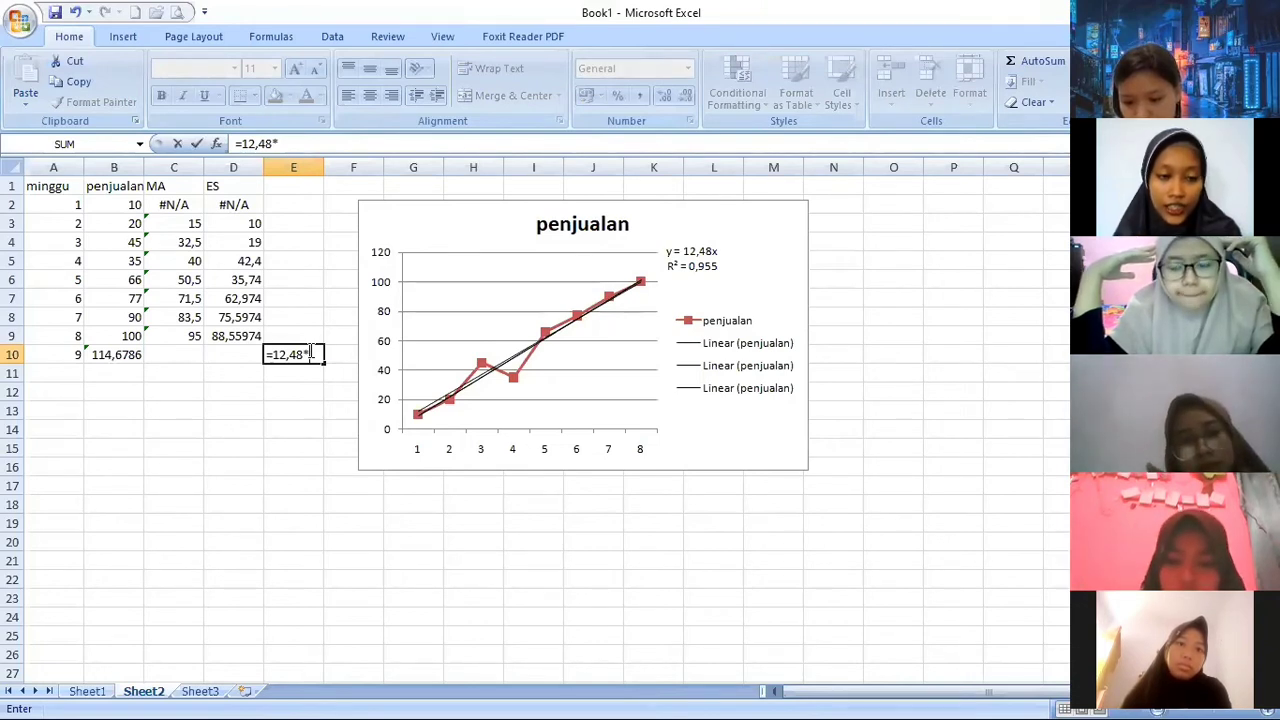
{"action": "type", "text": "9"}
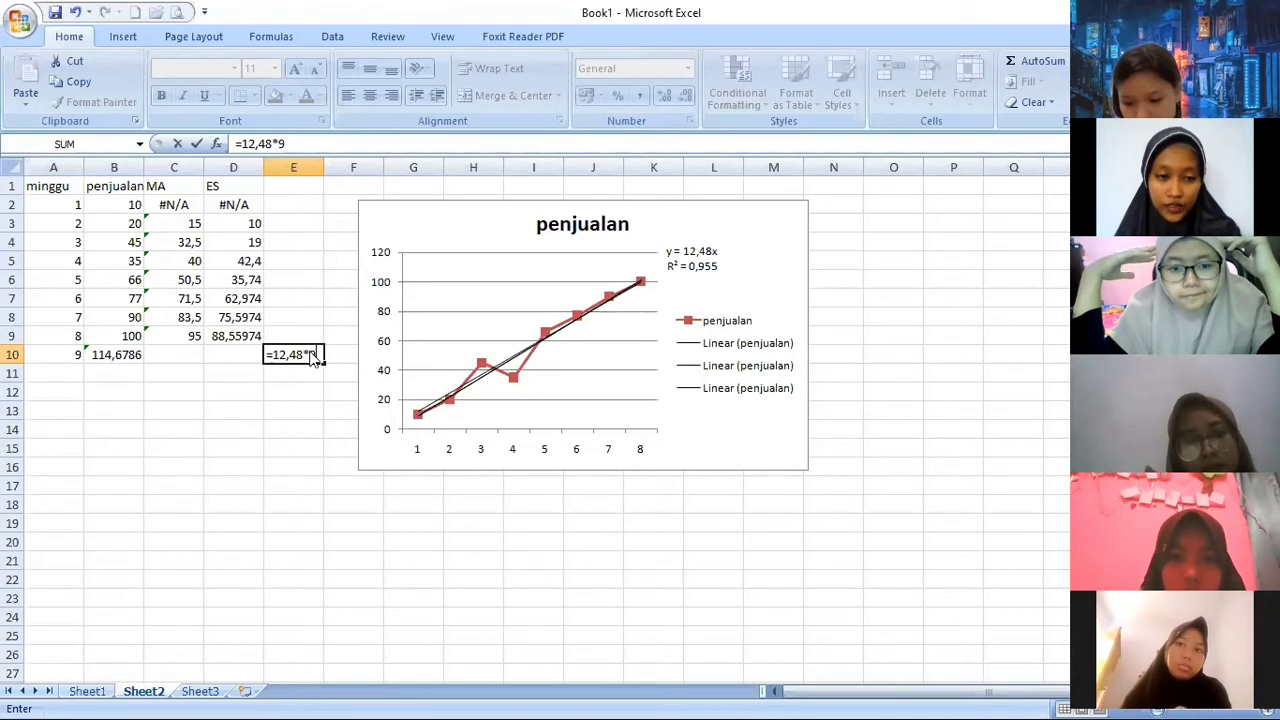
{"action": "key", "text": "Return"}
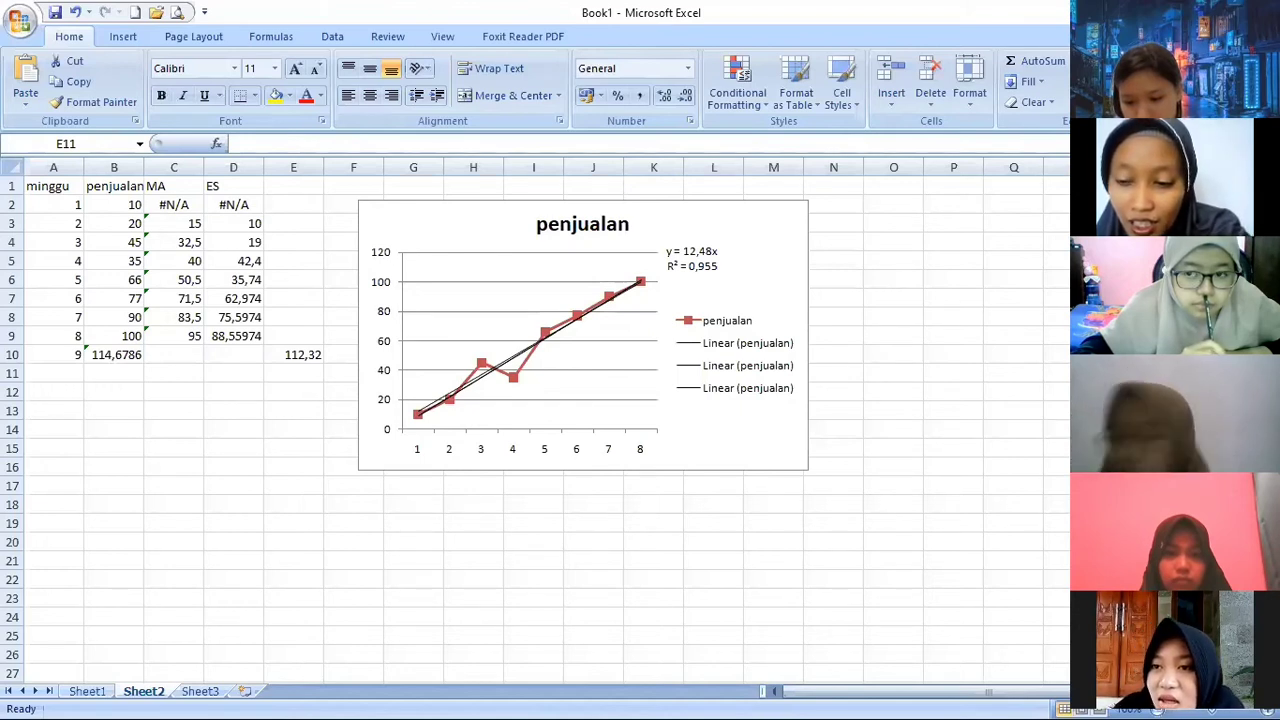
Check in the Excel Add-ins list whether Analysis ToolPak is enabled, and return to the worksheet.
{"action": "left_click", "coordinate": [5, 10]}
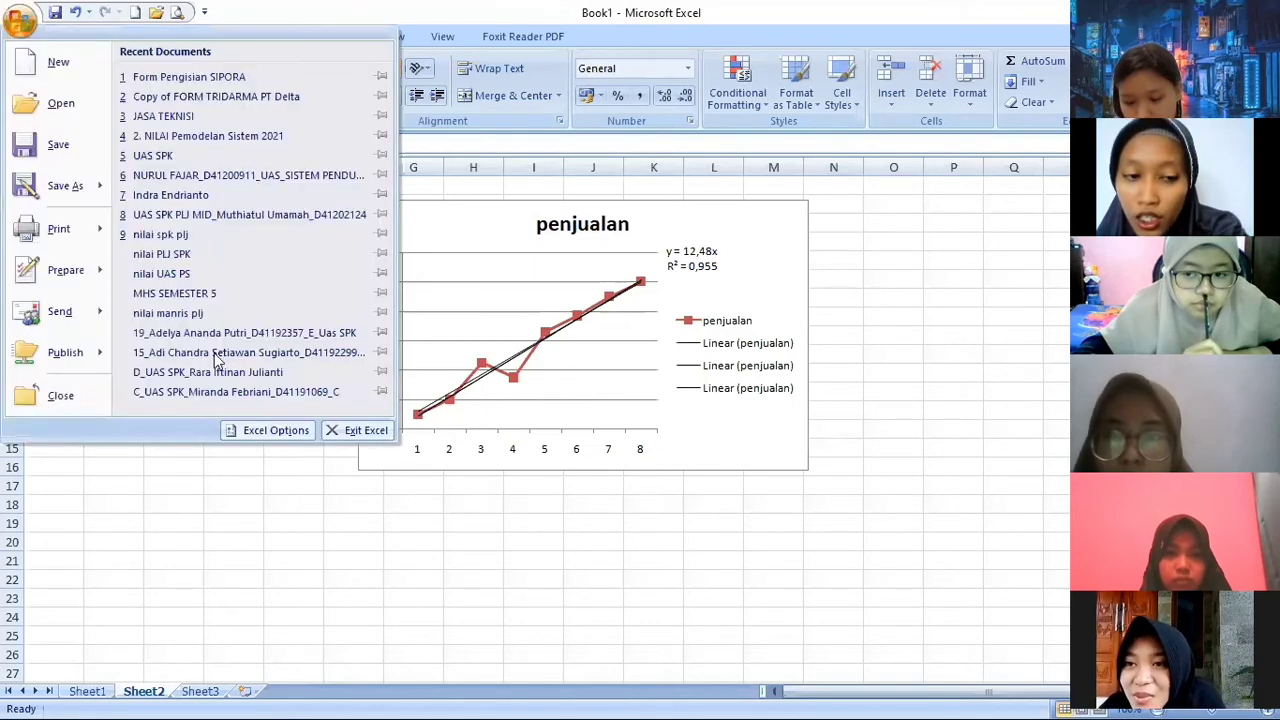
{"action": "left_click", "coordinate": [254, 427]}
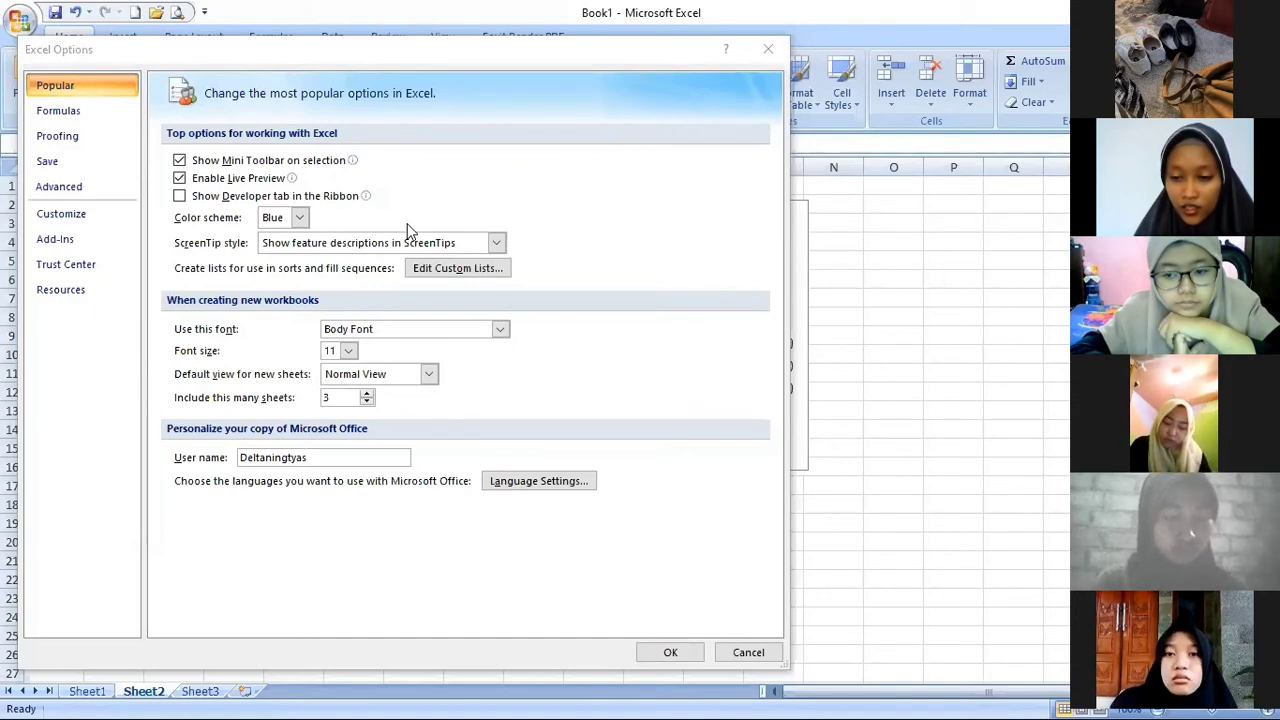
{"action": "left_click", "coordinate": [77, 240]}
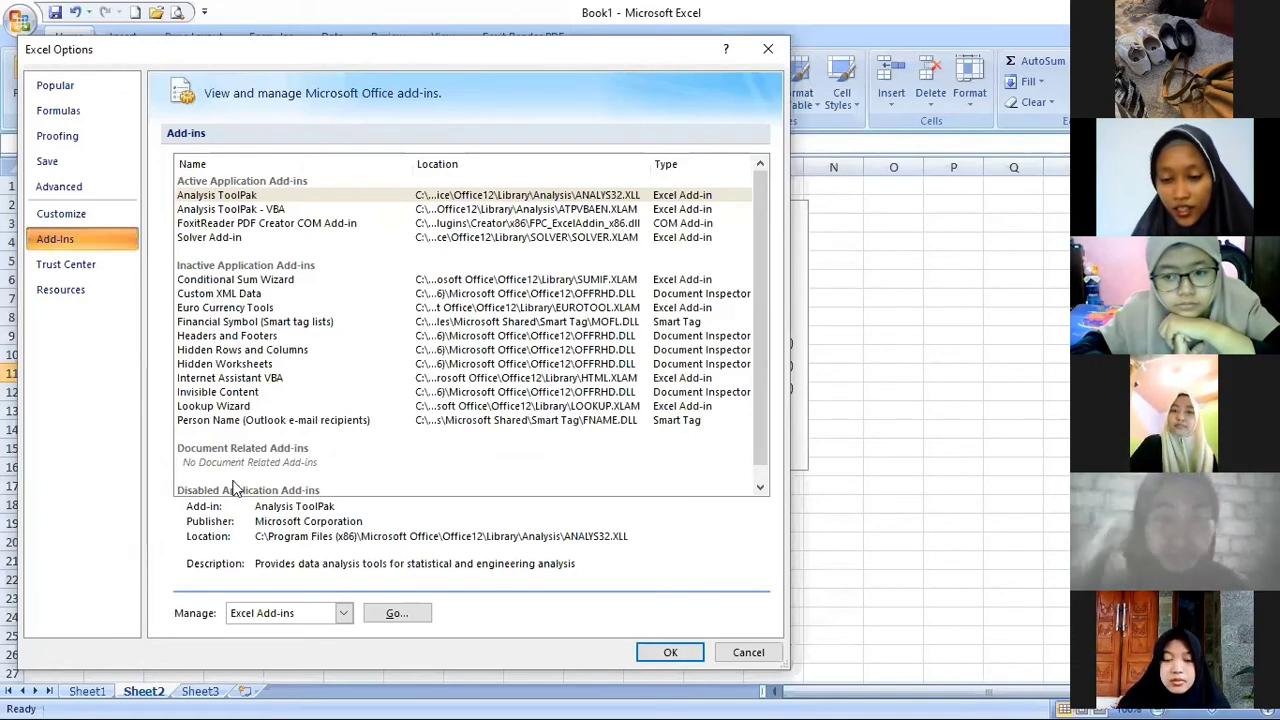
{"action": "left_click", "coordinate": [343, 618]}
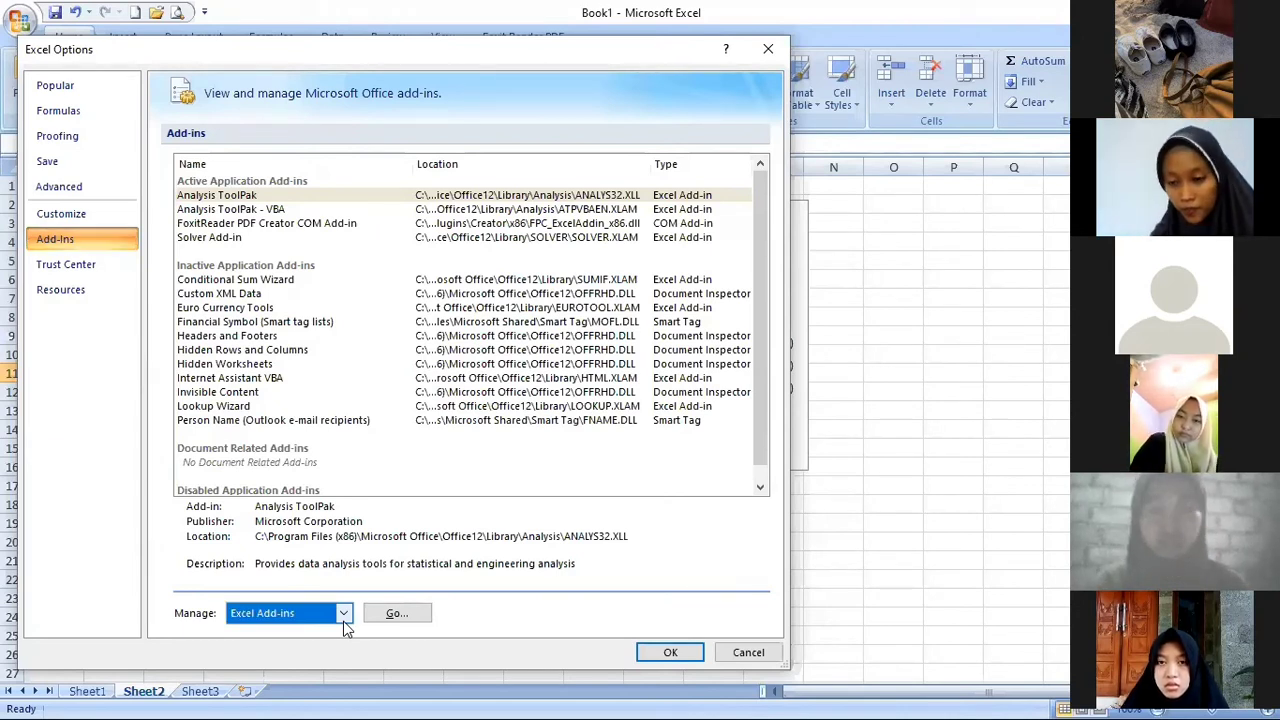
{"action": "left_click", "coordinate": [397, 614]}
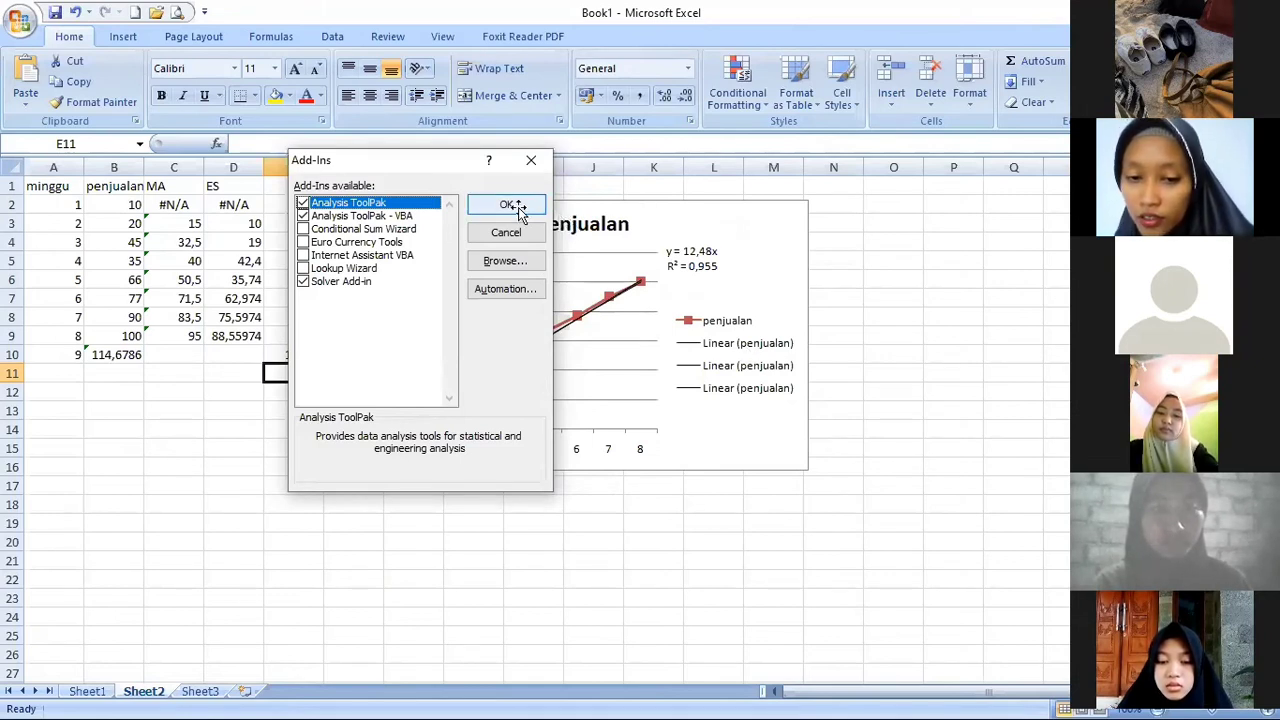
{"action": "left_click", "coordinate": [346, 536]}
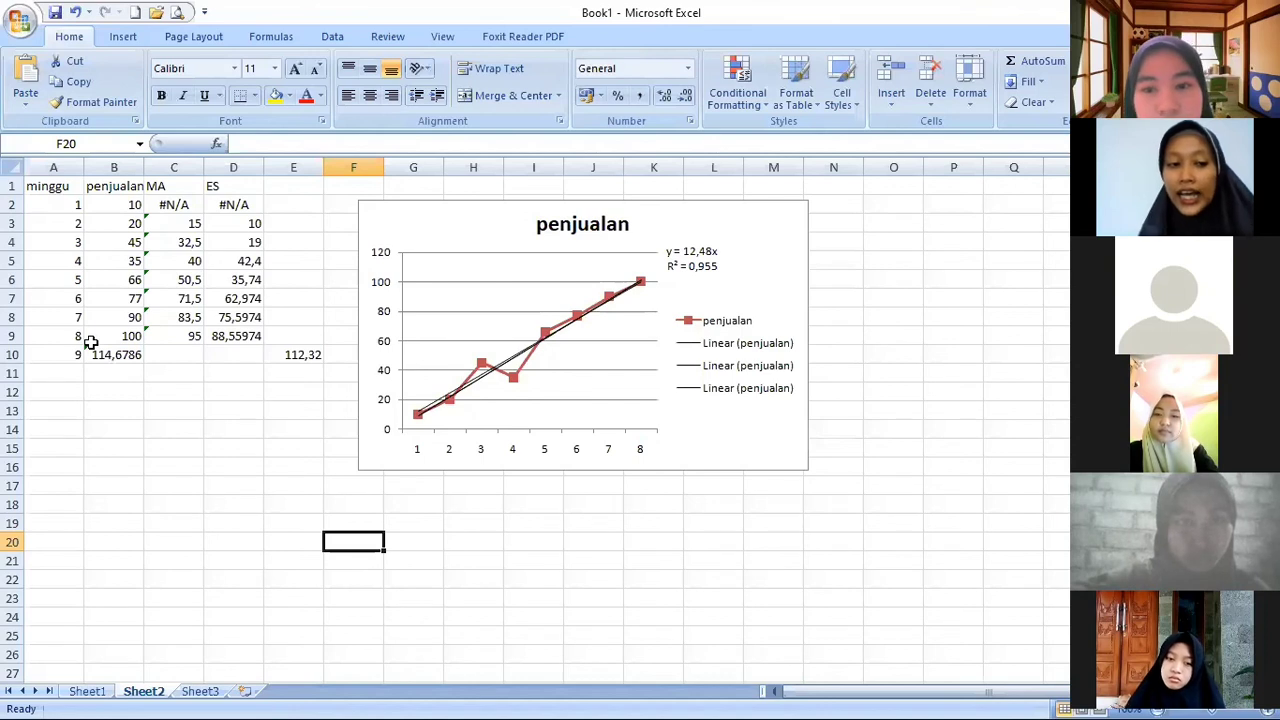
Examine the Moving Average cells C3 and C2, and open the weekly sales and advertising cost table on Sheet1.
{"action": "left_click", "coordinate": [173, 223]}
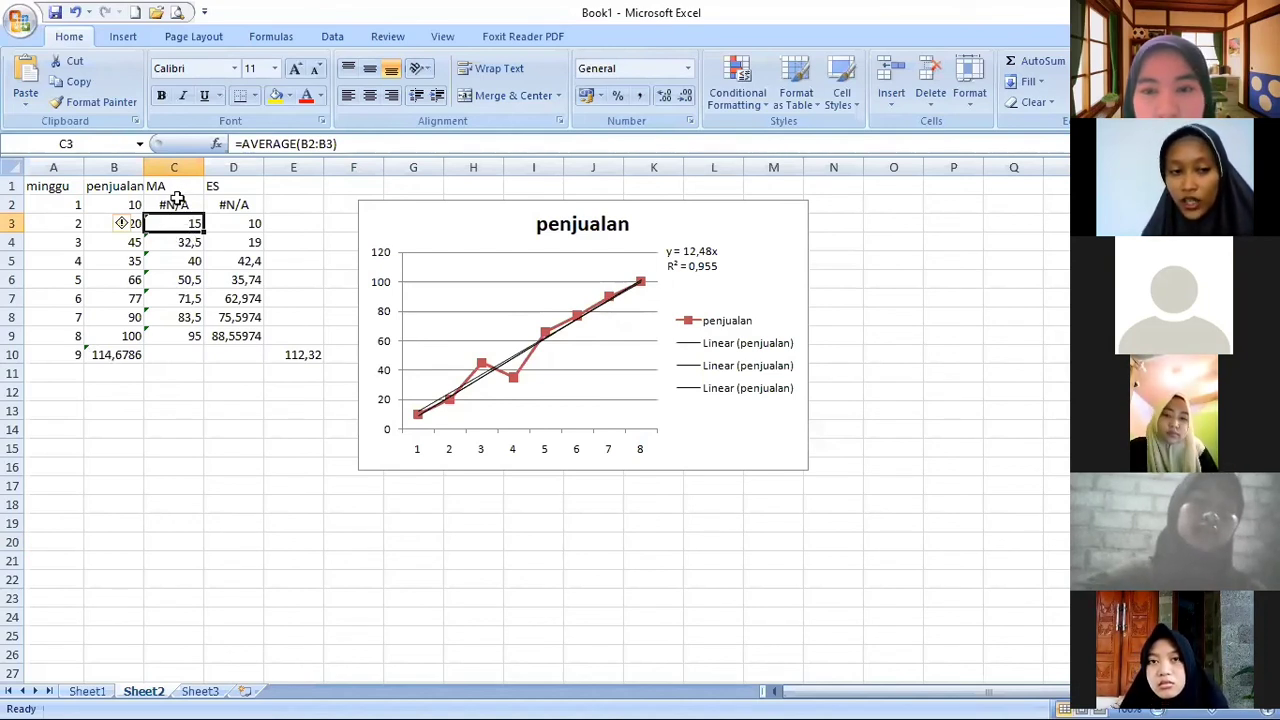
{"action": "left_click", "coordinate": [175, 203]}
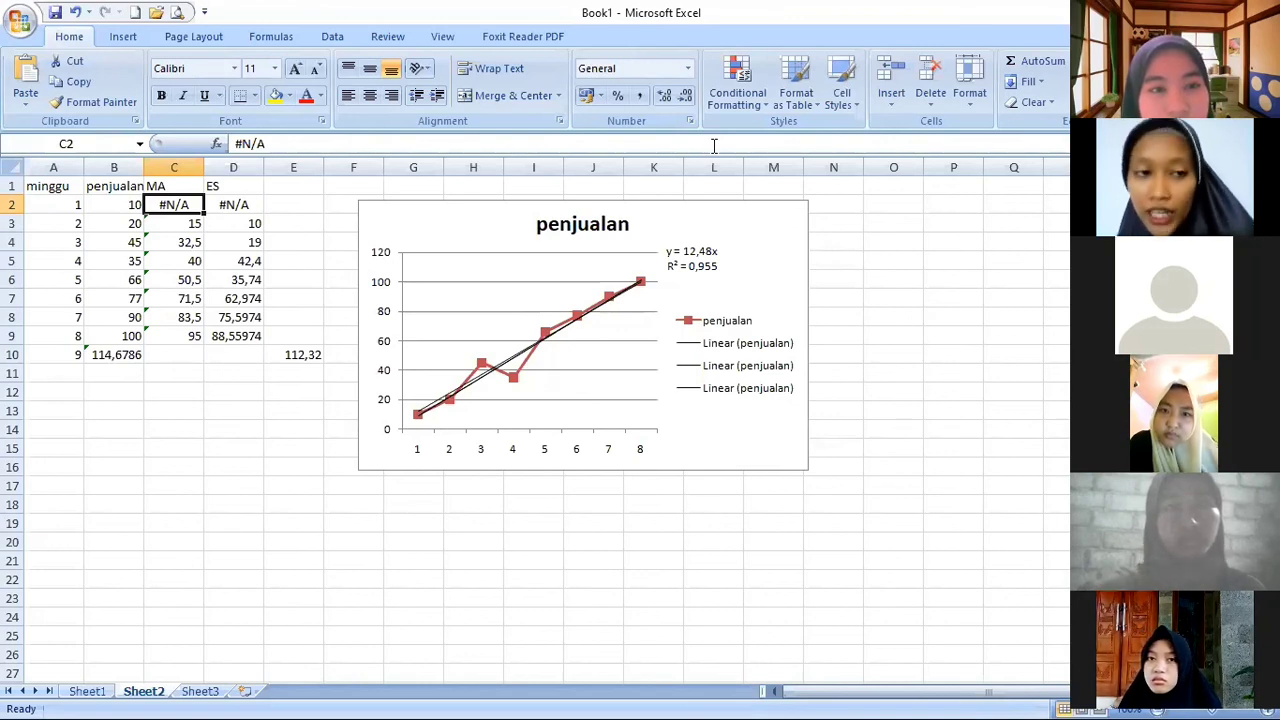
{"action": "left_click", "coordinate": [700, 306]}
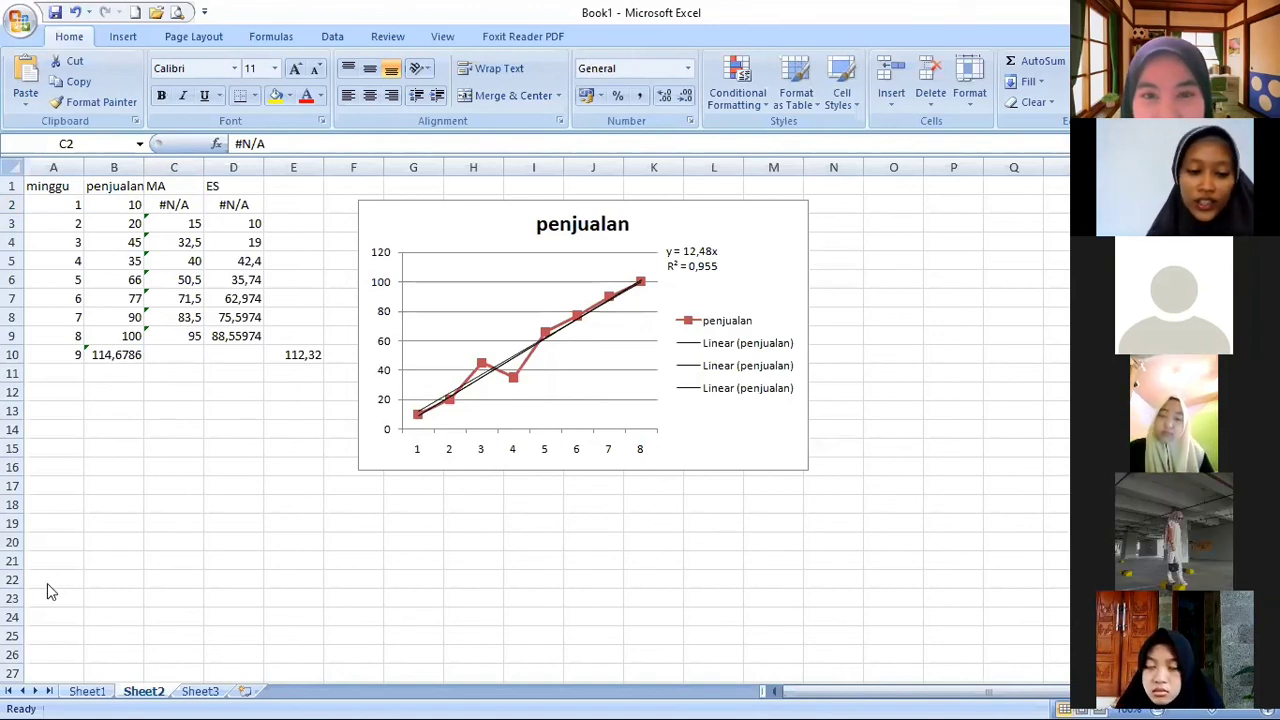
{"action": "left_click", "coordinate": [85, 692]}
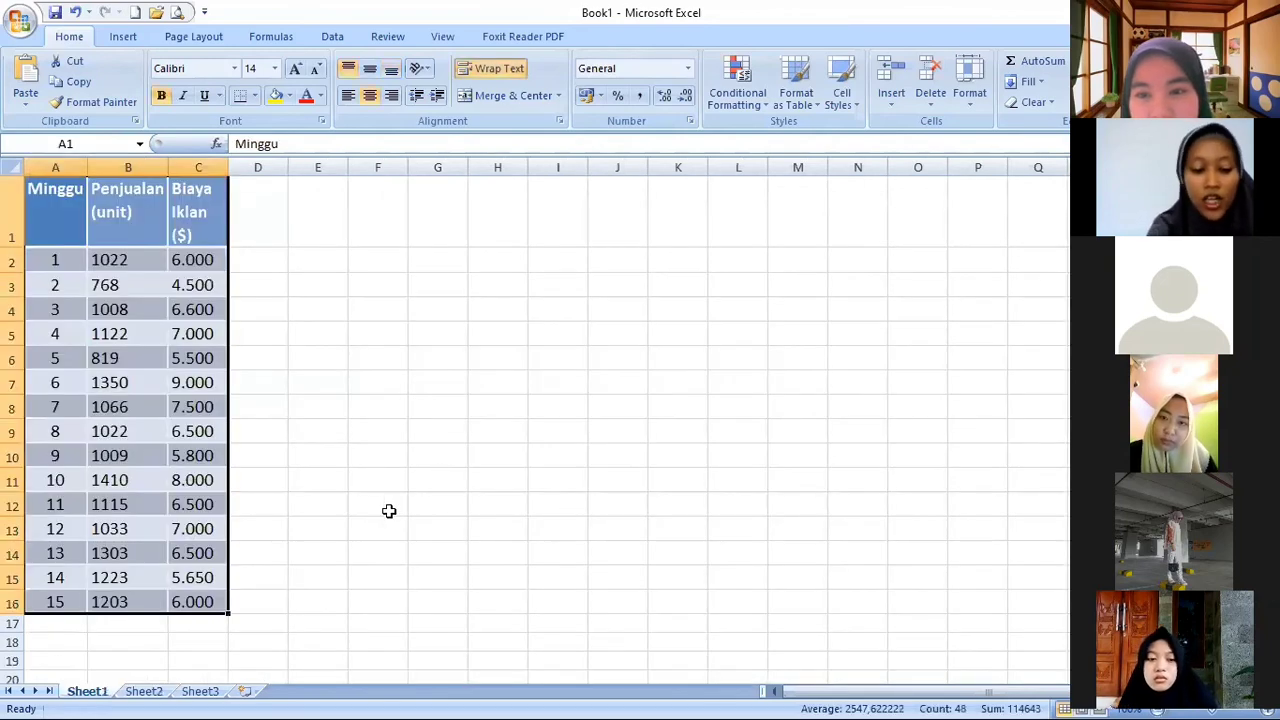